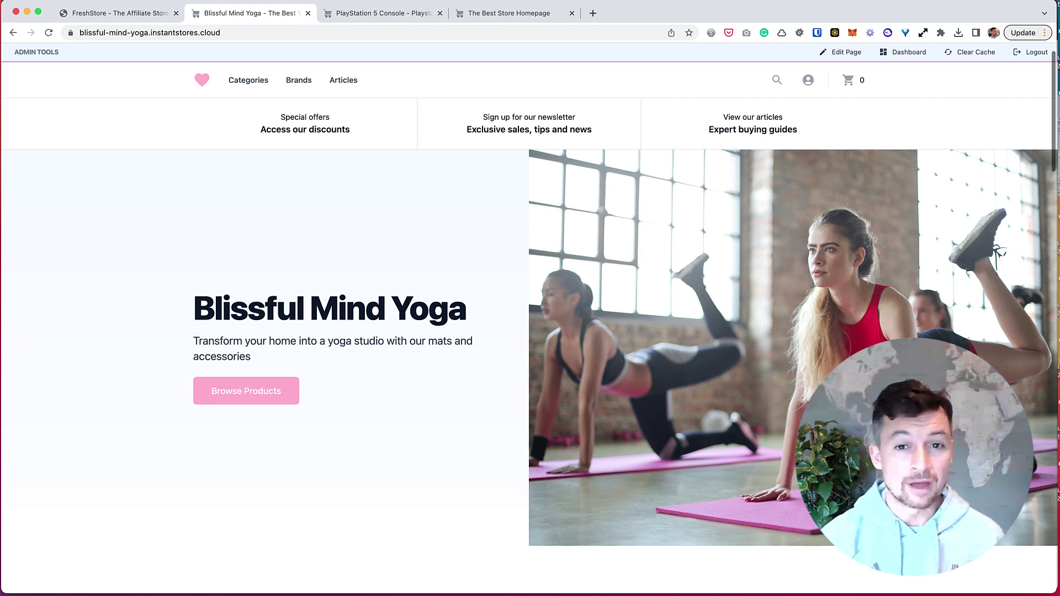
scroll(304, 157, "up", 2)
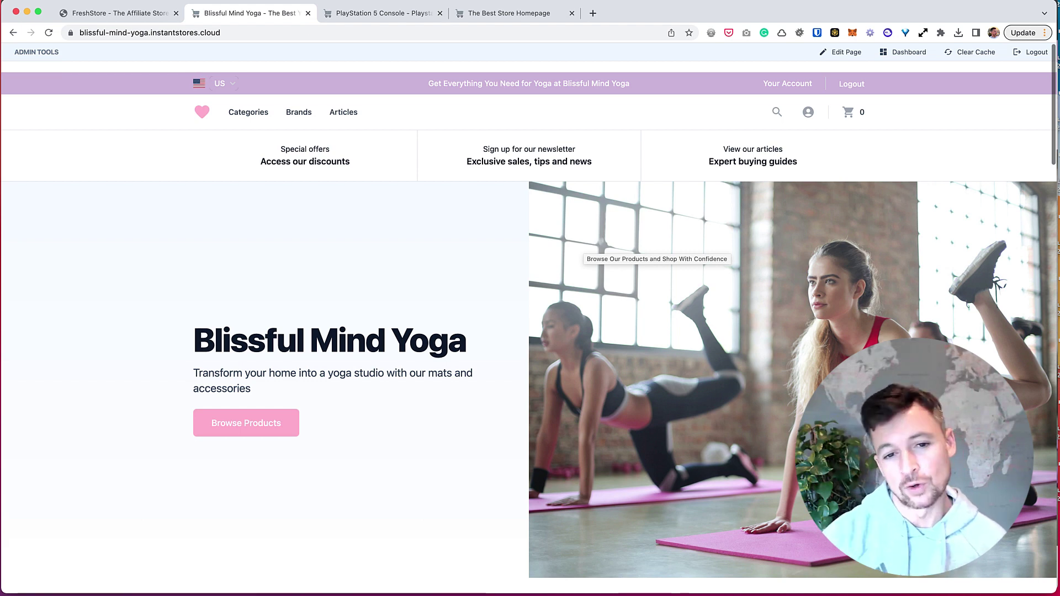
scroll(655, 274, "down", 1)
scroll(655, 273, "down", 2)
scroll(655, 273, "down", 2)
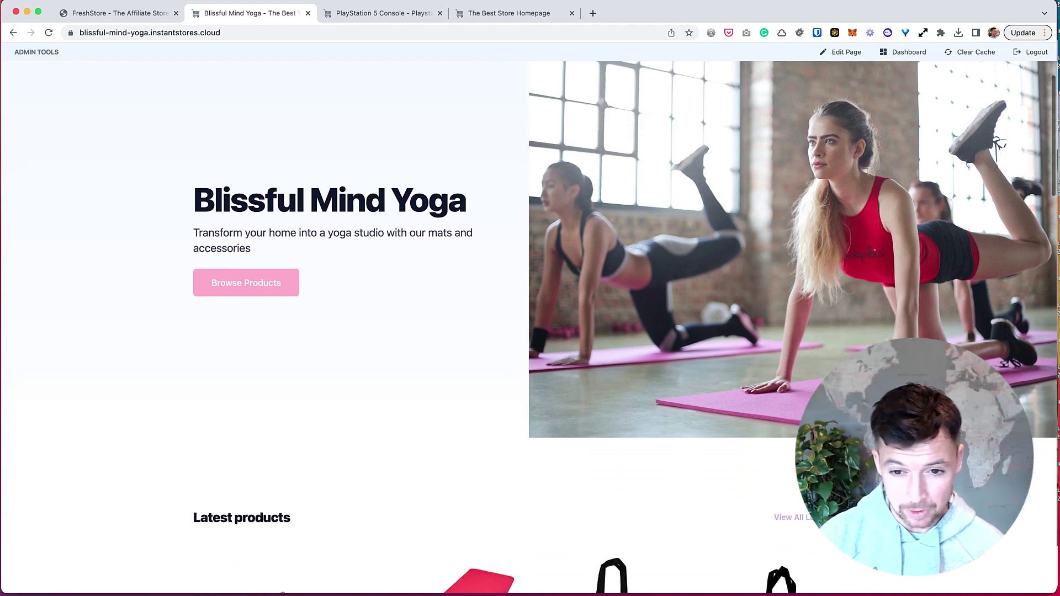
scroll(531, 332, "down", 1)
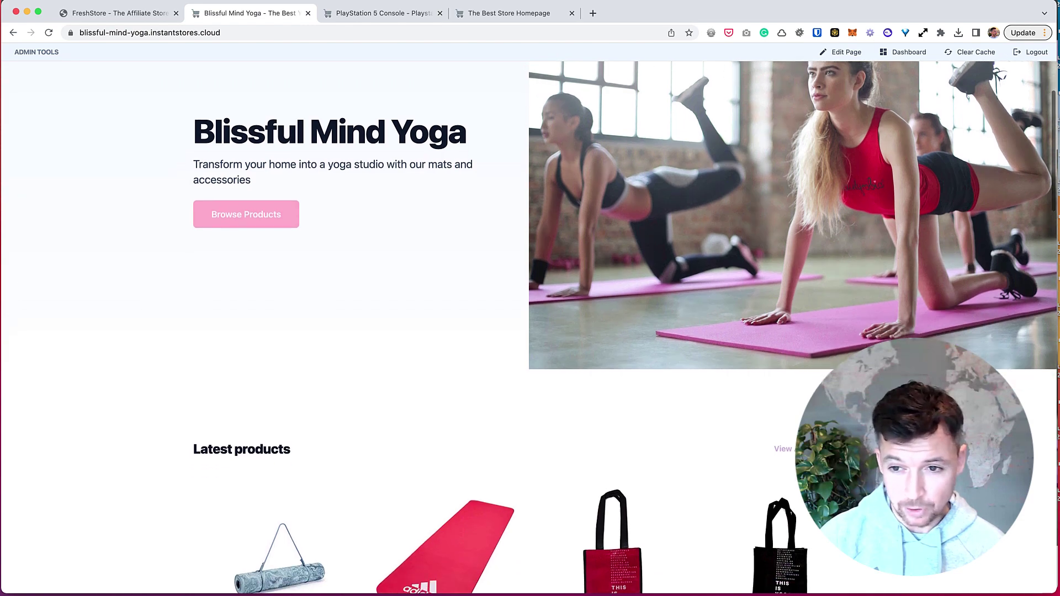
scroll(445, 290, "down", 5)
scroll(444, 290, "down", 3)
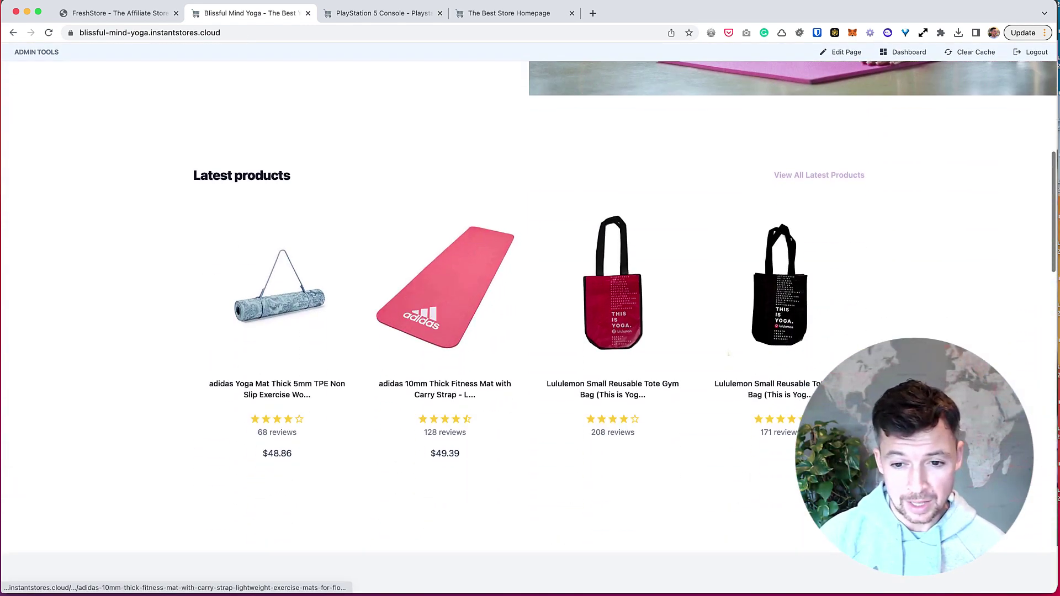
scroll(779, 282, "down", 2)
scroll(779, 281, "down", 3)
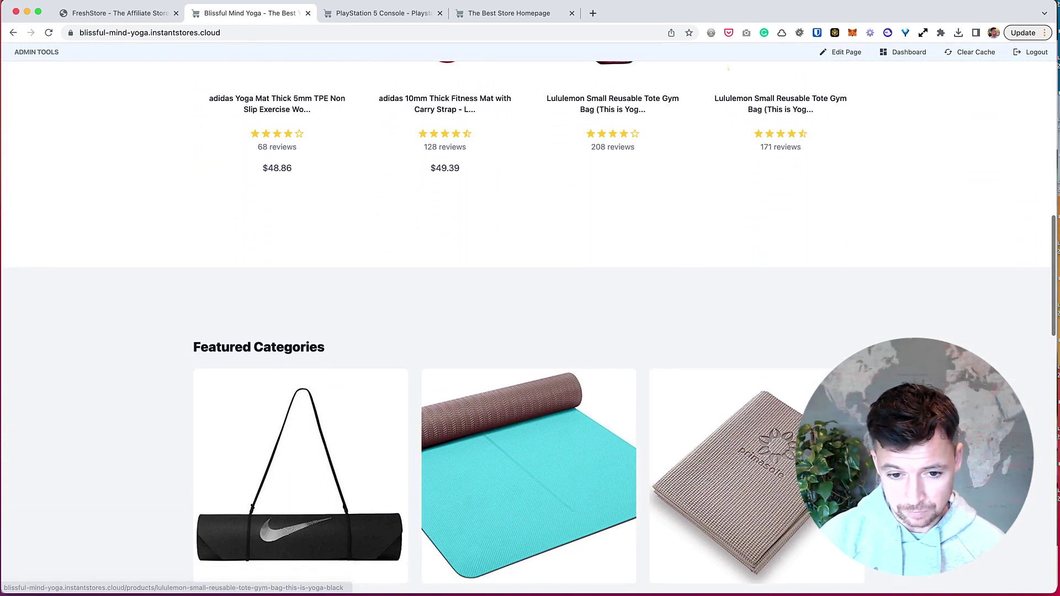
scroll(779, 281, "down", 3)
scroll(779, 281, "down", 3)
scroll(531, 332, "up", 5)
scroll(530, 332, "up", 5)
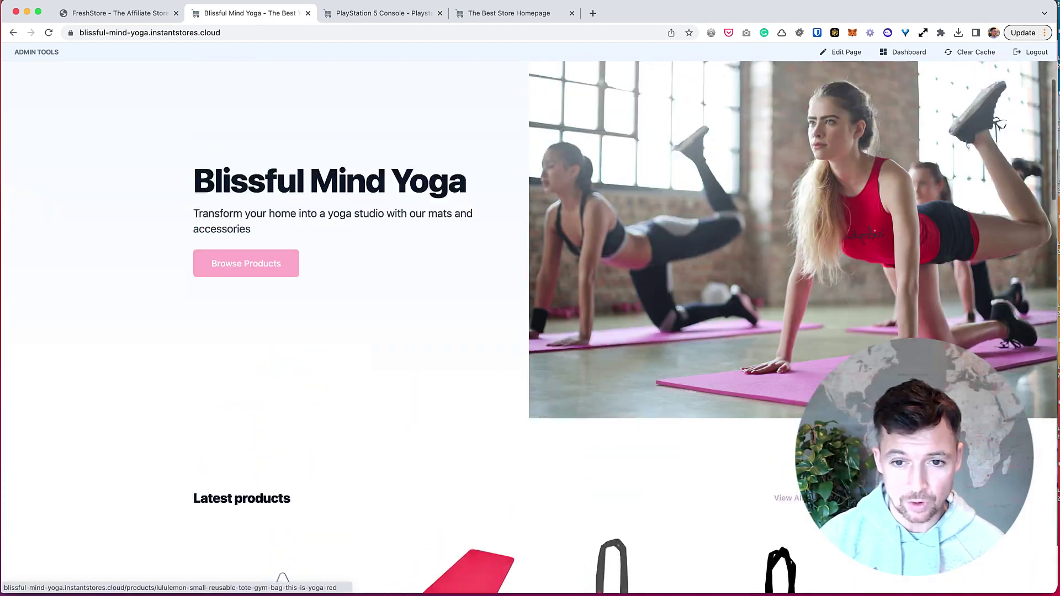
scroll(531, 331, "up", 3)
scroll(530, 331, "down", 2)
scroll(446, 398, "down", 2)
scroll(445, 397, "down", 1)
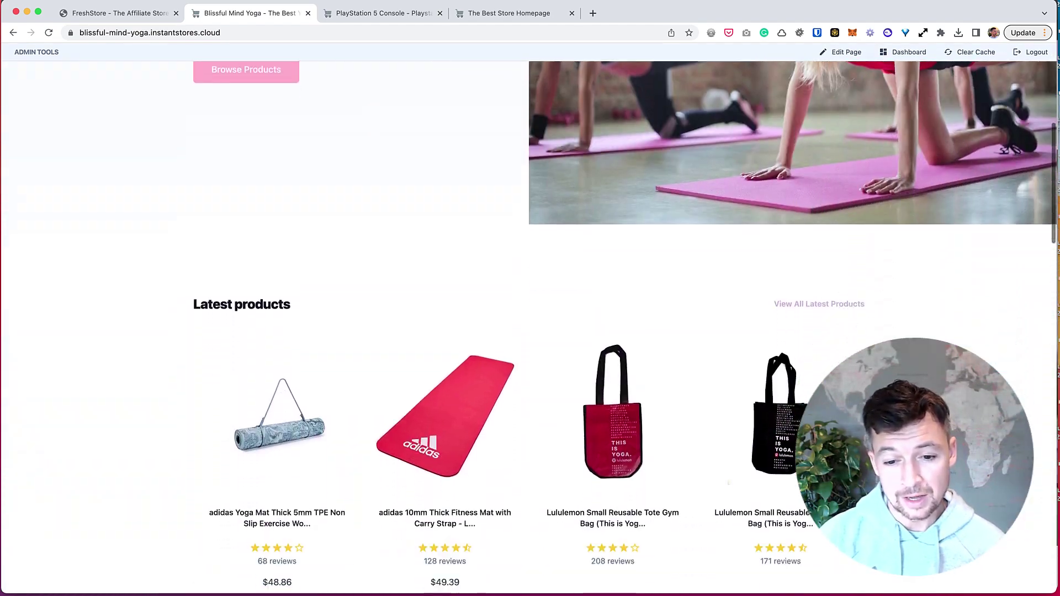
Step: Open the $49.39 adidas 10mm Thick Fitness Mat page and its Amazon offer in a new tab
left_click(446, 398)
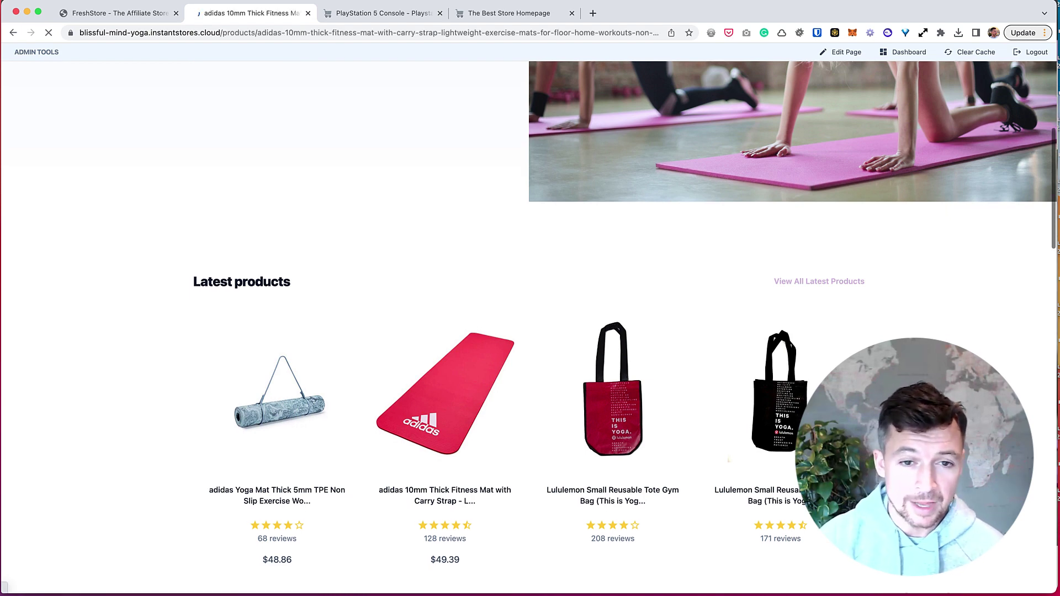
scroll(530, 331, "down", 1)
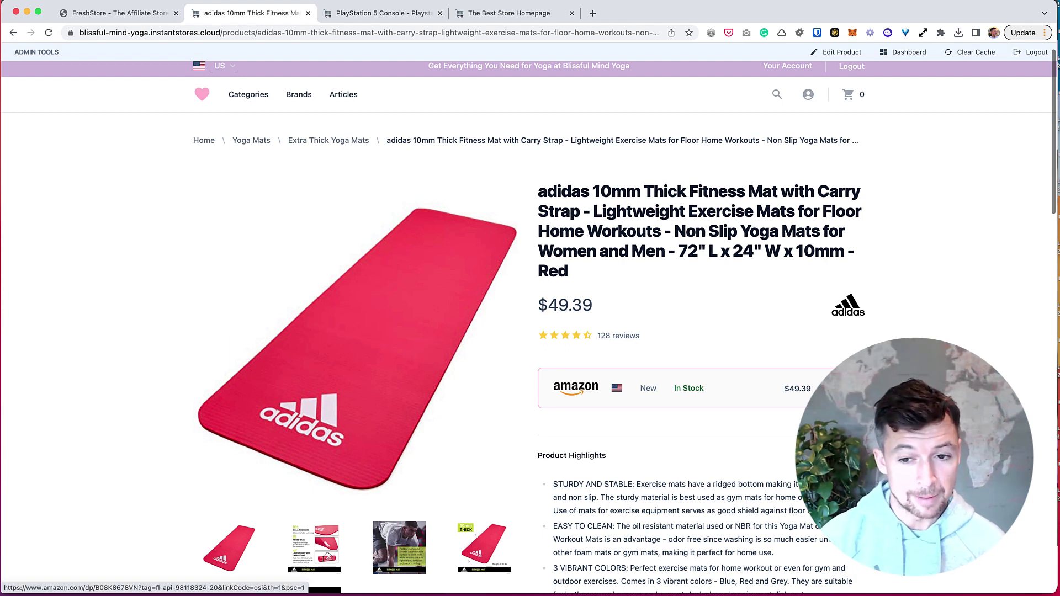
scroll(530, 331, "up", 1)
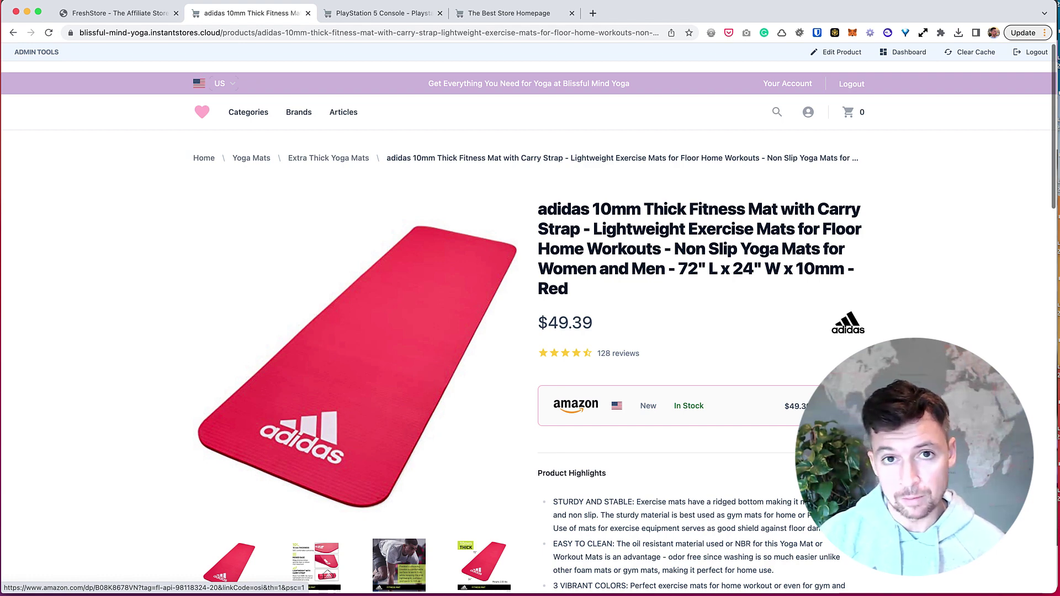
left_click(688, 406)
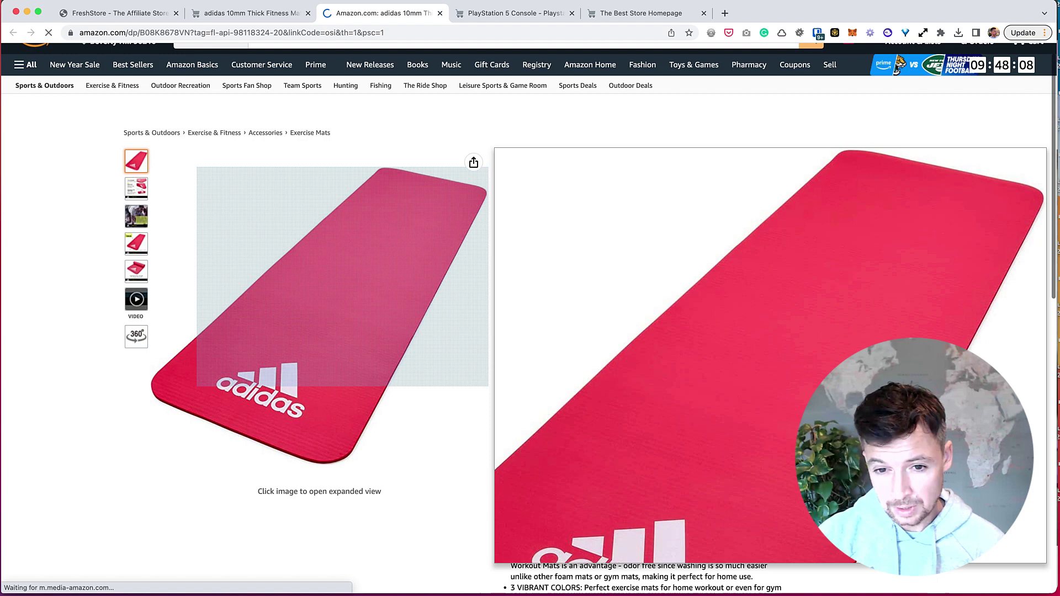
scroll(530, 331, "down", 1)
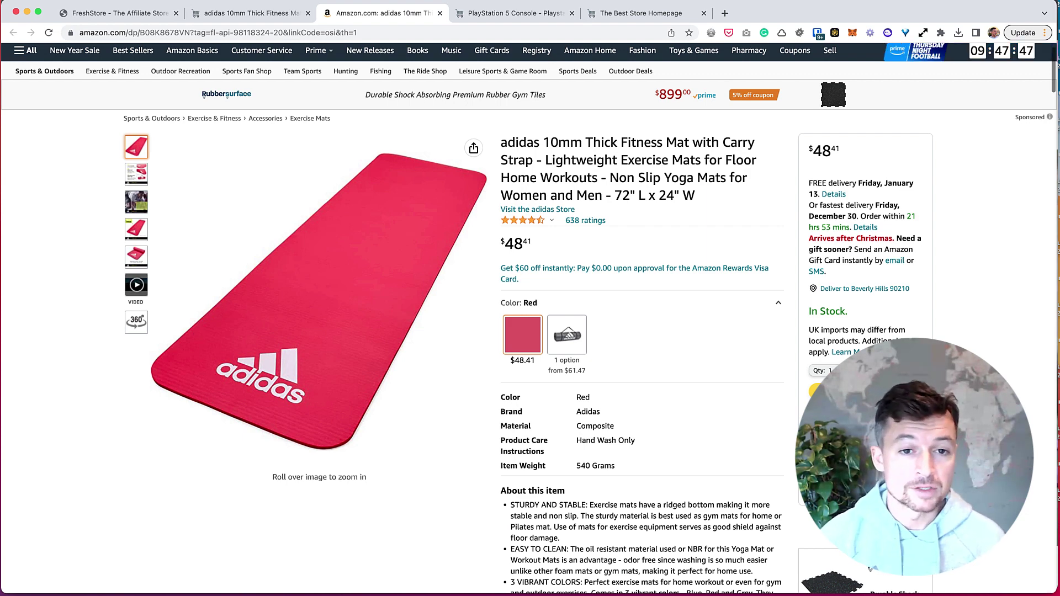
Step: Check the $48.41 Amazon listing for the adidas mat, then go back to the store's product tab
left_click(248, 13)
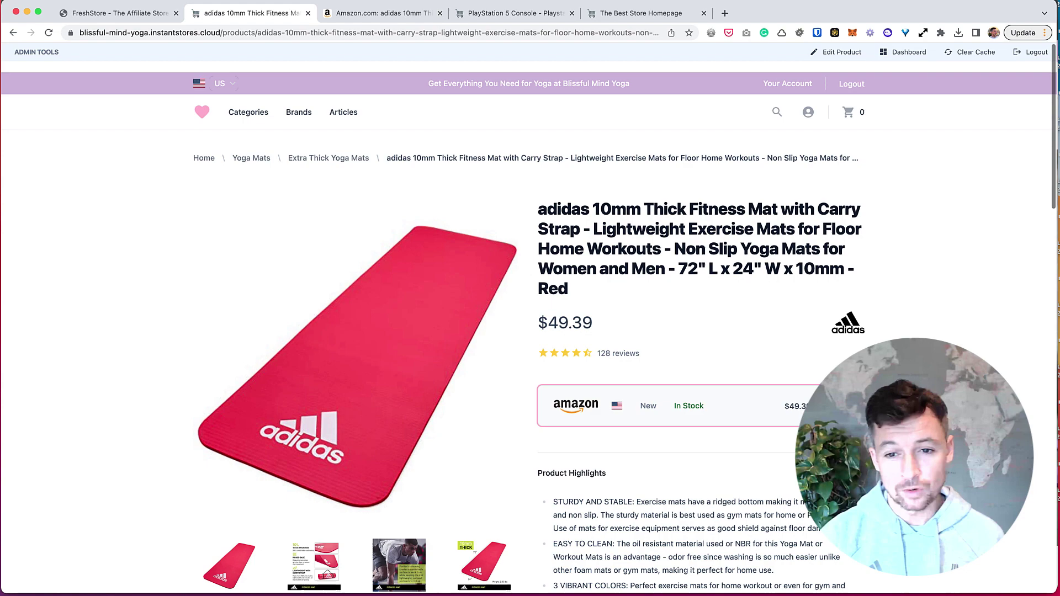
scroll(531, 331, "down", 4)
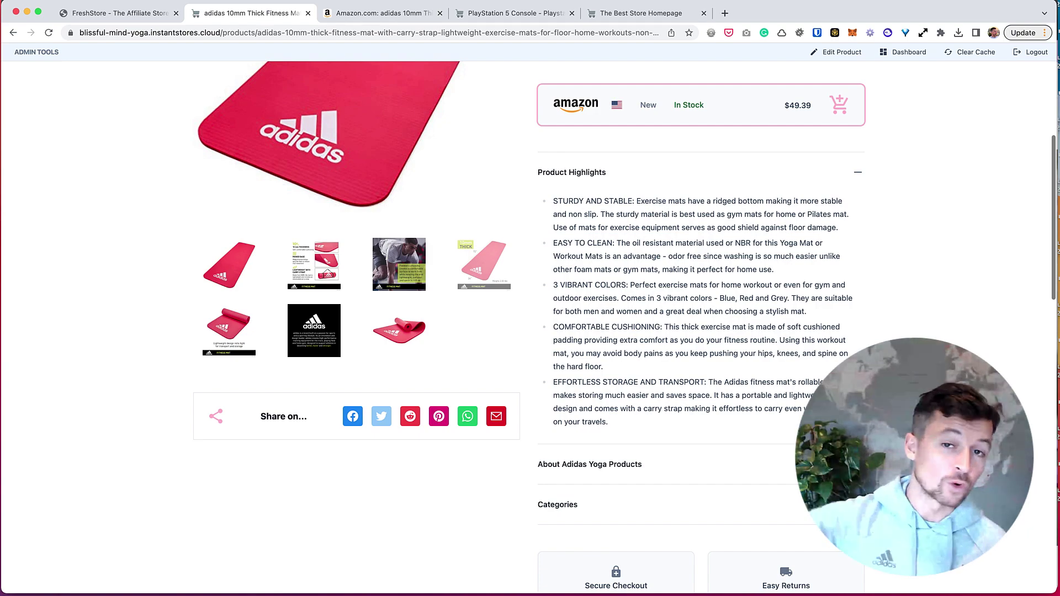
scroll(530, 331, "down", 2)
scroll(530, 332, "down", 10)
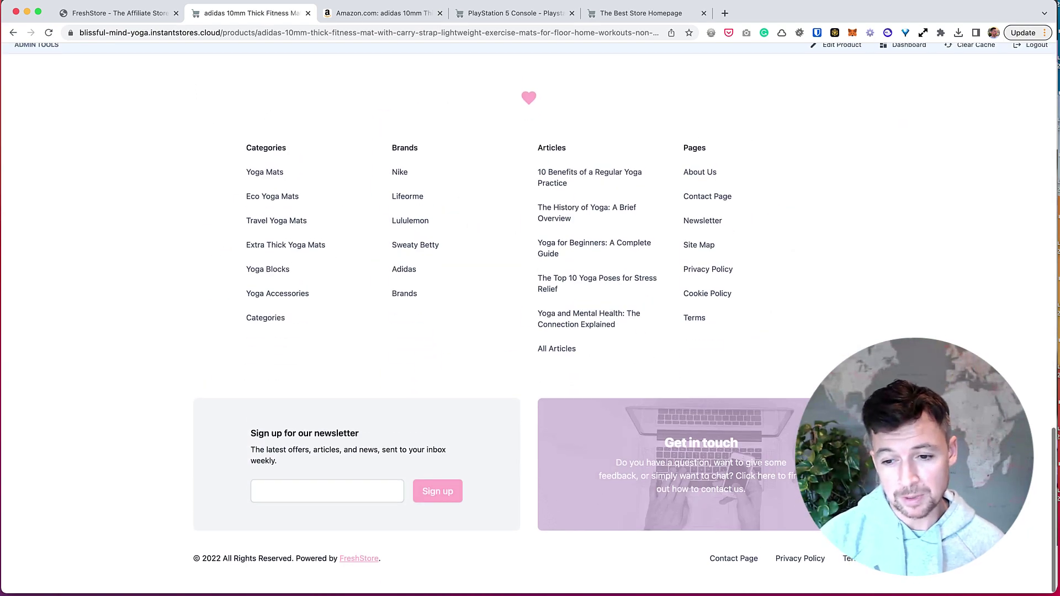
scroll(597, 290, "up", 15)
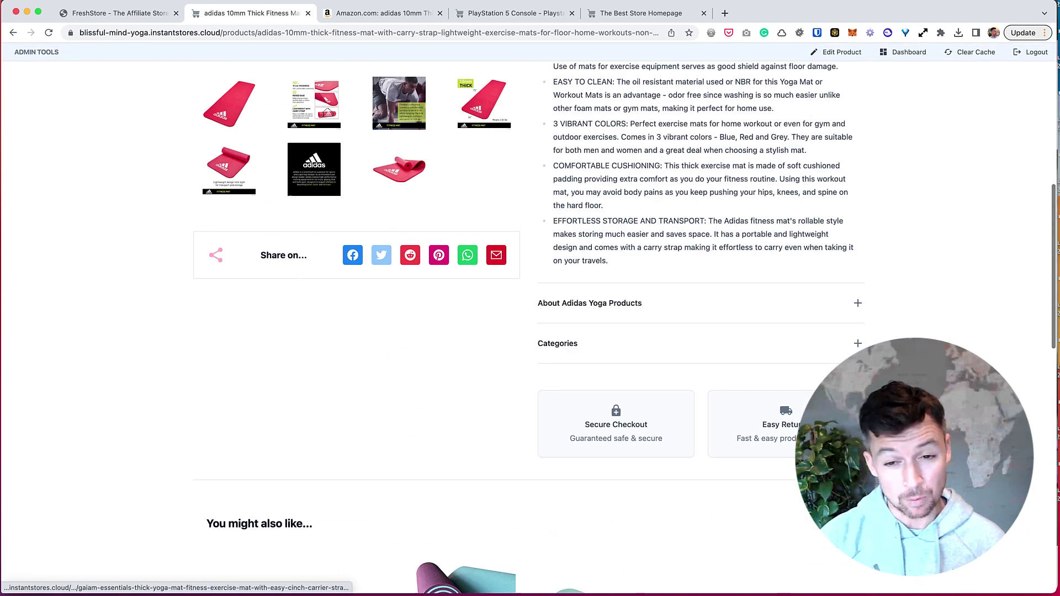
scroll(596, 290, "up", 5)
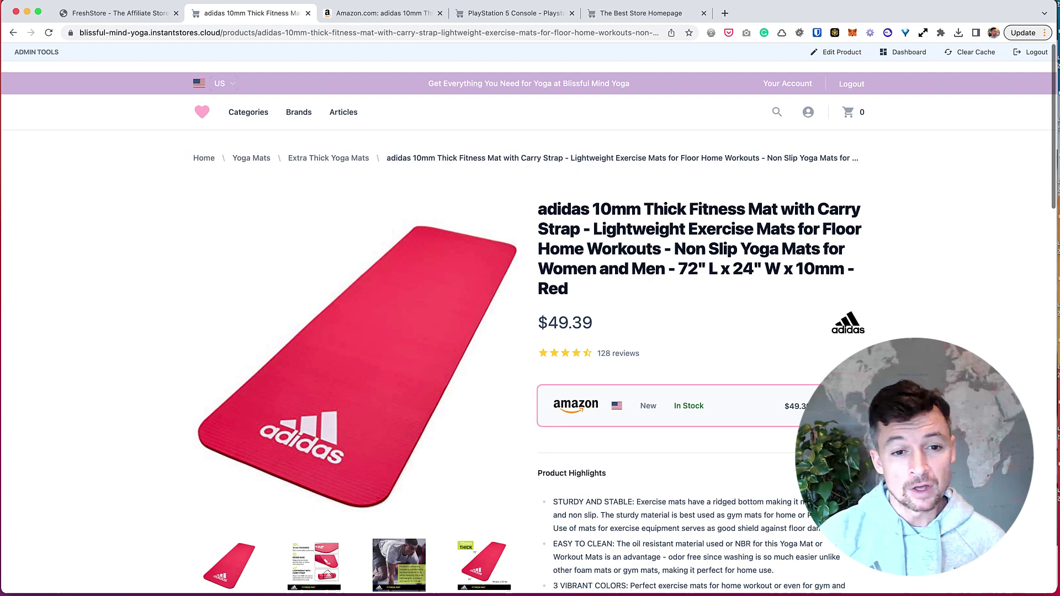
Step: Scroll the adidas mat page down to the footer and back up, then return to the Blissful Mind Yoga homepage
left_click(837, 406)
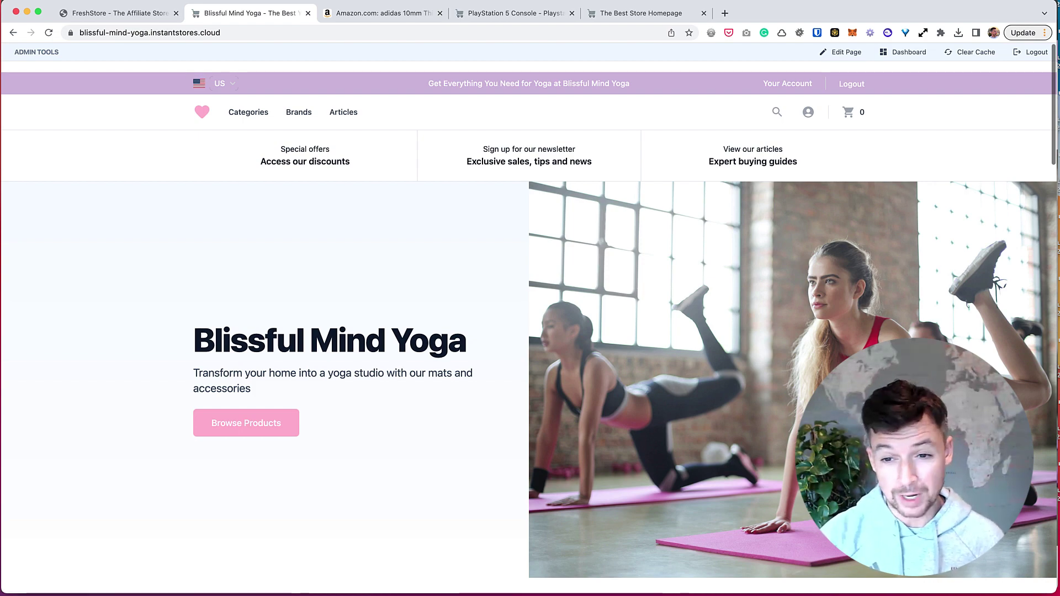
scroll(445, 249, "down", 10)
scroll(445, 250, "down", 2)
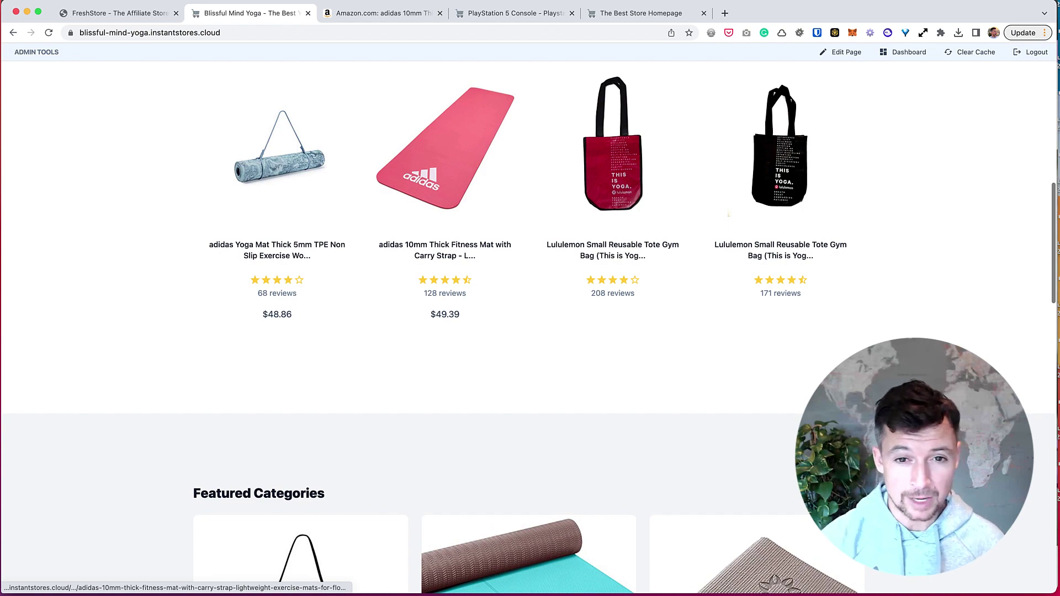
scroll(390, 166, "down", 2)
scroll(390, 166, "down", 3)
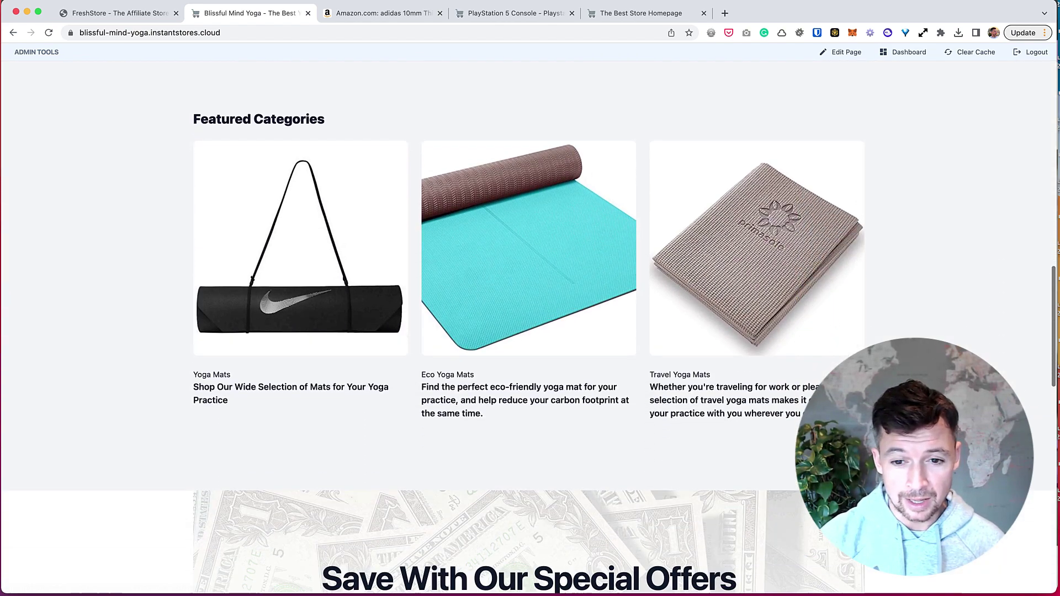
scroll(390, 165, "down", 2)
scroll(389, 166, "down", 5)
scroll(530, 331, "down", 5)
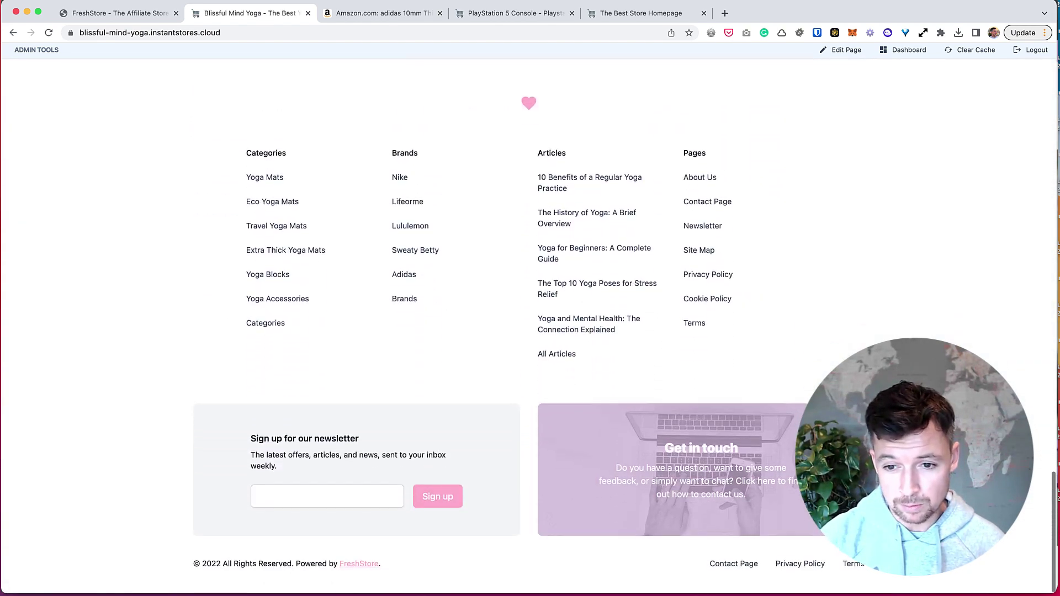
Step: Go back to the top of the homepage and open the Yoga Mats category page
key("Home")
scroll(530, 332, "up", 1)
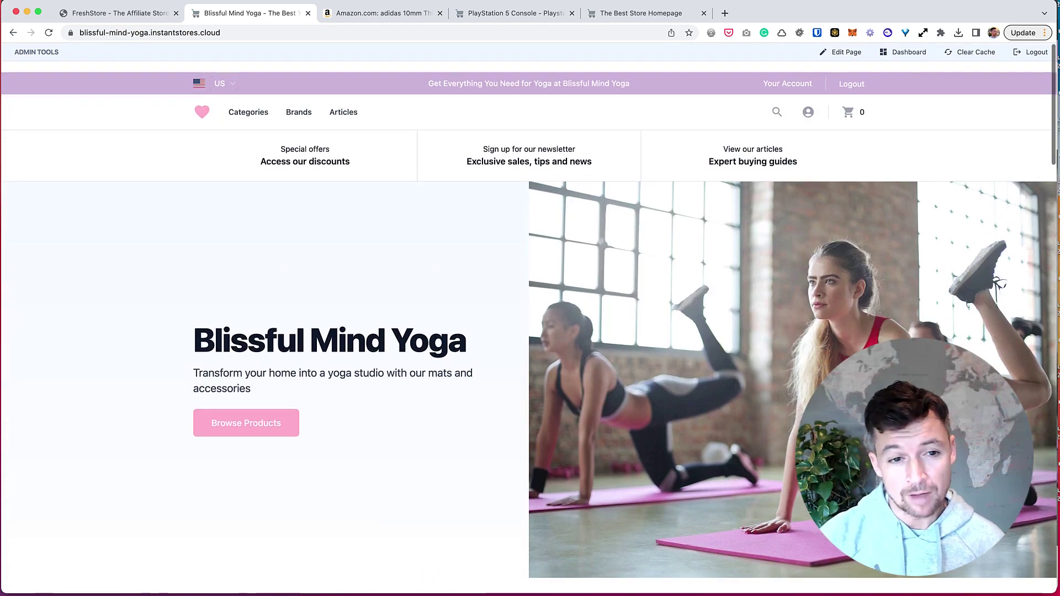
scroll(530, 331, "down", 1)
scroll(531, 332, "down", 1)
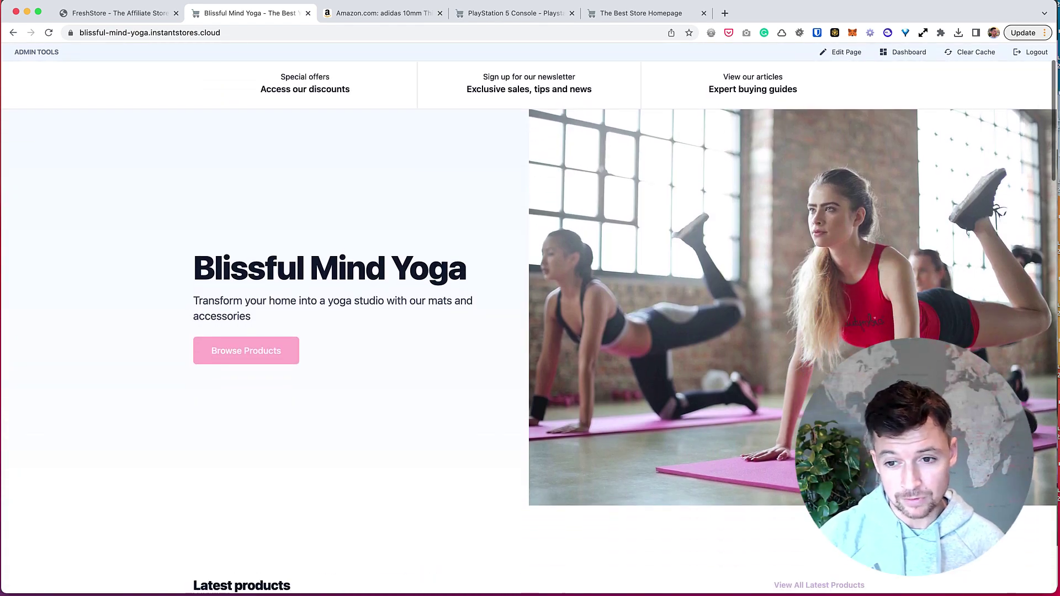
scroll(530, 331, "down", 2)
scroll(530, 332, "down", 2)
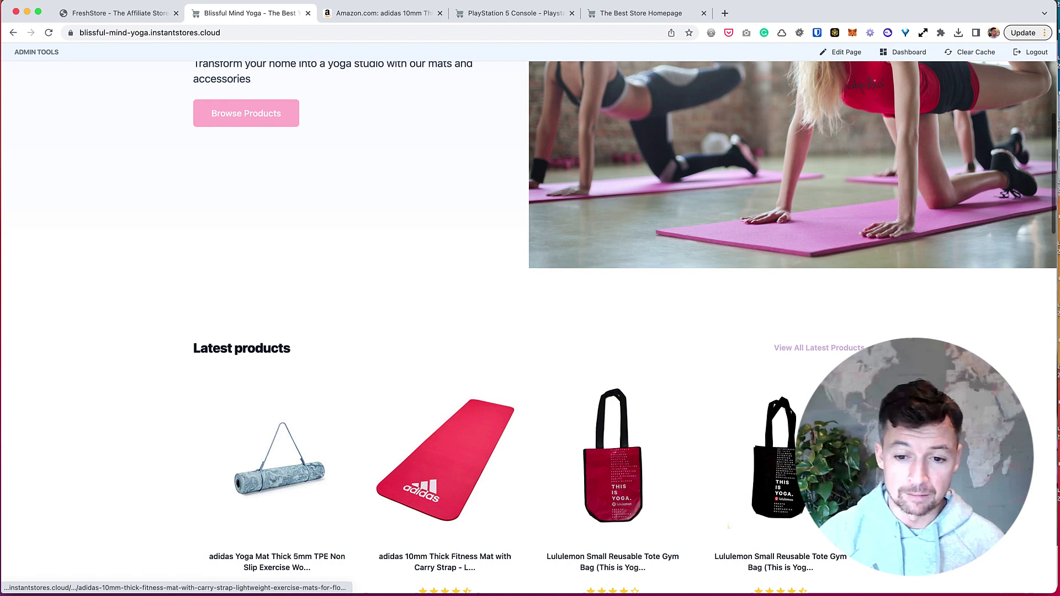
scroll(530, 331, "up", 5)
scroll(530, 332, "down", 1)
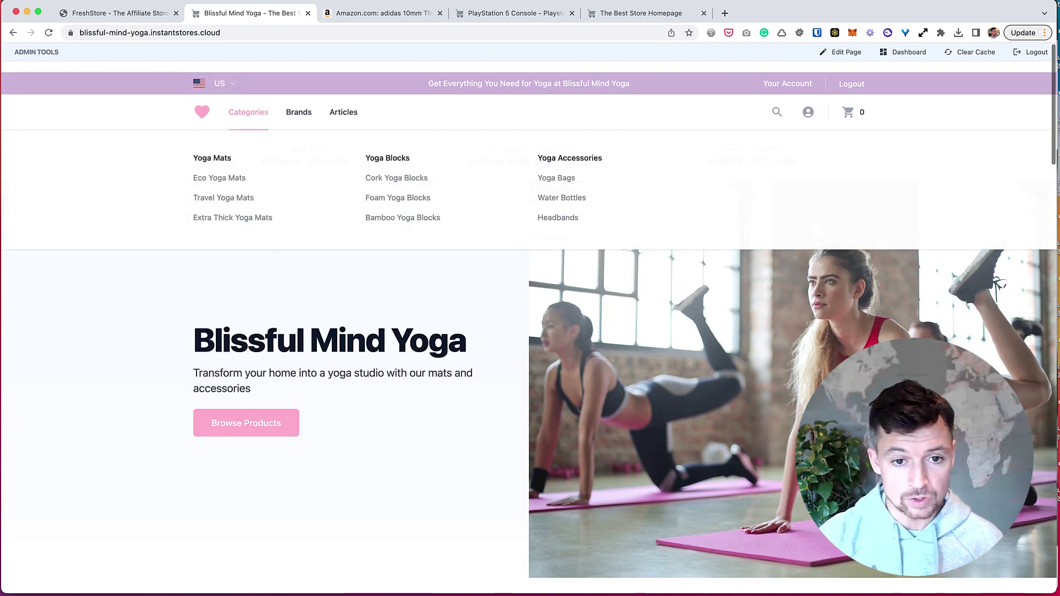
left_click(212, 158)
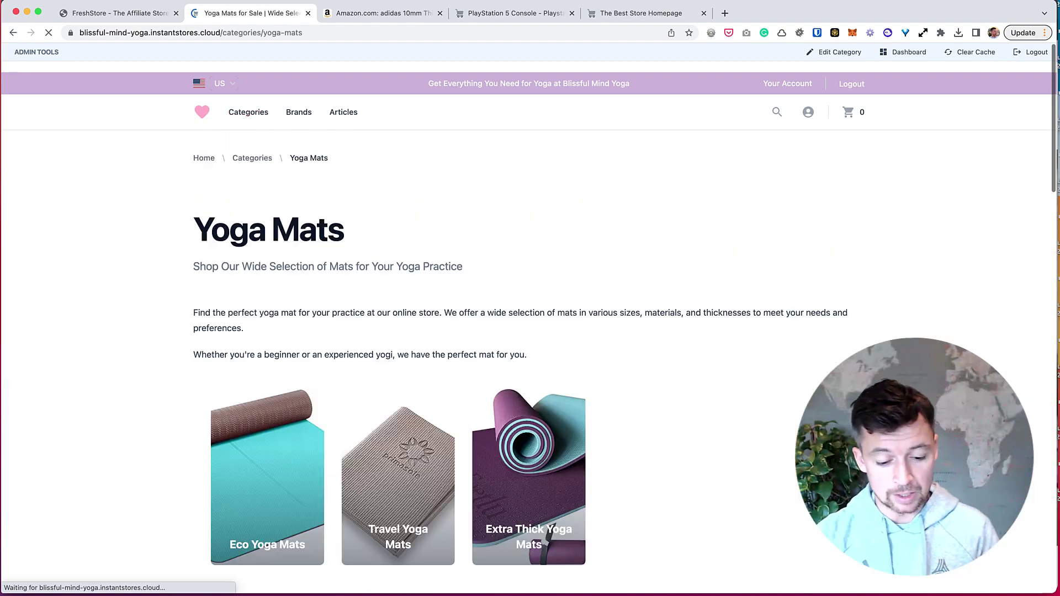
scroll(530, 332, "down", 10)
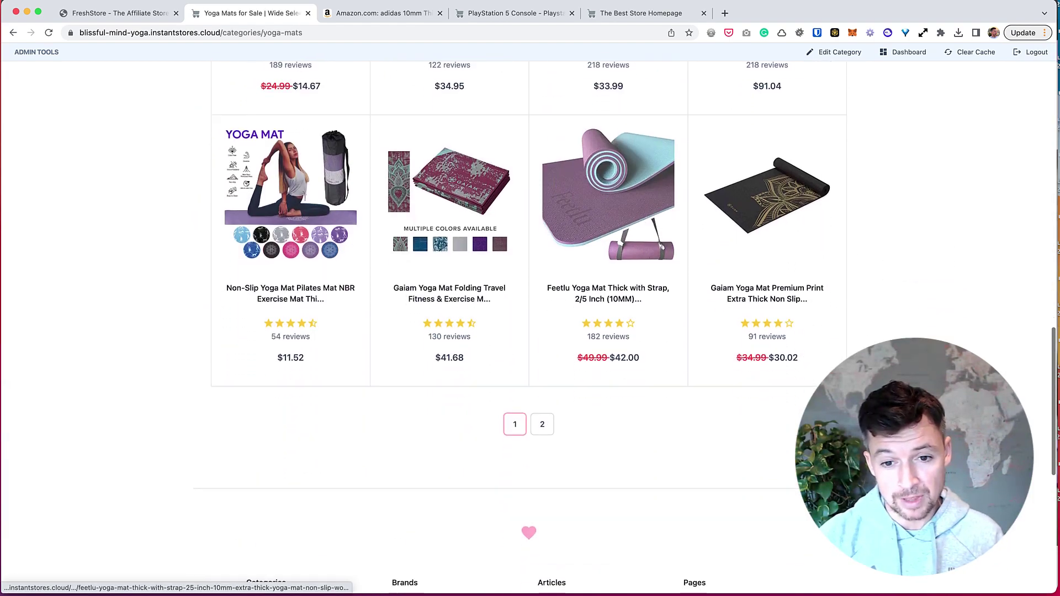
scroll(530, 332, "up", 10)
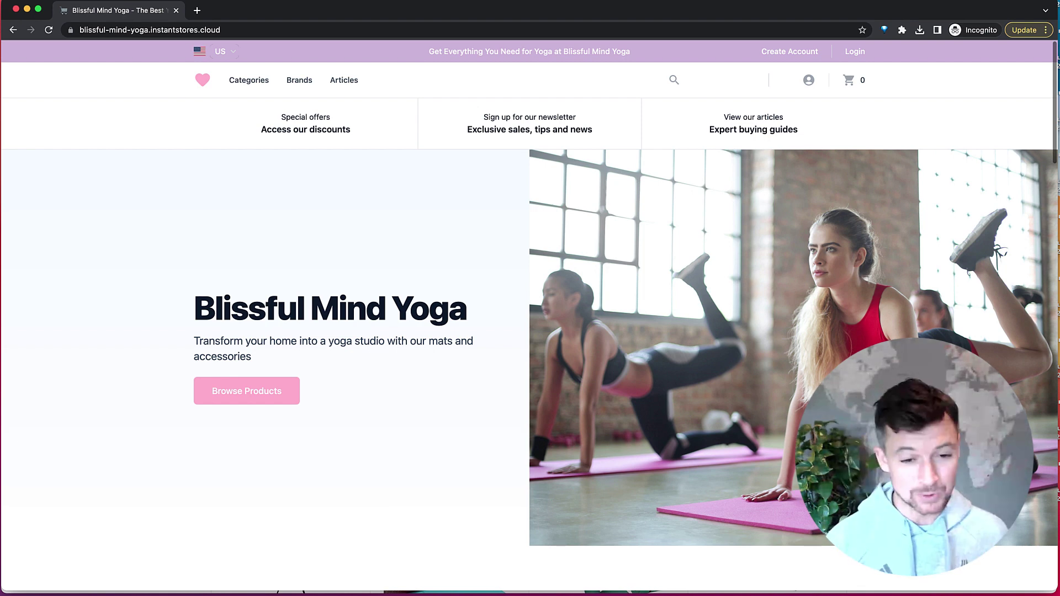
Step: Reload the visitor homepage, view the Gaiam Yoga Mat product, then go back to the homepage
key("super+r")
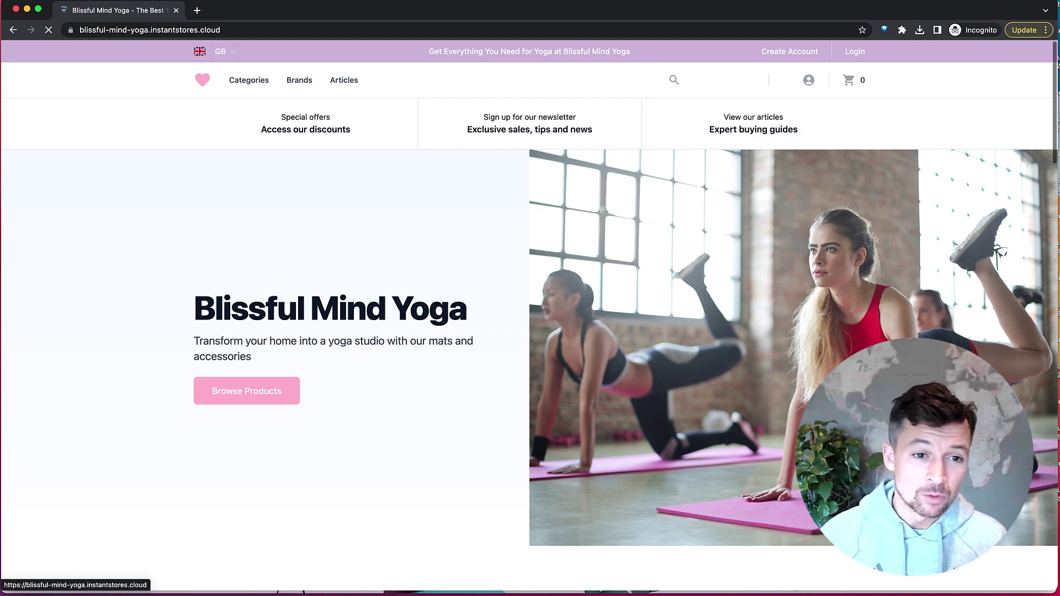
scroll(530, 315, "down", 5)
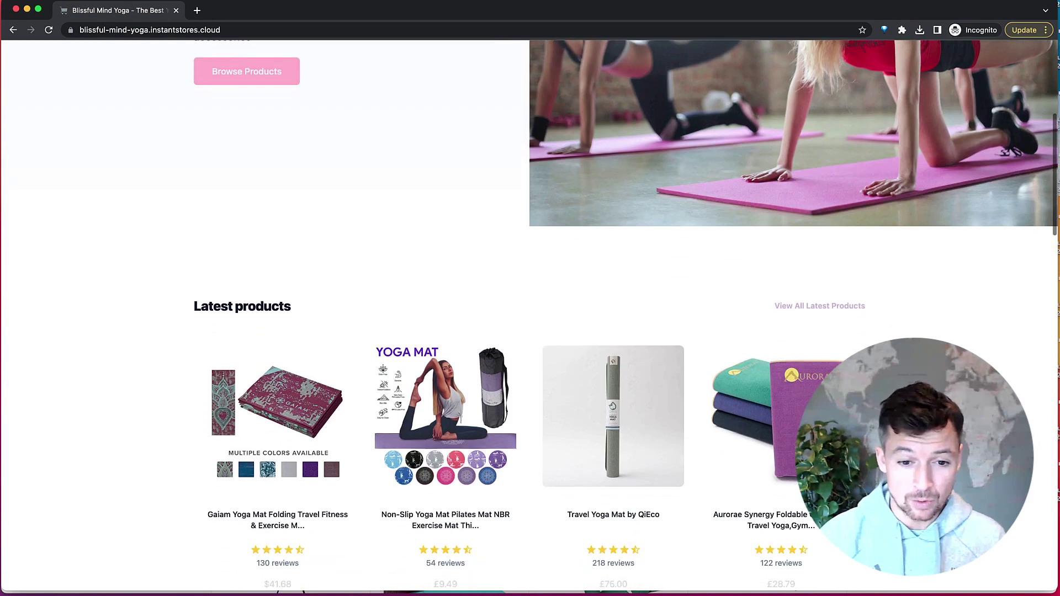
scroll(530, 332, "down", 1)
left_click(277, 373)
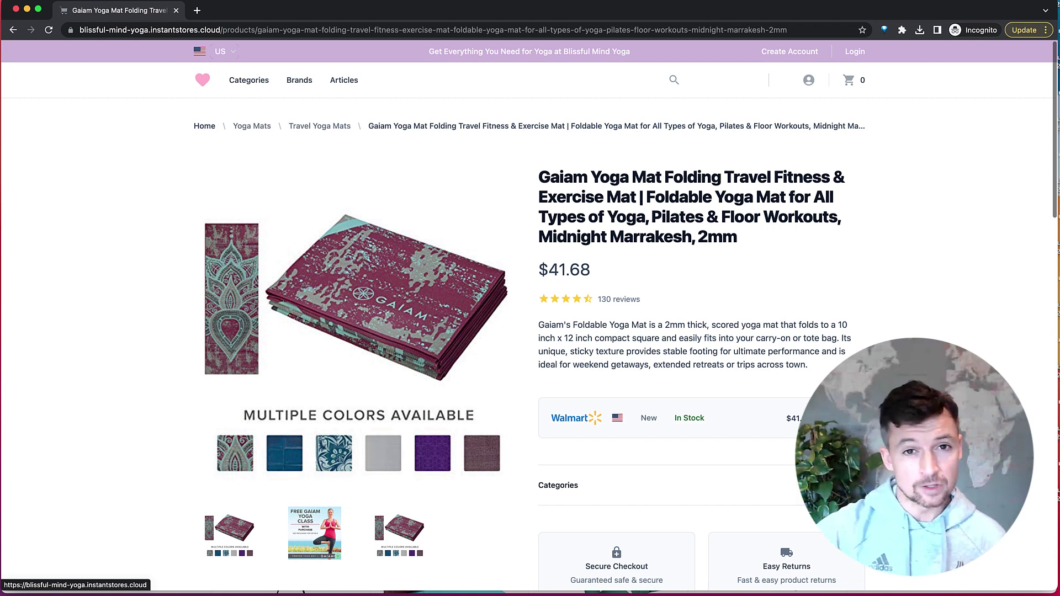
left_click(205, 126)
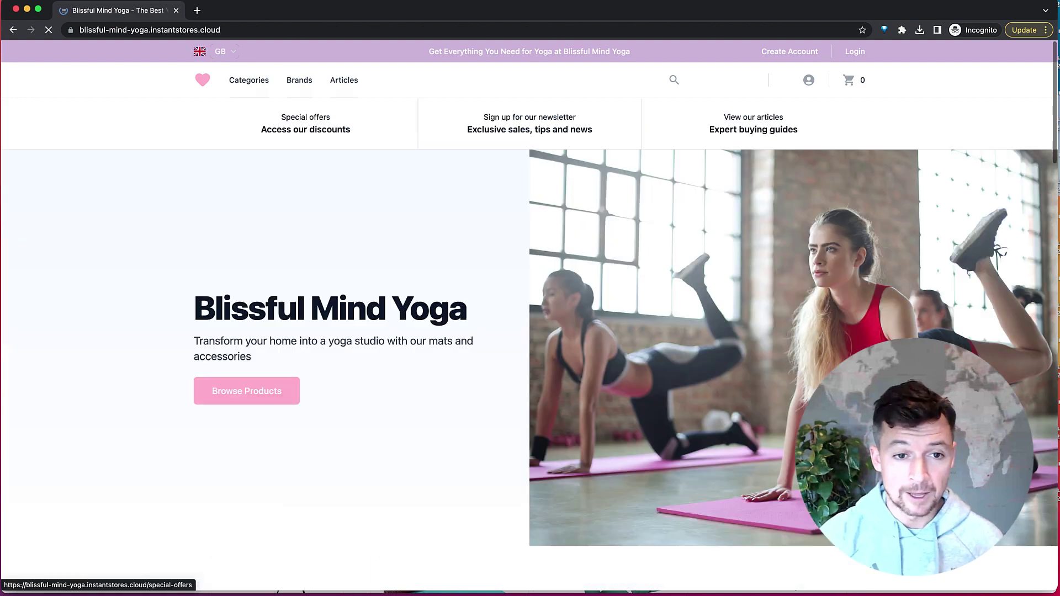
scroll(531, 315, "down", 4)
scroll(531, 315, "up", 2)
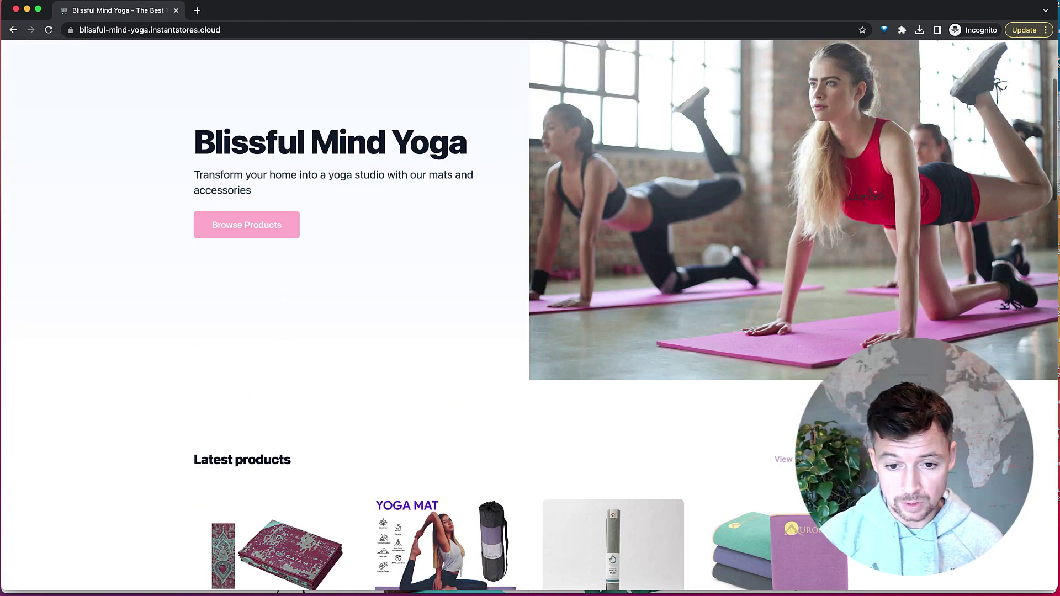
scroll(531, 315, "up", 2)
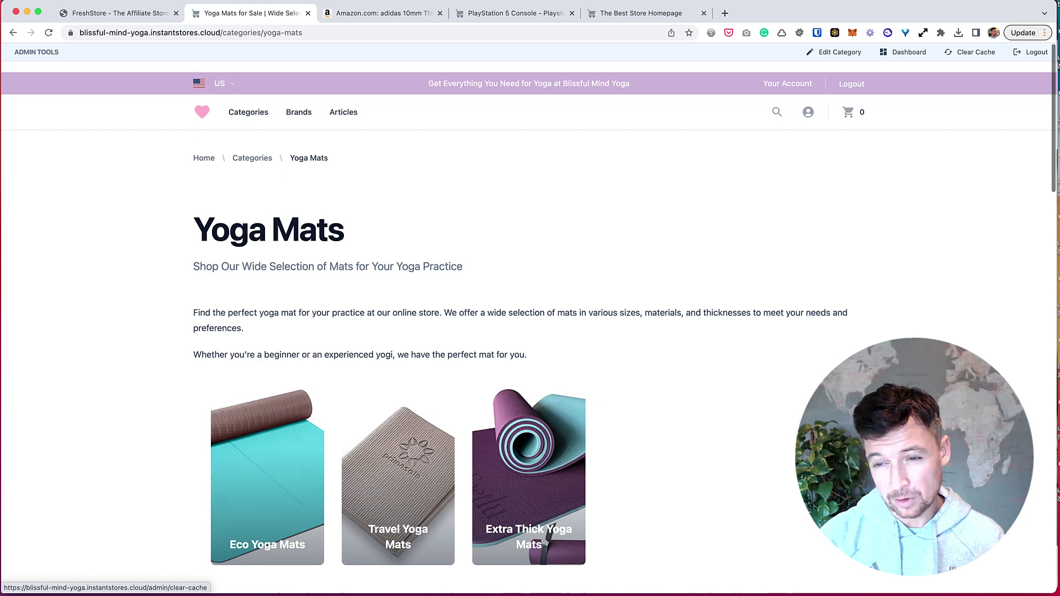
scroll(398, 448, "down", 2)
scroll(431, 332, "down", 1)
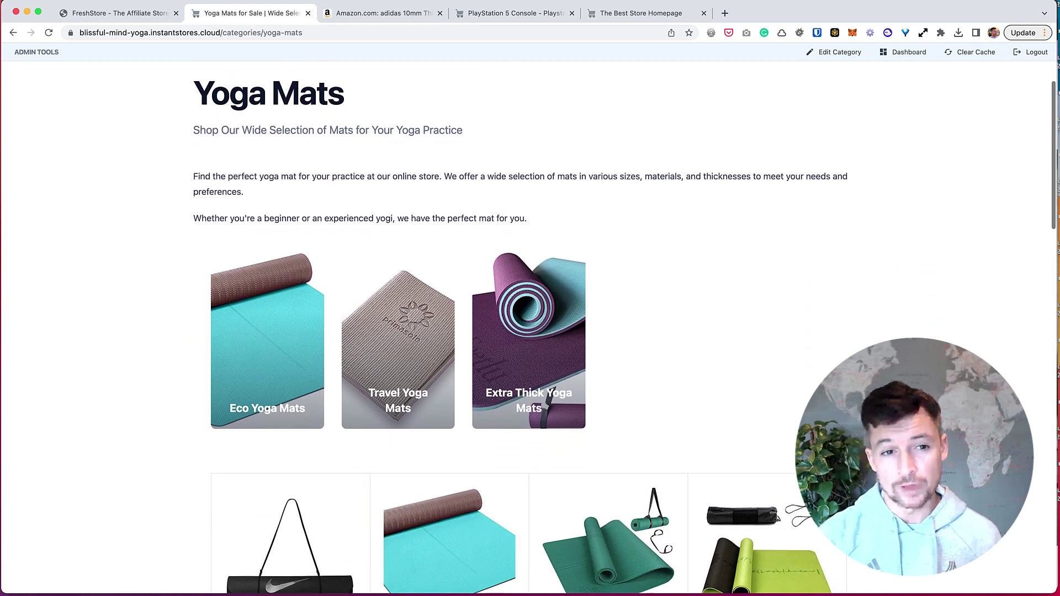
scroll(779, 487, "down", 1)
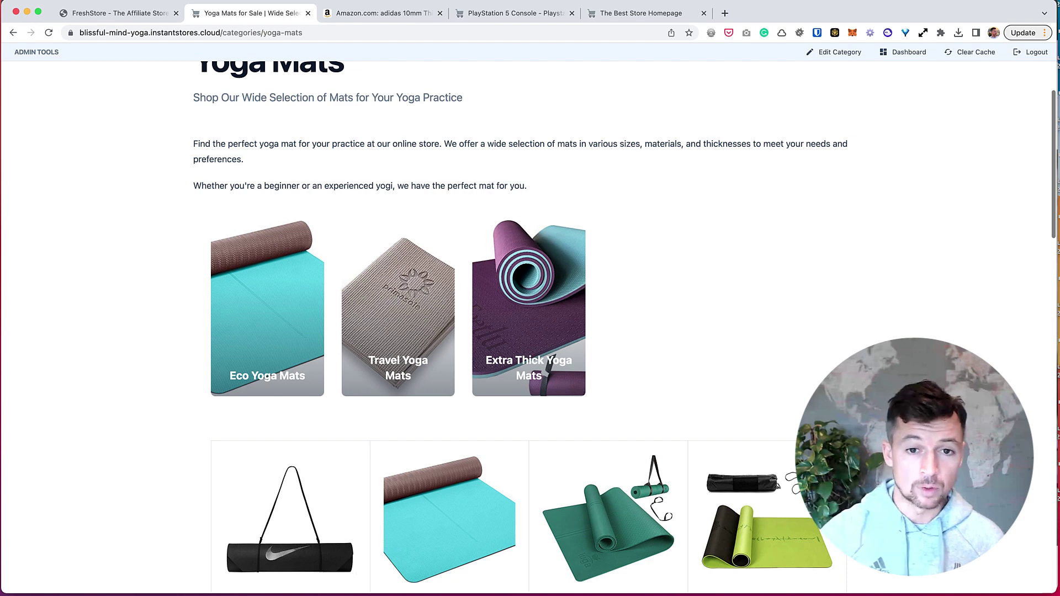
scroll(424, 327, "down", 1)
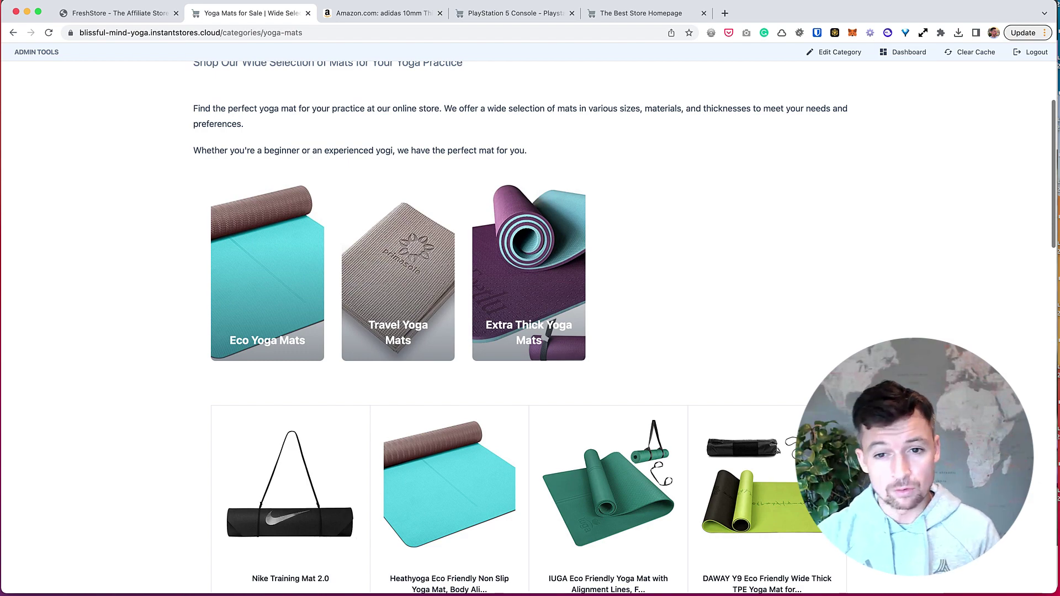
Step: Preview the Yoga Mats page in a narrow mobile layout, reload it, then widen the window
left_click_drag(1058, 331, 278, 332)
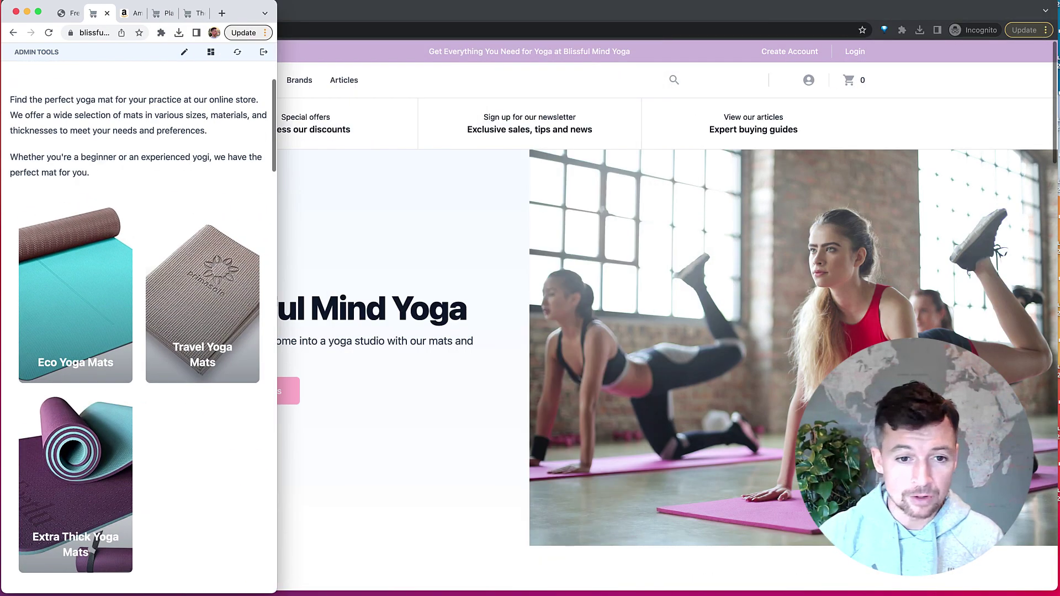
scroll(140, 331, "down", 1)
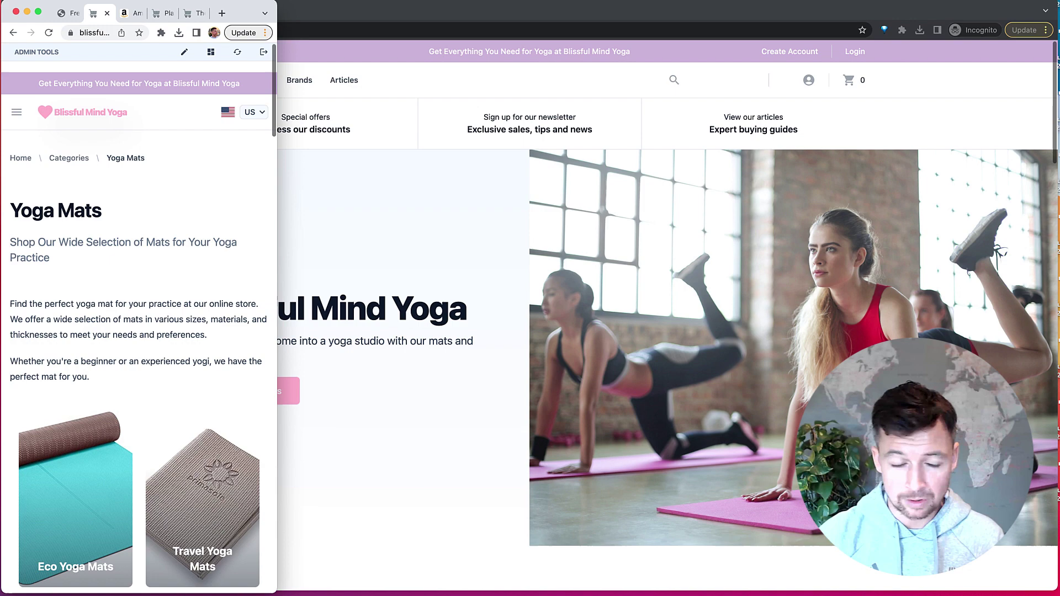
scroll(139, 332, "down", 3)
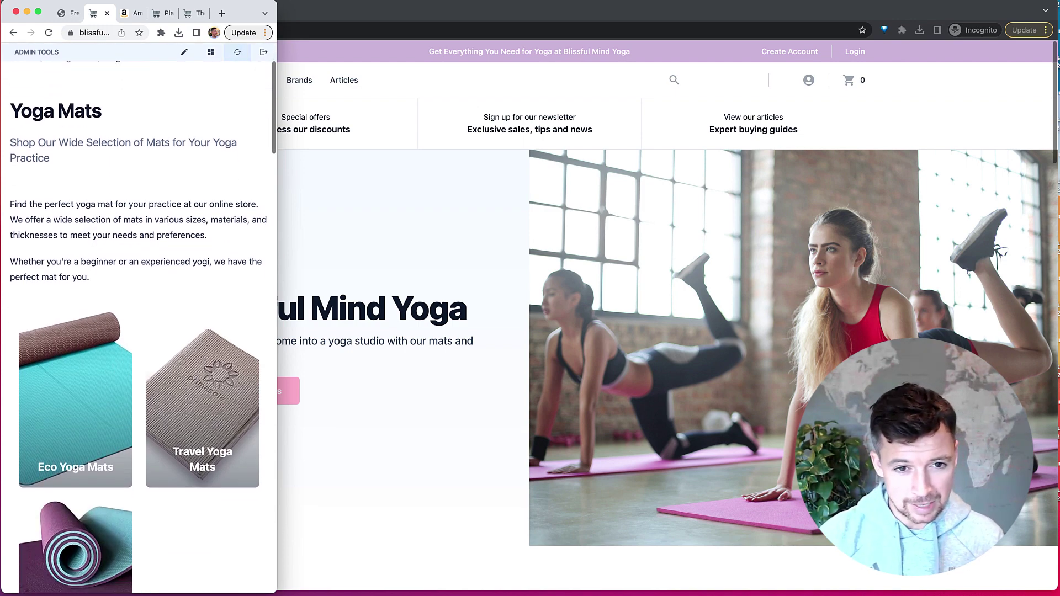
scroll(139, 332, "down", 1)
scroll(140, 331, "up", 3)
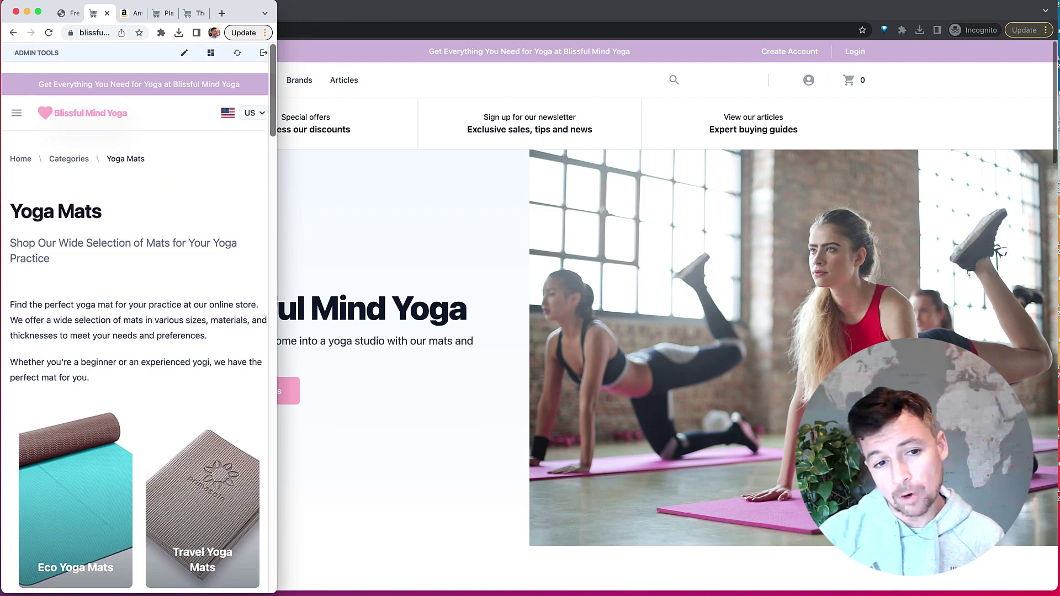
scroll(140, 332, "down", 10)
scroll(139, 332, "down", 5)
scroll(139, 331, "down", 5)
scroll(139, 332, "down", 5)
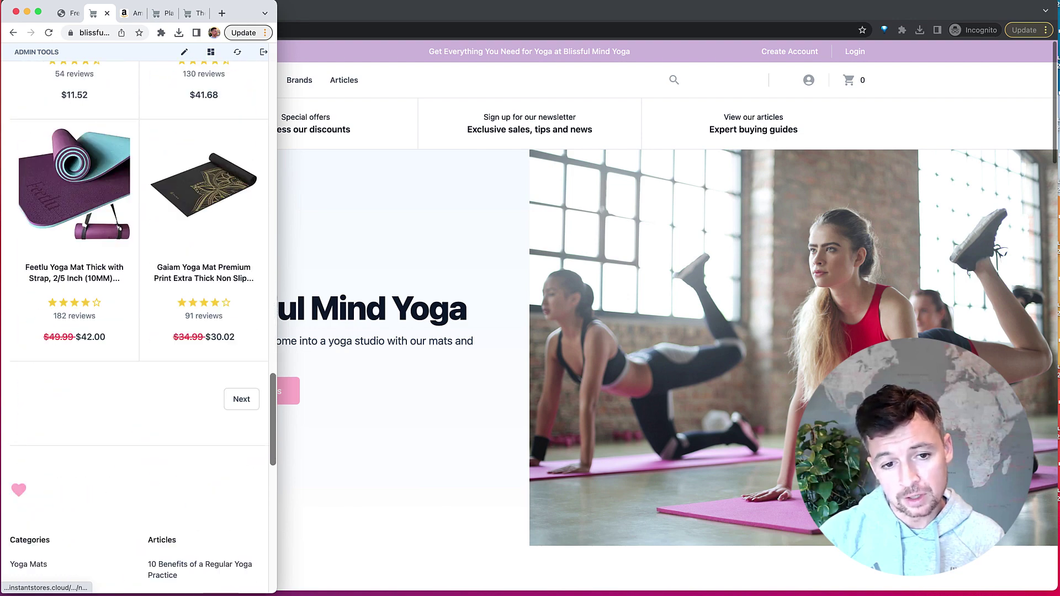
scroll(139, 332, "down", 5)
scroll(139, 331, "down", 2)
scroll(139, 331, "down", 3)
scroll(139, 332, "up", 10)
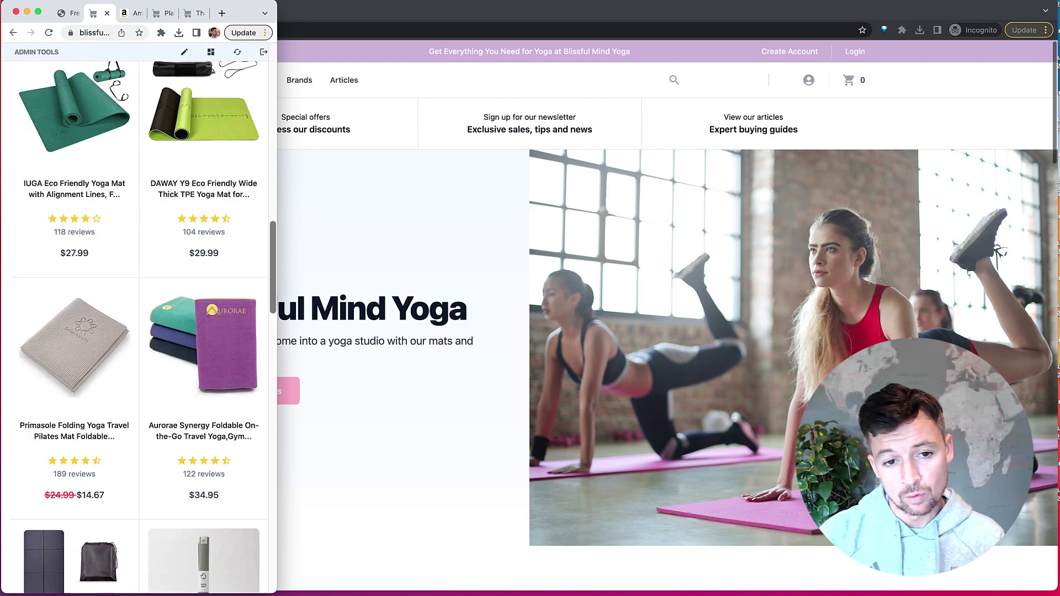
scroll(140, 332, "up", 10)
key("super+r")
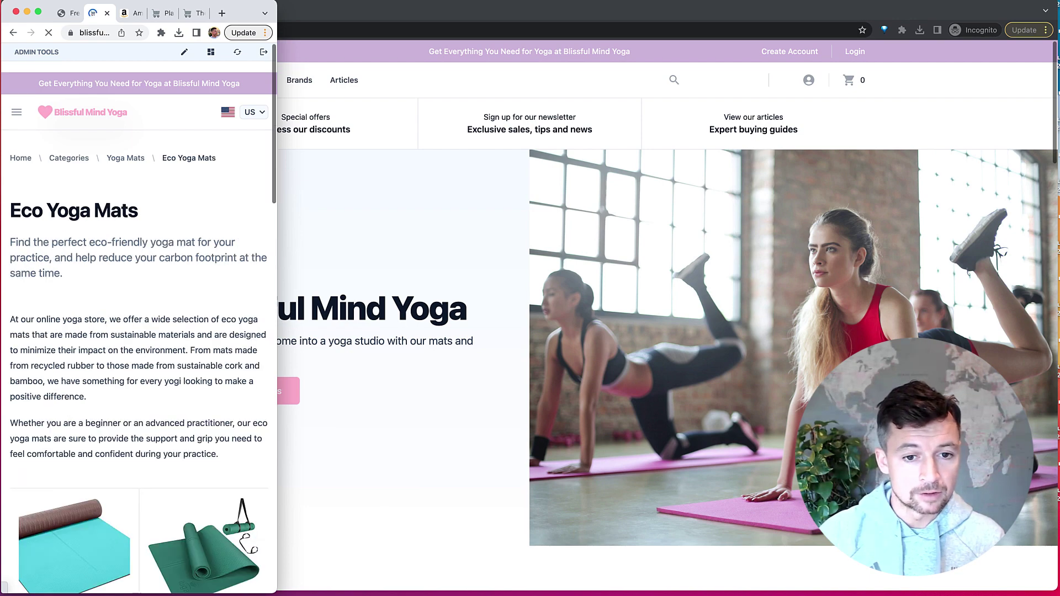
left_click_drag(277, 332, 381, 331)
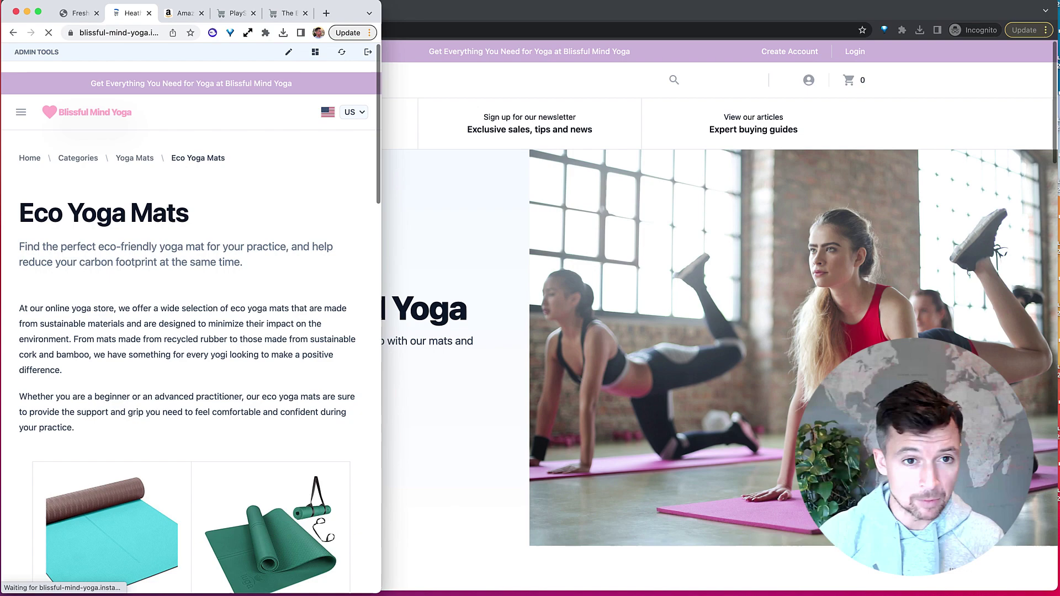
Step: Widen the browser window back to full desktop size on the Heathyoga product page
left_click_drag(382, 527, 1059, 527)
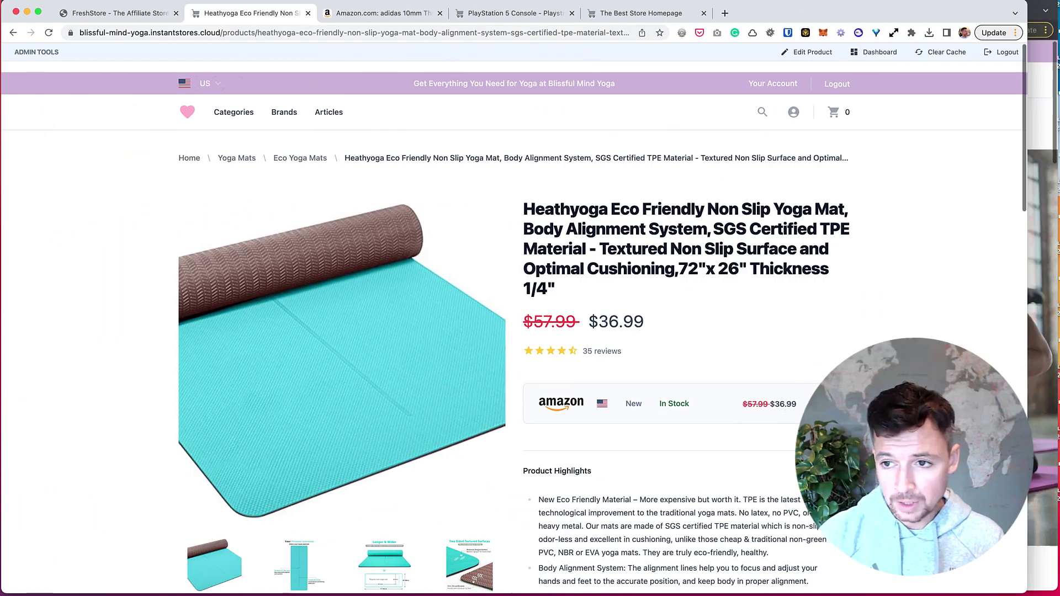
scroll(530, 332, "down", 3)
scroll(530, 332, "up", 1)
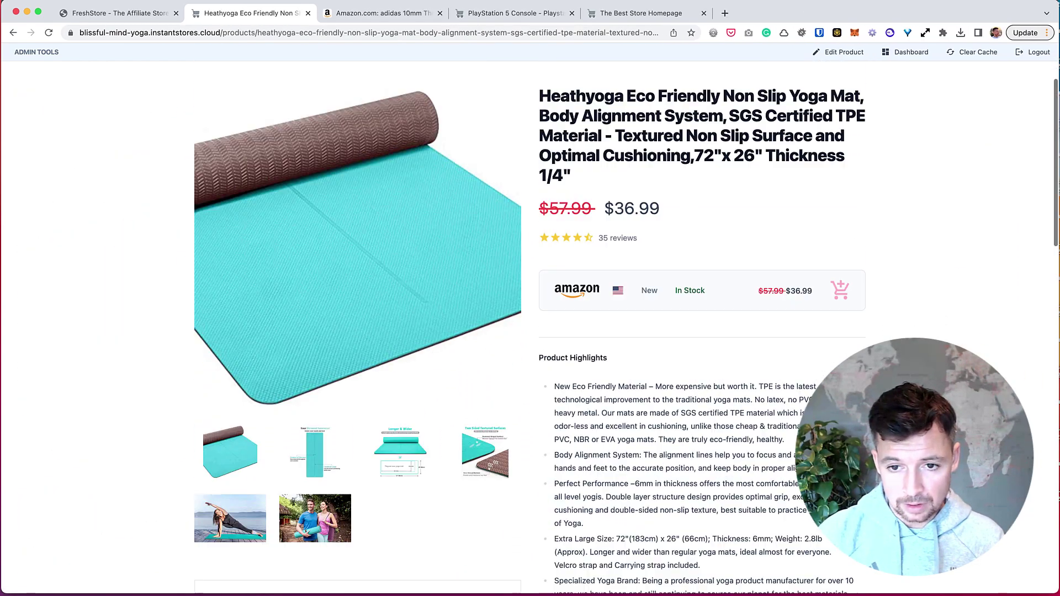
scroll(530, 331, "up", 3)
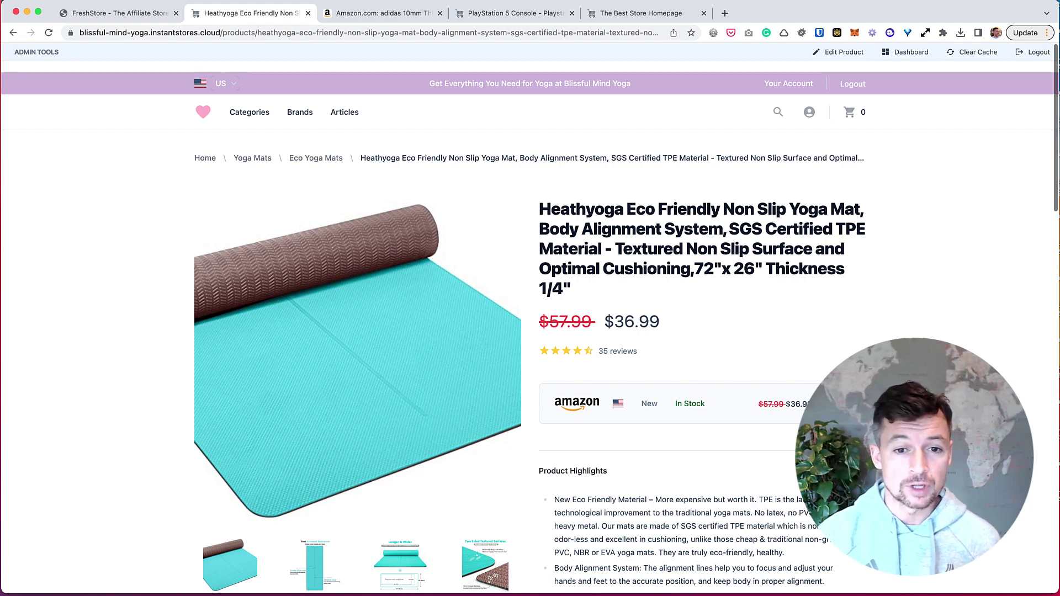
scroll(530, 332, "down", 3)
scroll(530, 332, "up", 1)
scroll(530, 332, "up", 2)
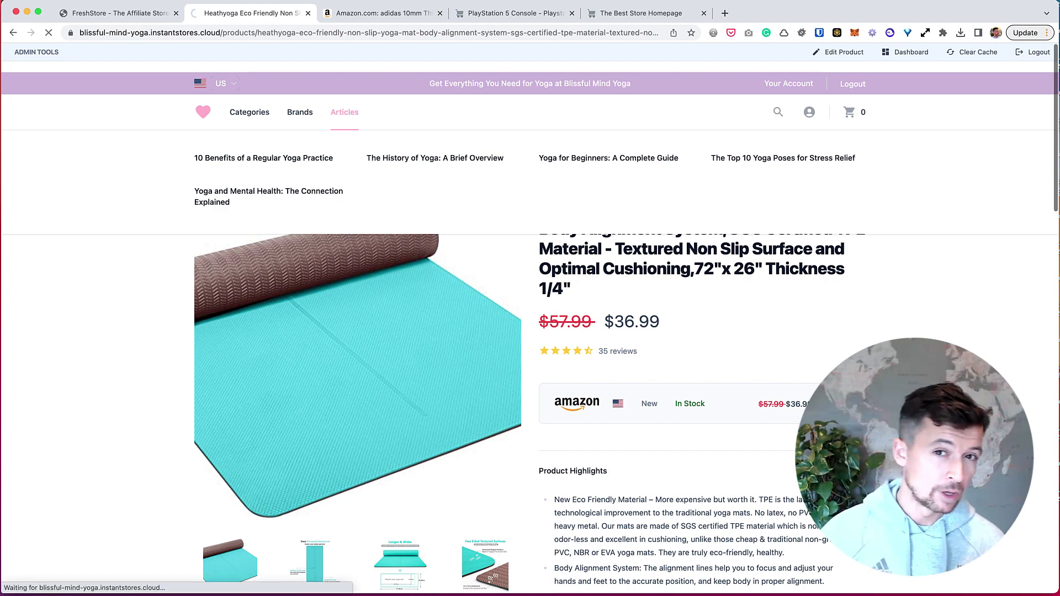
Step: Open the '10 Benefits of a Regular Yoga Practice' article and highlight its Better posture item
left_click(263, 157)
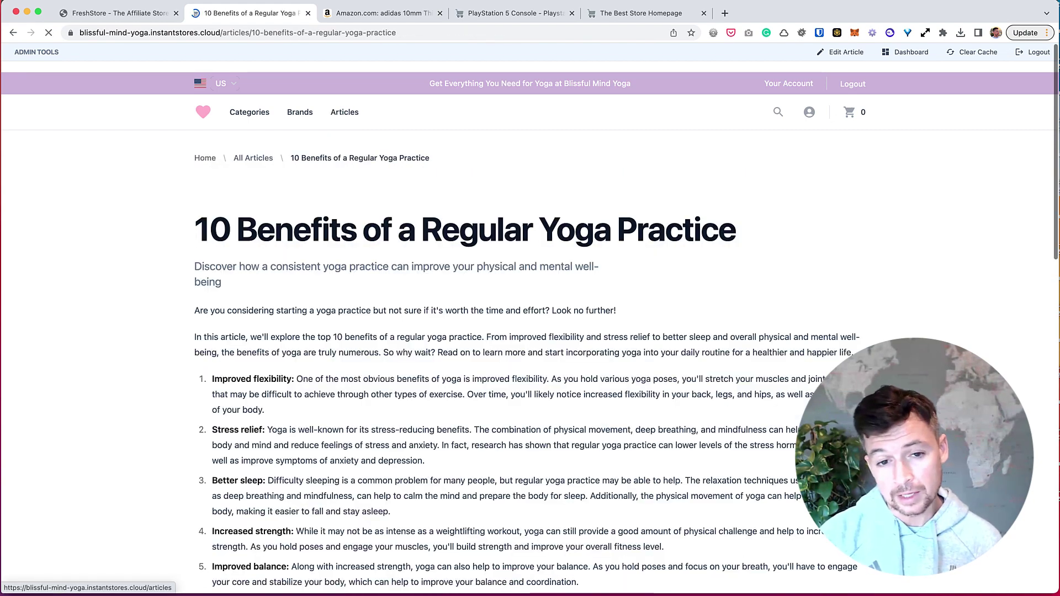
scroll(531, 332, "down", 1)
scroll(531, 332, "down", 1)
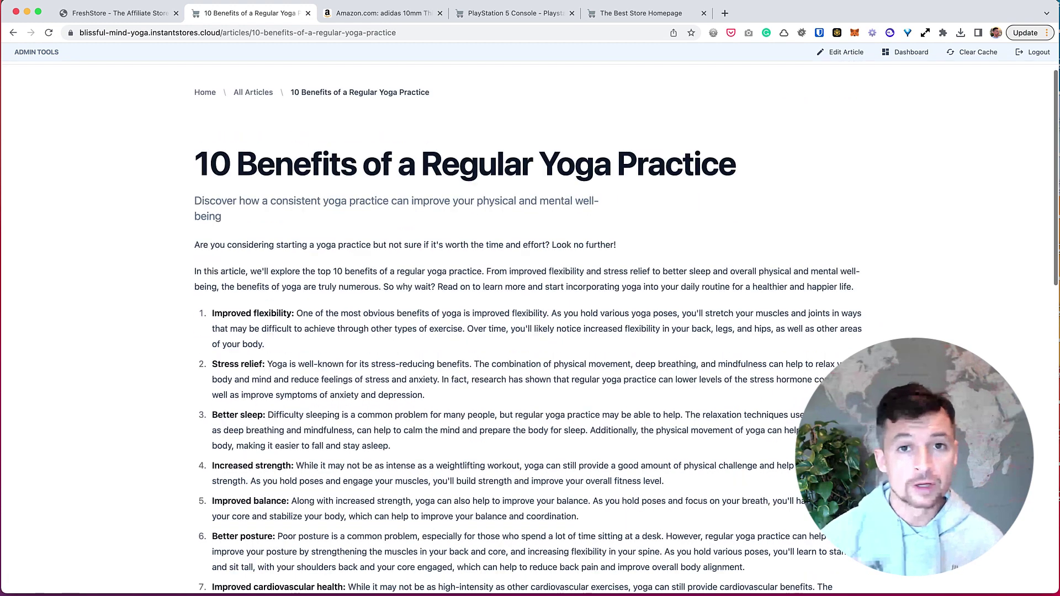
scroll(531, 332, "down", 1)
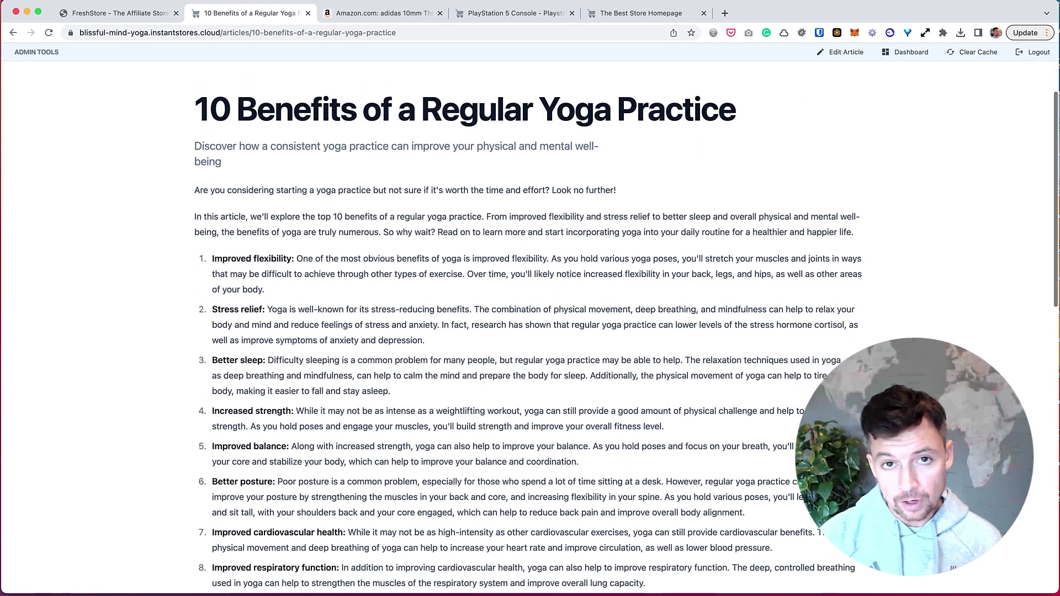
scroll(530, 331, "down", 1)
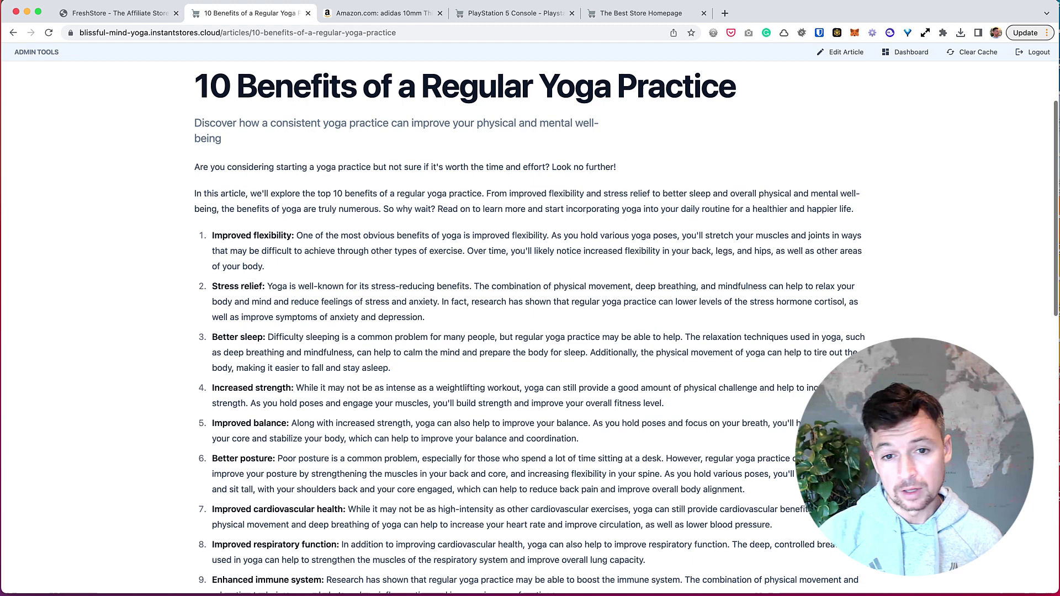
scroll(530, 331, "down", 1)
scroll(530, 331, "down", 1)
scroll(530, 331, "down", 1)
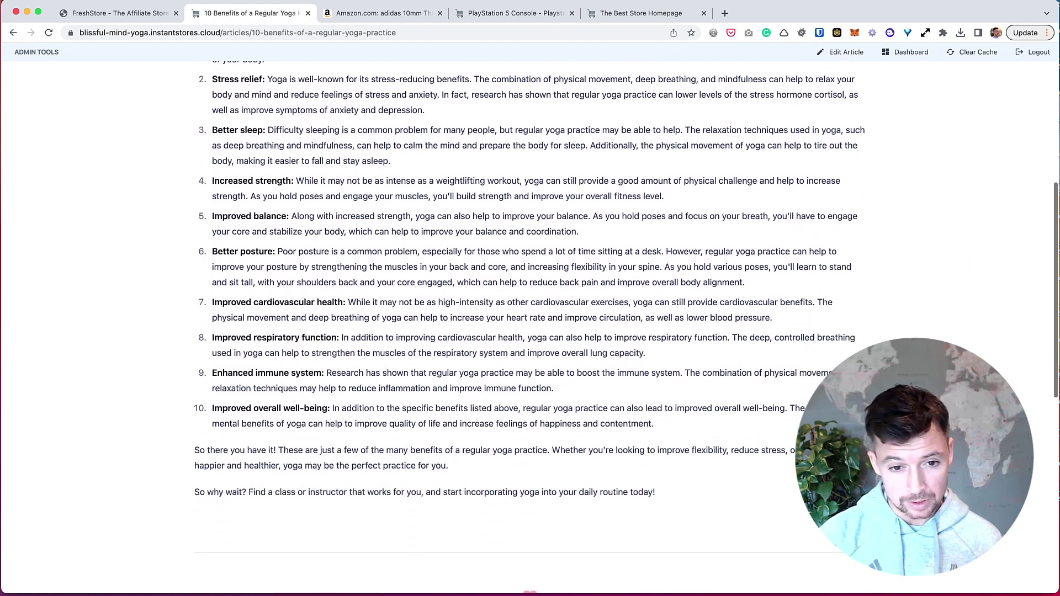
scroll(530, 332, "down", 1)
triple_click(438, 263)
scroll(438, 263, "up", 2)
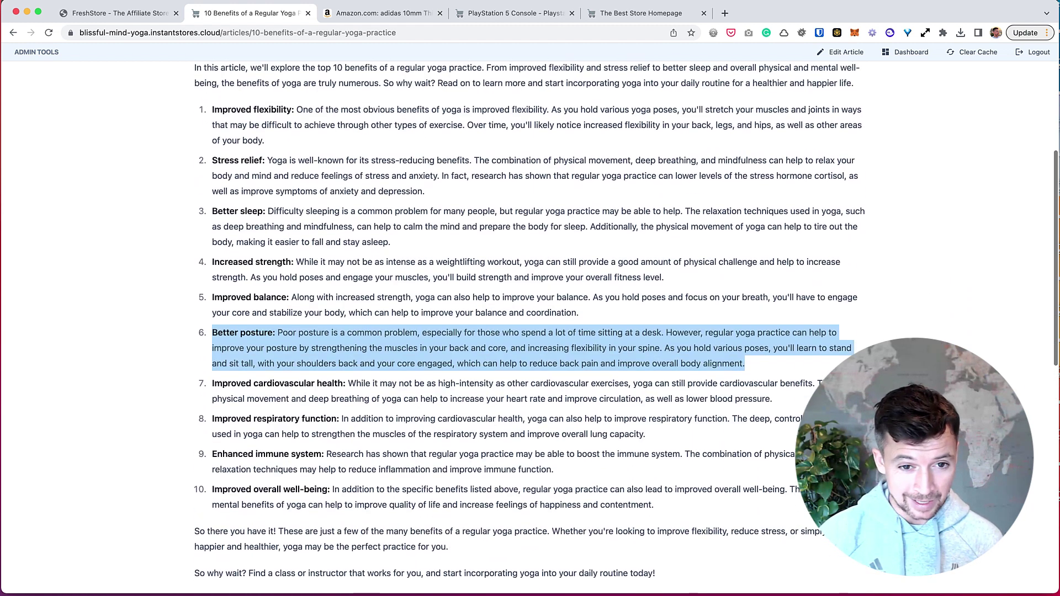
scroll(530, 331, "down", 2)
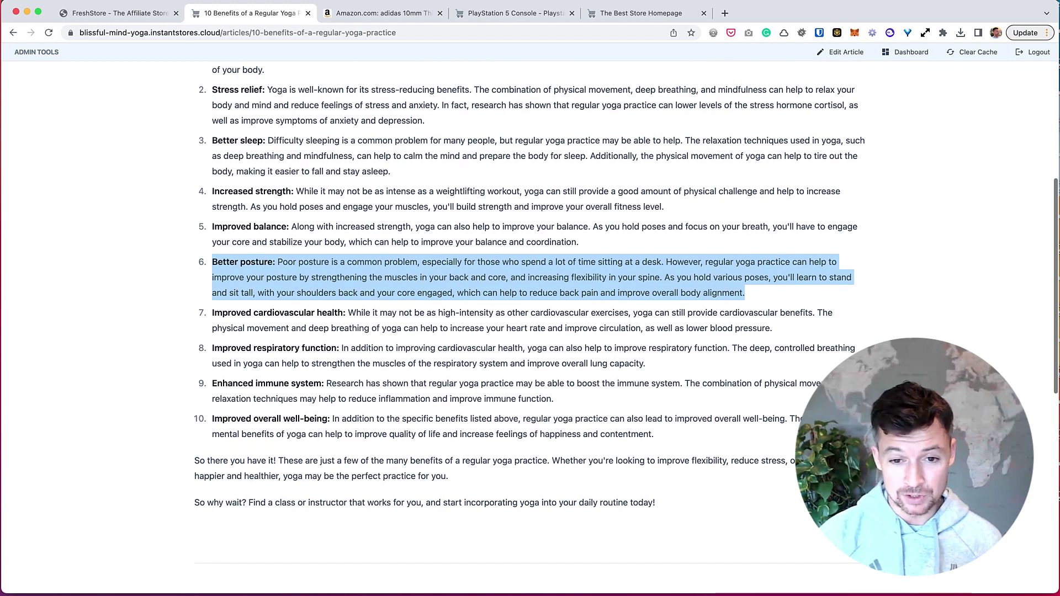
left_click(530, 332)
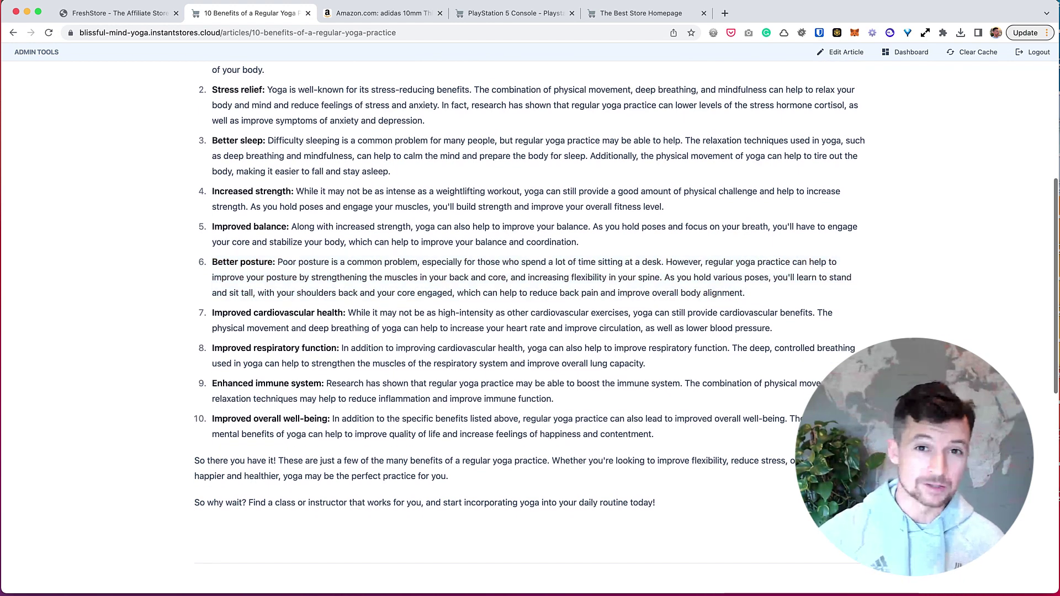
scroll(278, 199, "up", 5)
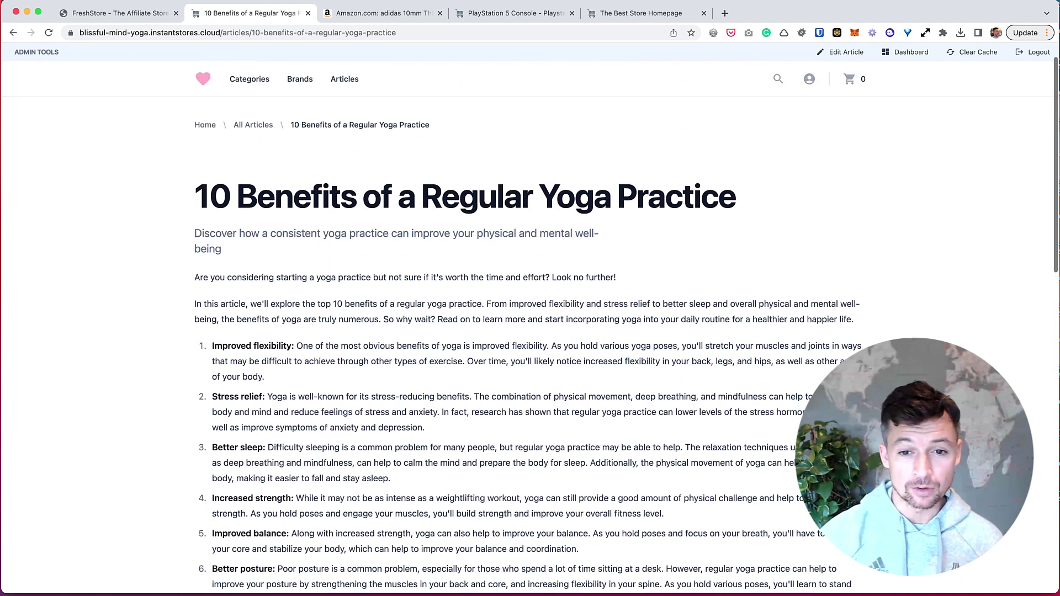
Step: Highlight parts of the article title and subtitle, then go back to the store homepage
left_click_drag(259, 198, 693, 197)
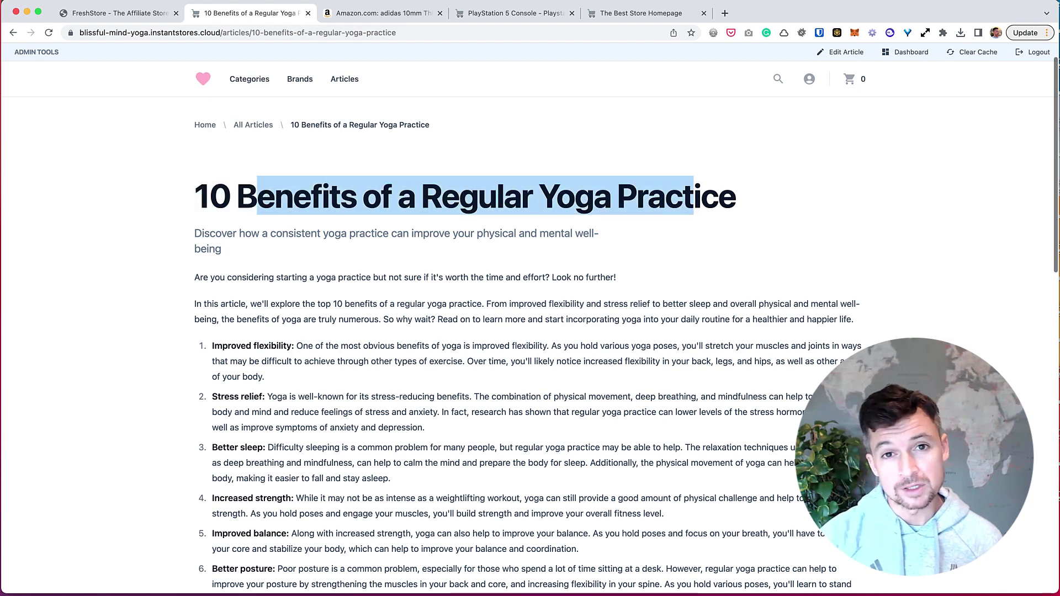
left_click(693, 197)
scroll(531, 332, "down", 1)
scroll(530, 331, "down", 4)
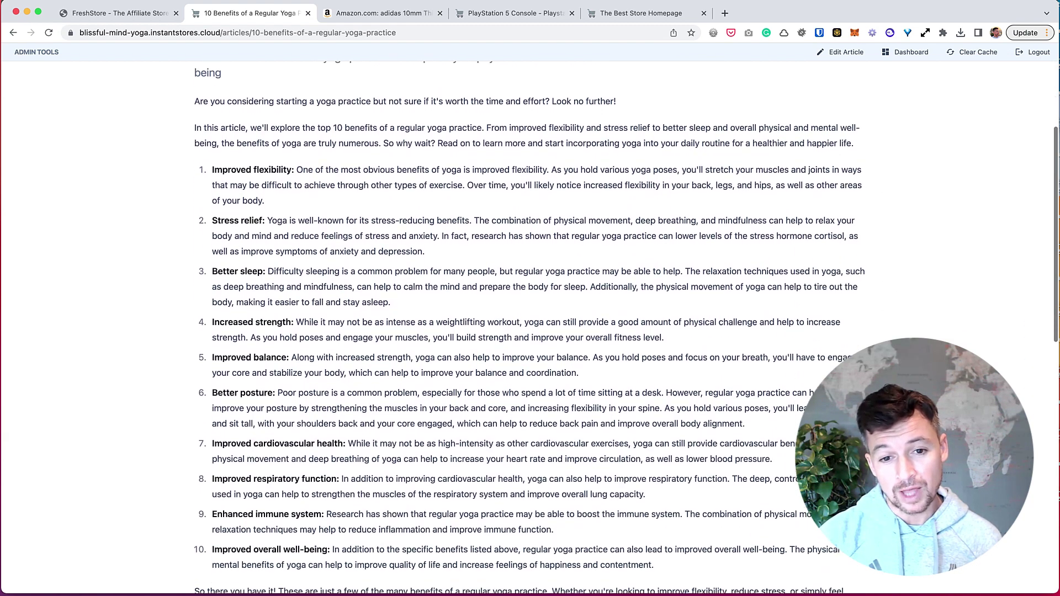
scroll(531, 332, "up", 2)
scroll(530, 332, "up", 3)
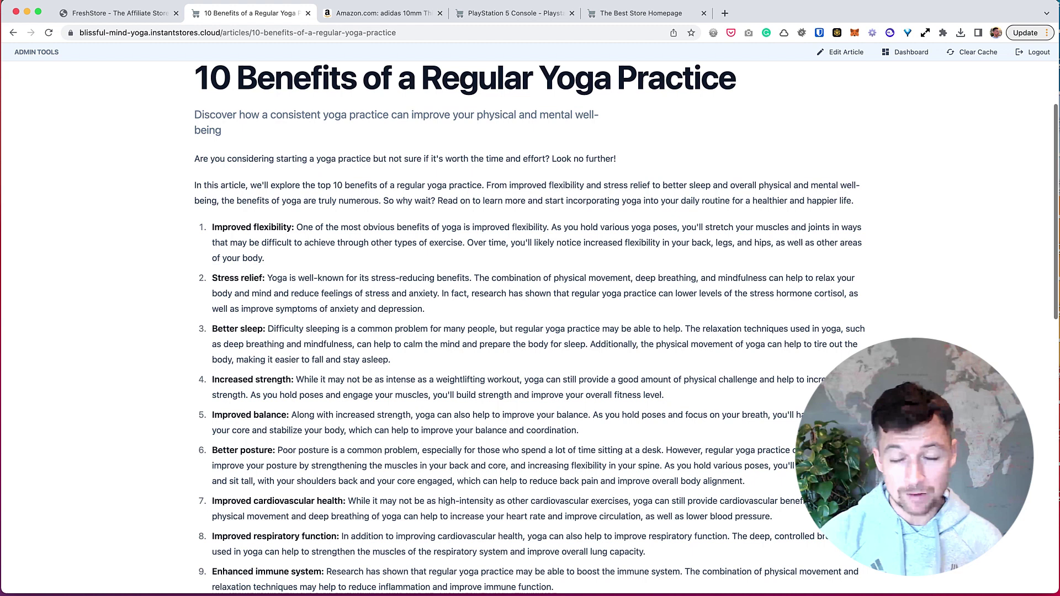
double_click(296, 220)
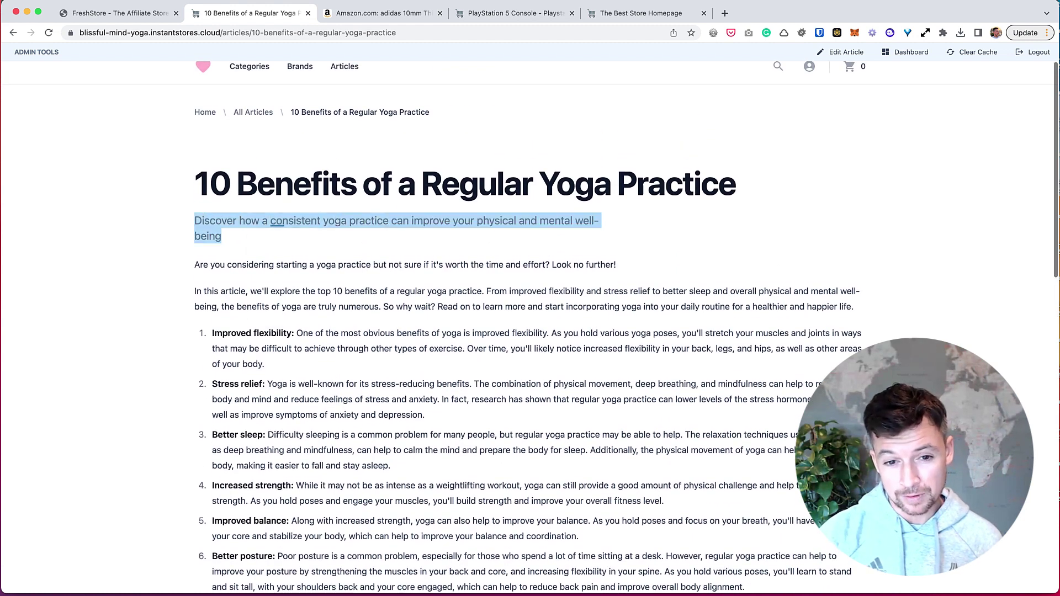
double_click(297, 185)
left_click(297, 184)
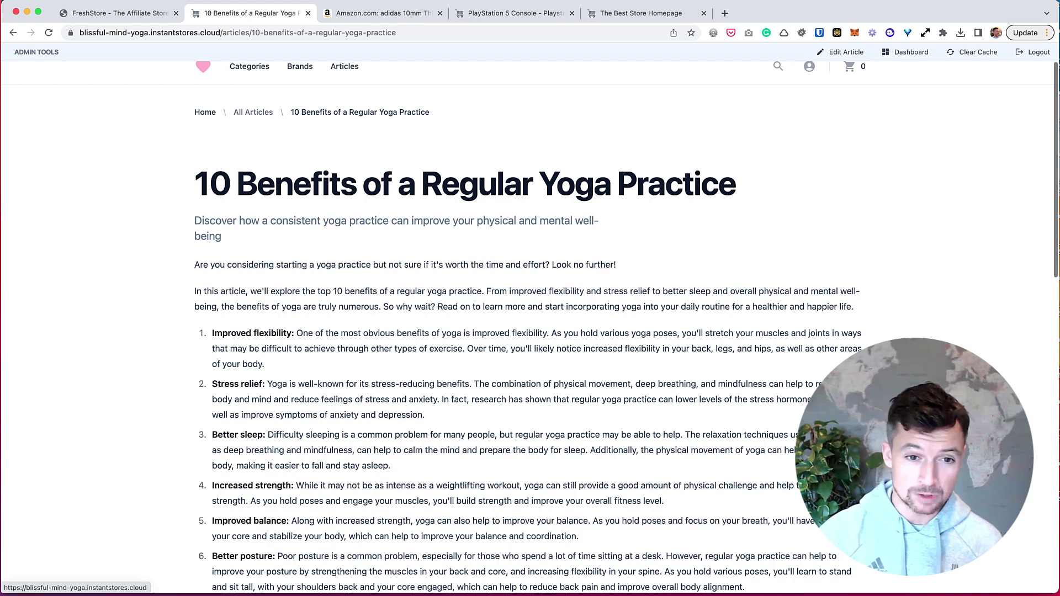
left_click(205, 112)
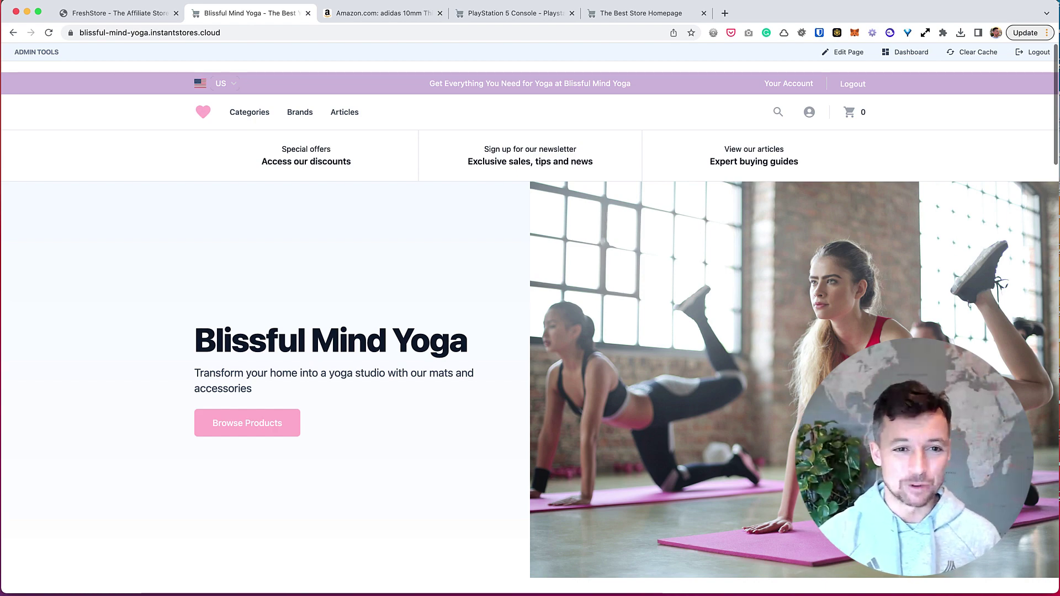
scroll(530, 331, "down", 1)
scroll(530, 332, "down", 4)
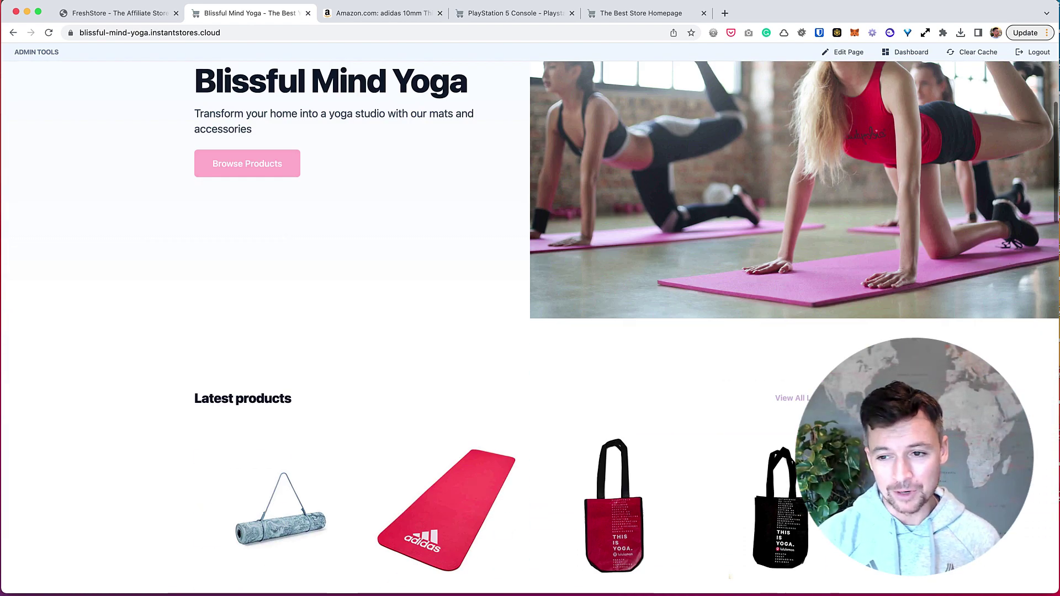
scroll(531, 331, "up", 2)
scroll(530, 332, "up", 3)
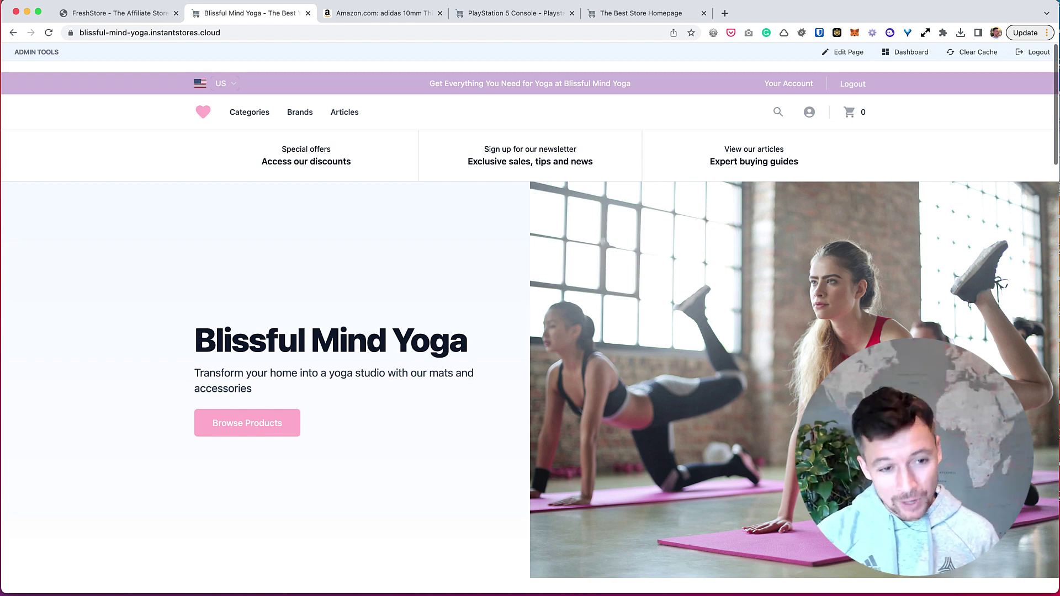
scroll(531, 332, "down", 1)
scroll(531, 331, "down", 5)
scroll(530, 332, "down", 2)
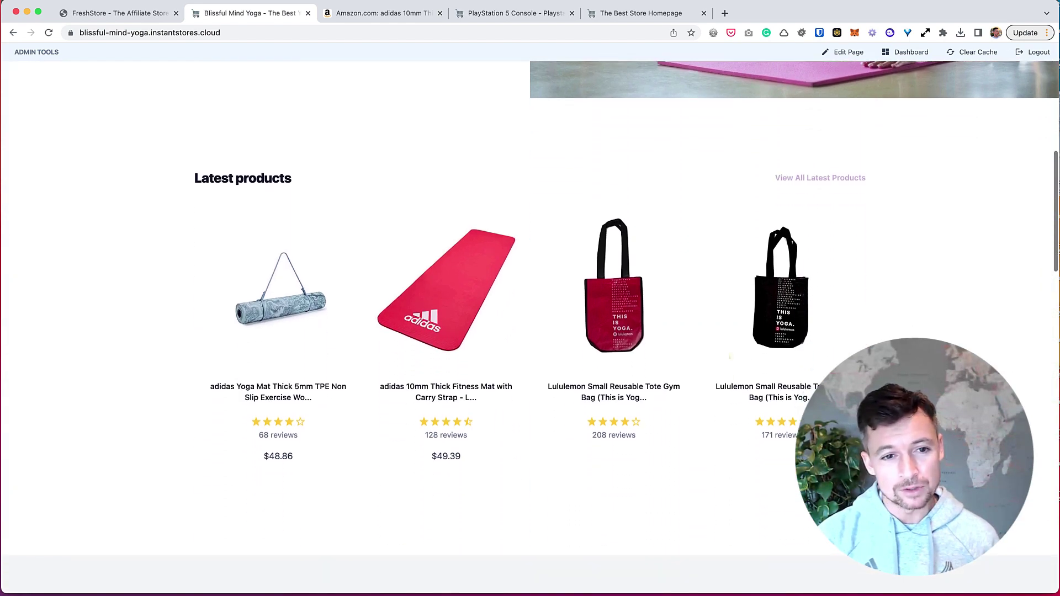
scroll(447, 249, "down", 2)
scroll(448, 166, "down", 1)
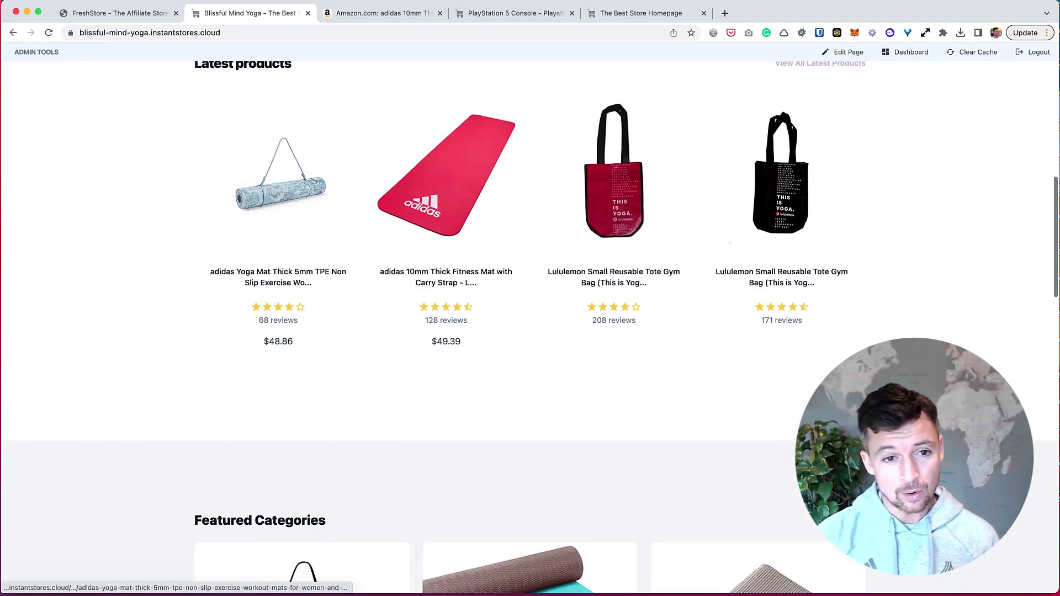
scroll(282, 166, "up", 10)
Step: Switch the store country from US to GB and open the adidas 10mm Thick Fitness Mat page (£40.60)
left_click(203, 83)
key("Up")
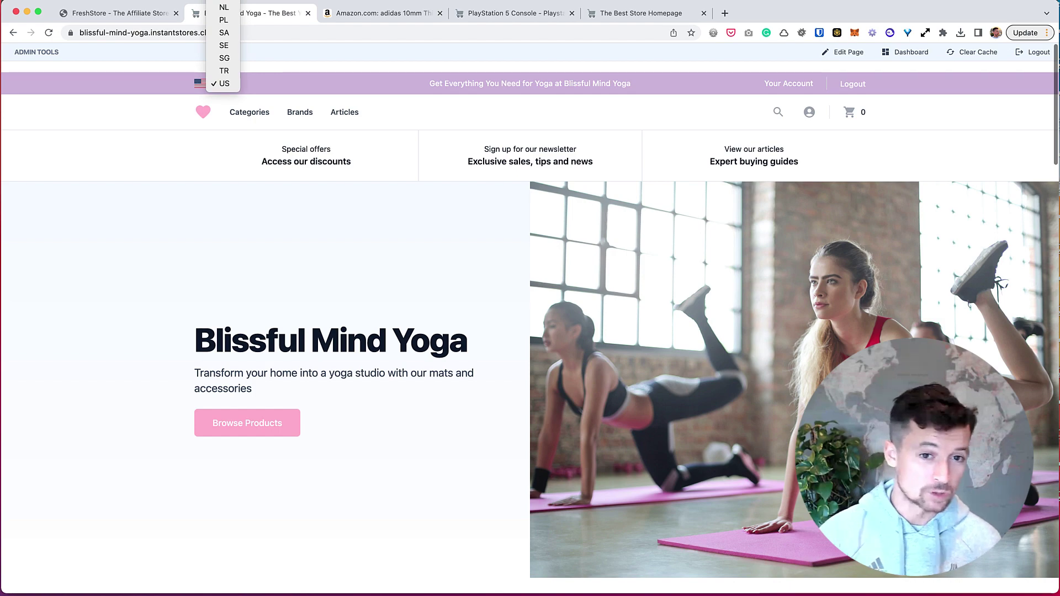
key("Escape")
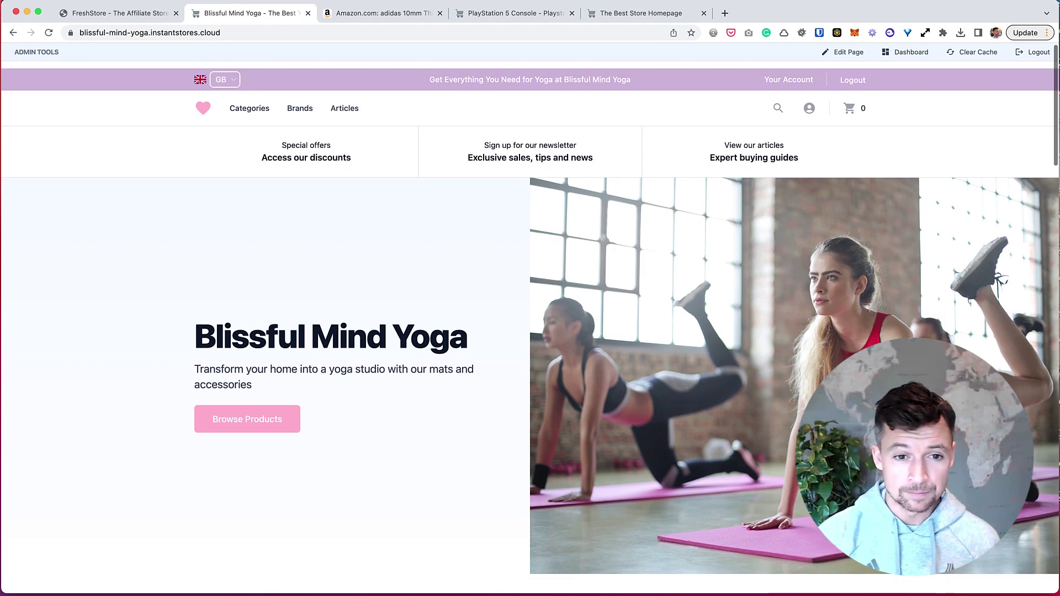
scroll(530, 331, "down", 3)
scroll(531, 332, "down", 5)
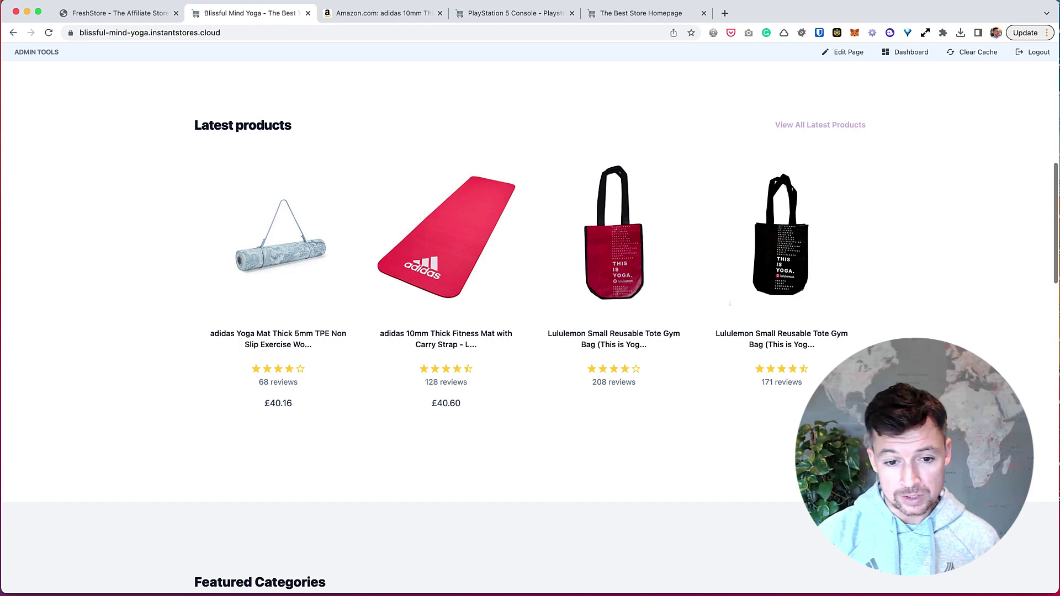
scroll(282, 240, "up", 10)
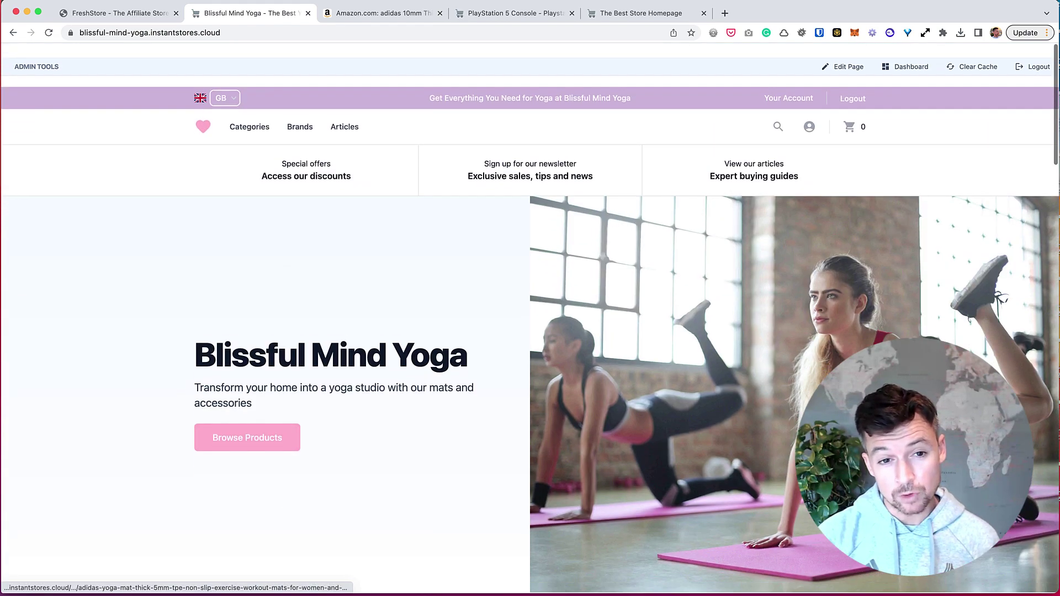
scroll(448, 514, "down", 15)
scroll(448, 513, "up", 2)
scroll(448, 514, "up", 10)
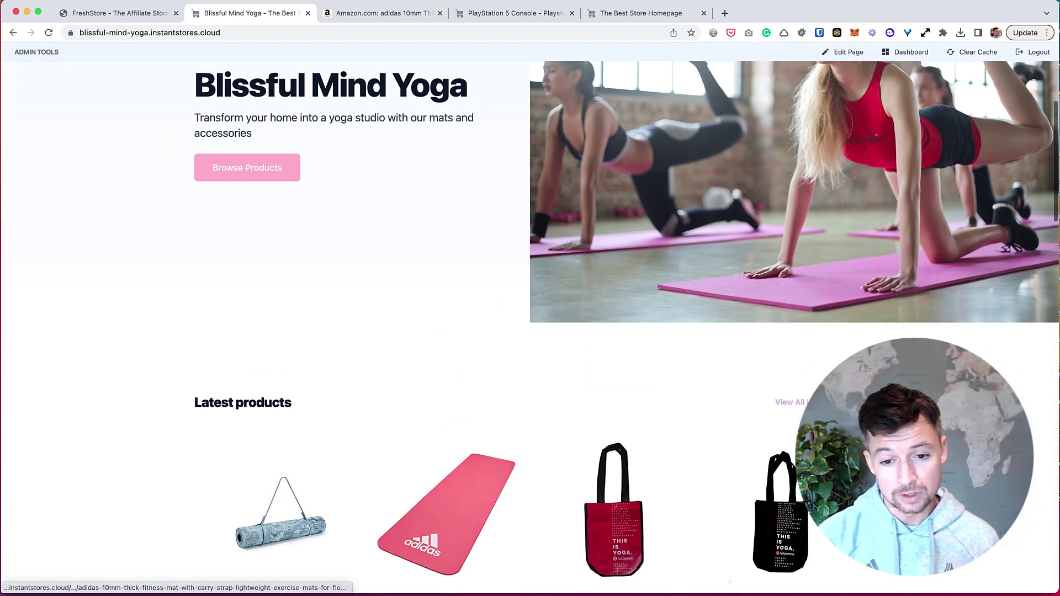
left_click(445, 513)
scroll(446, 514, "down", 3)
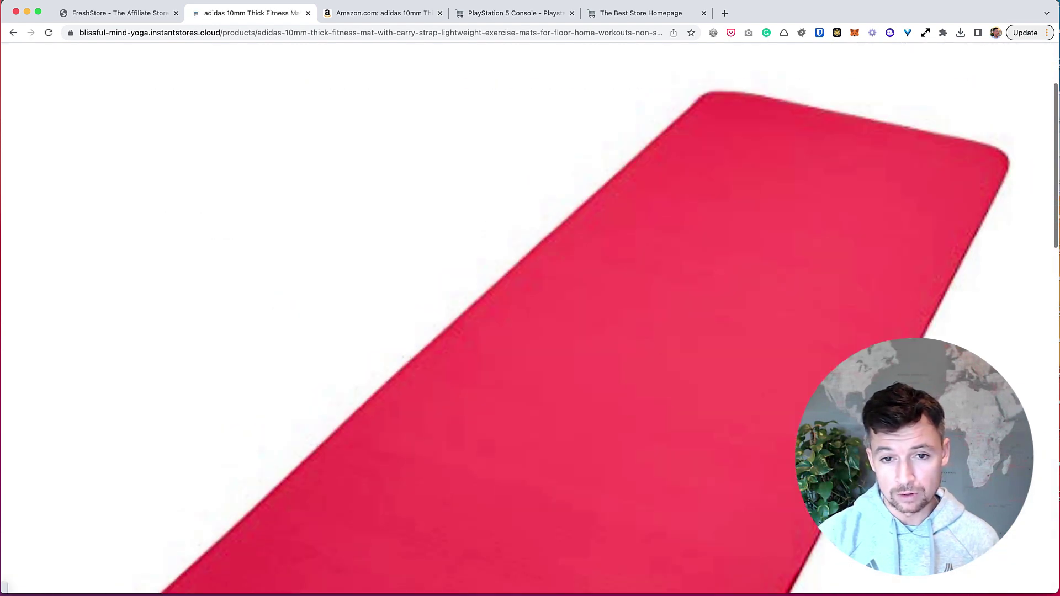
scroll(530, 332, "up", 2)
scroll(530, 332, "down", 3)
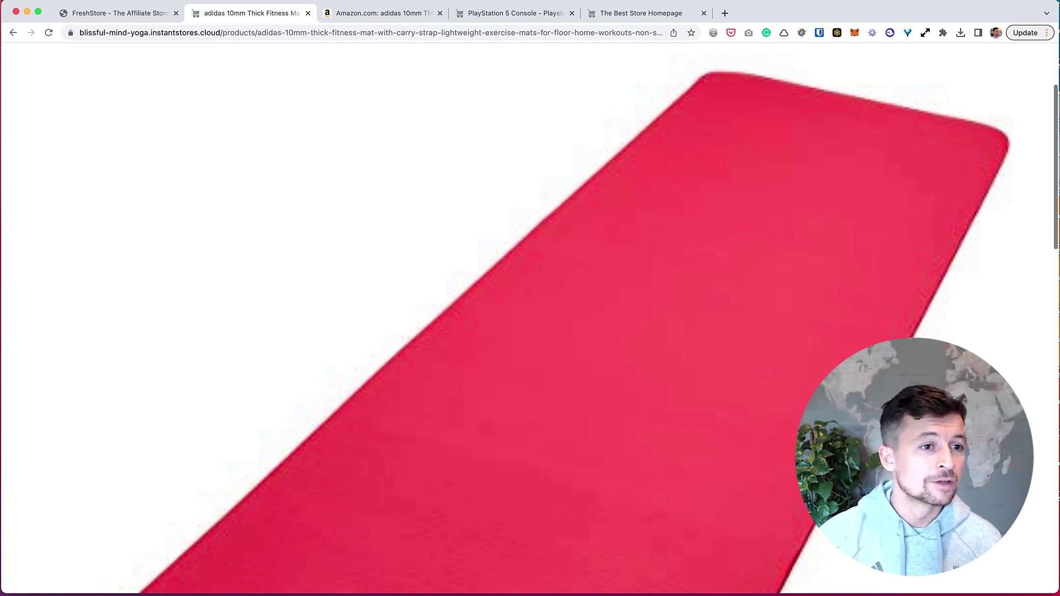
scroll(531, 331, "down", 3)
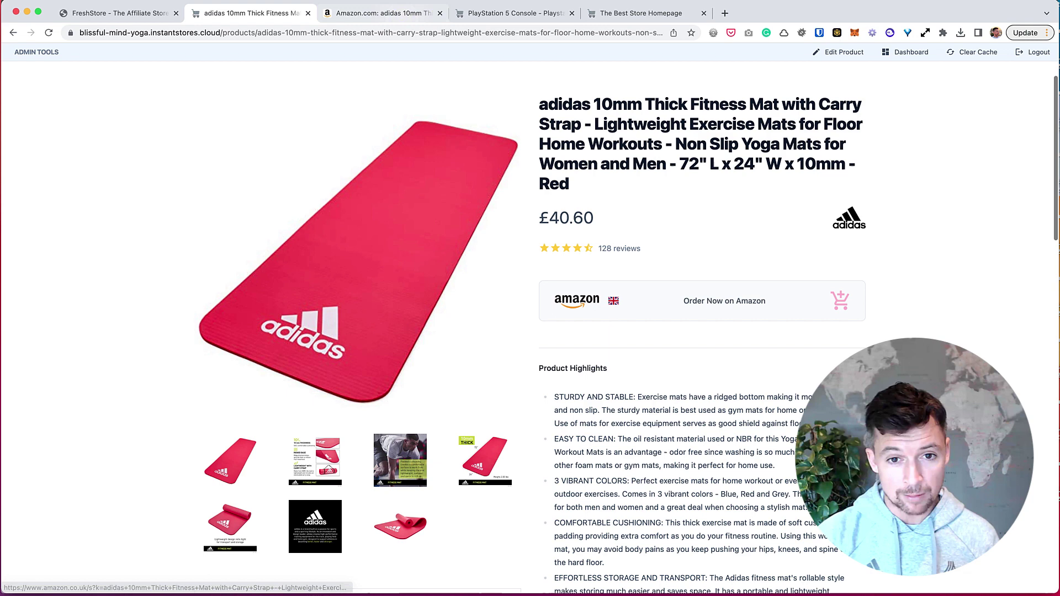
Step: Compare with the Amazon.com tab, follow Order Now to the amazon.co.uk results, then return to the £40.60 page
left_click(382, 12)
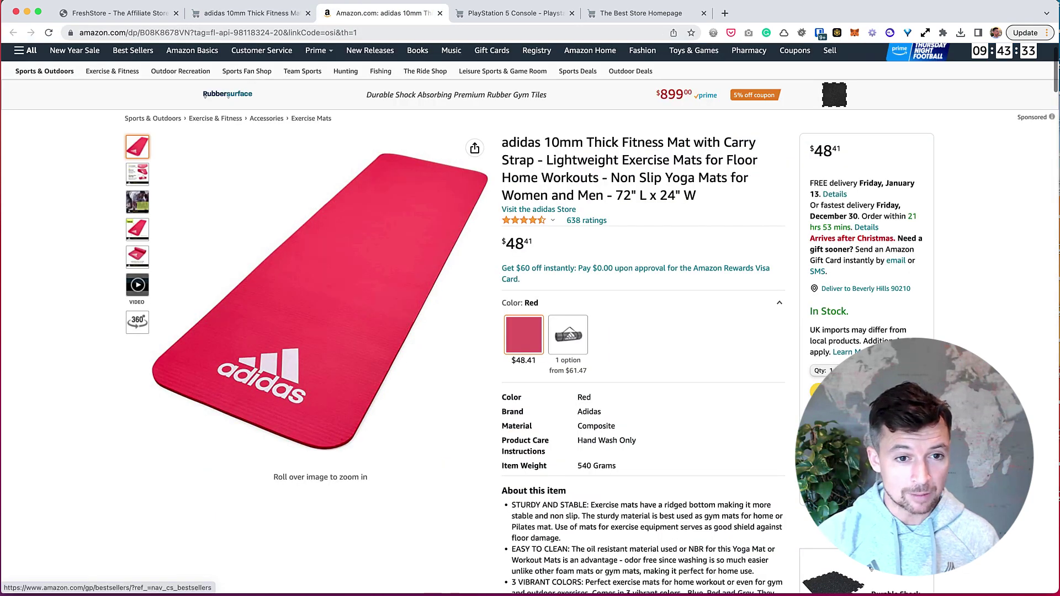
left_click(249, 13)
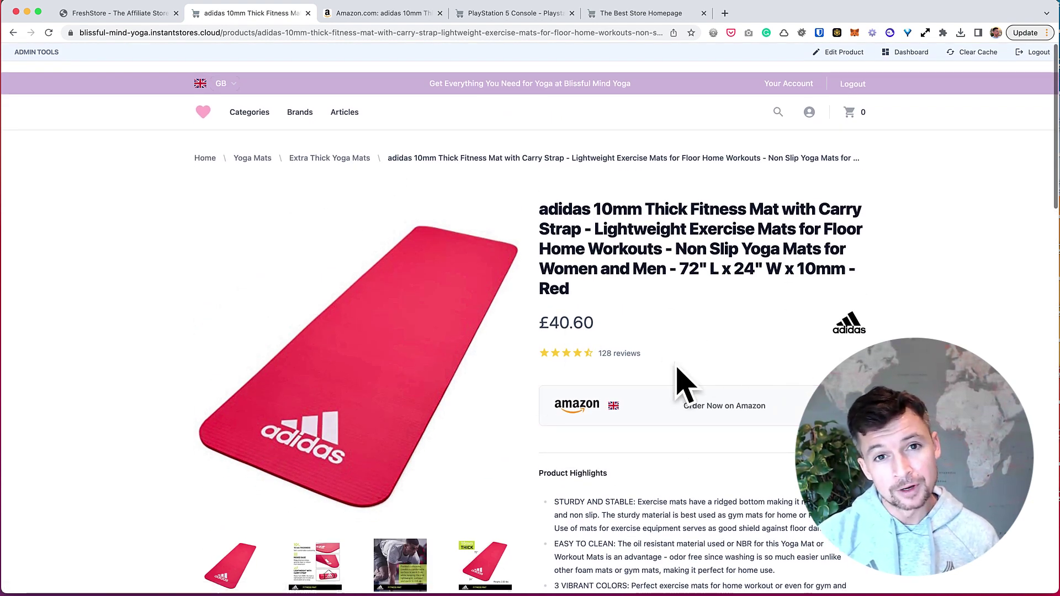
left_click(724, 407)
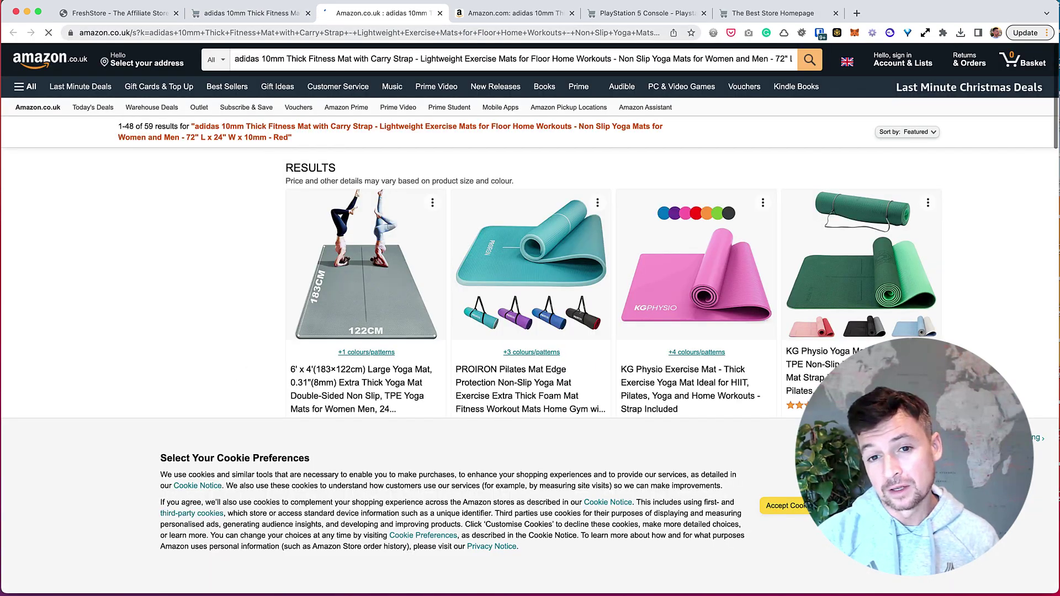
scroll(531, 249, "down", 2)
scroll(531, 233, "down", 3)
scroll(530, 232, "down", 2)
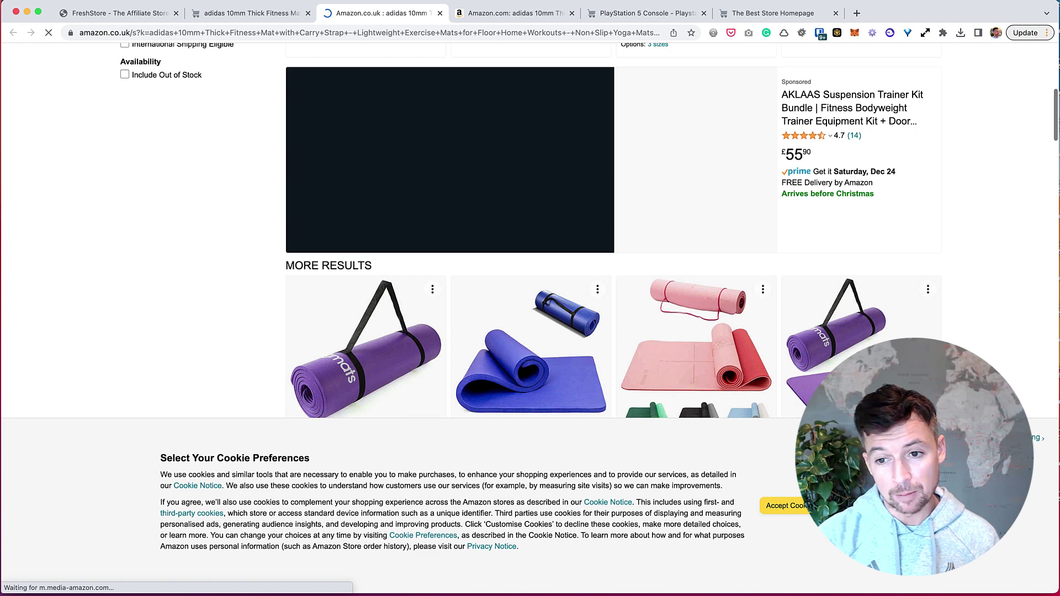
scroll(531, 232, "down", 2)
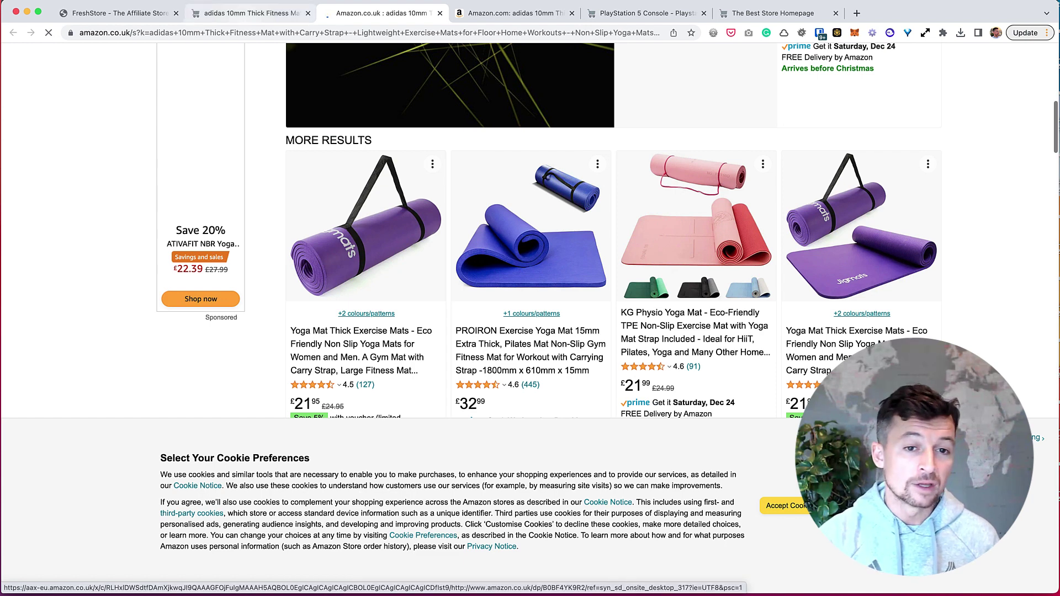
left_click(252, 13)
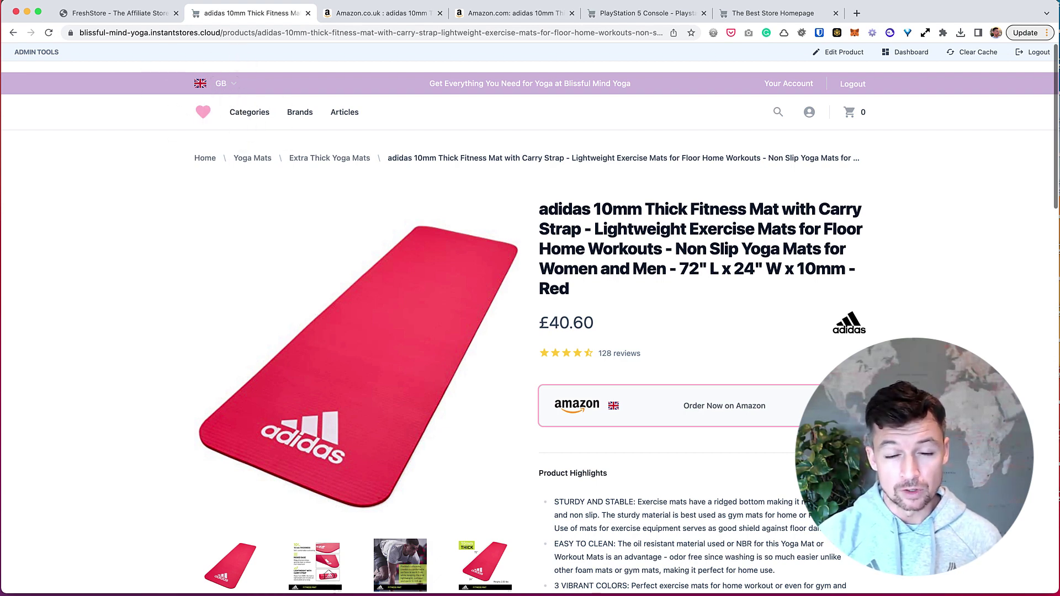
left_click(221, 83)
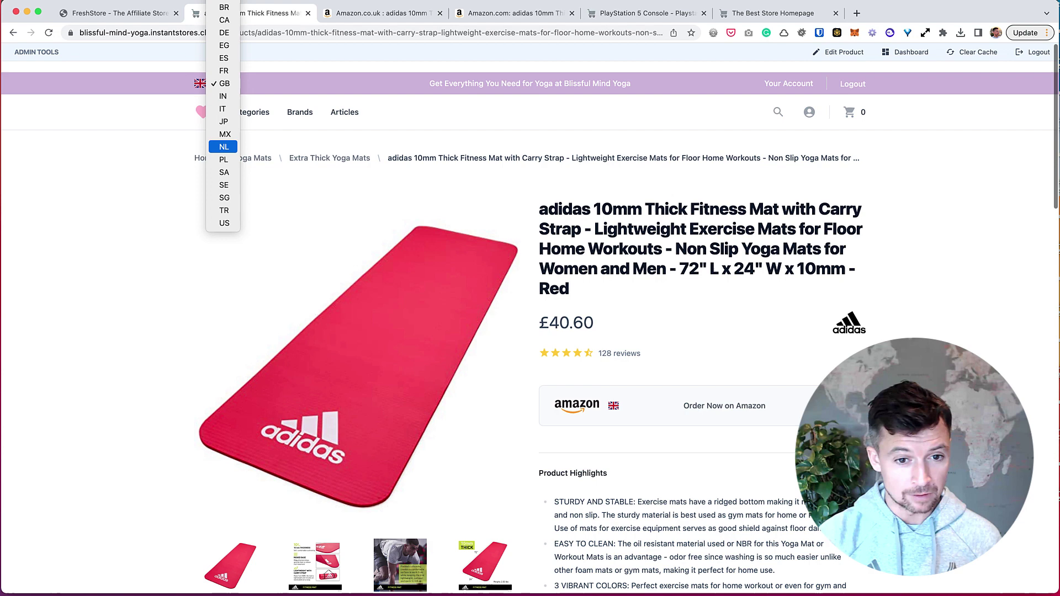
left_click(224, 147)
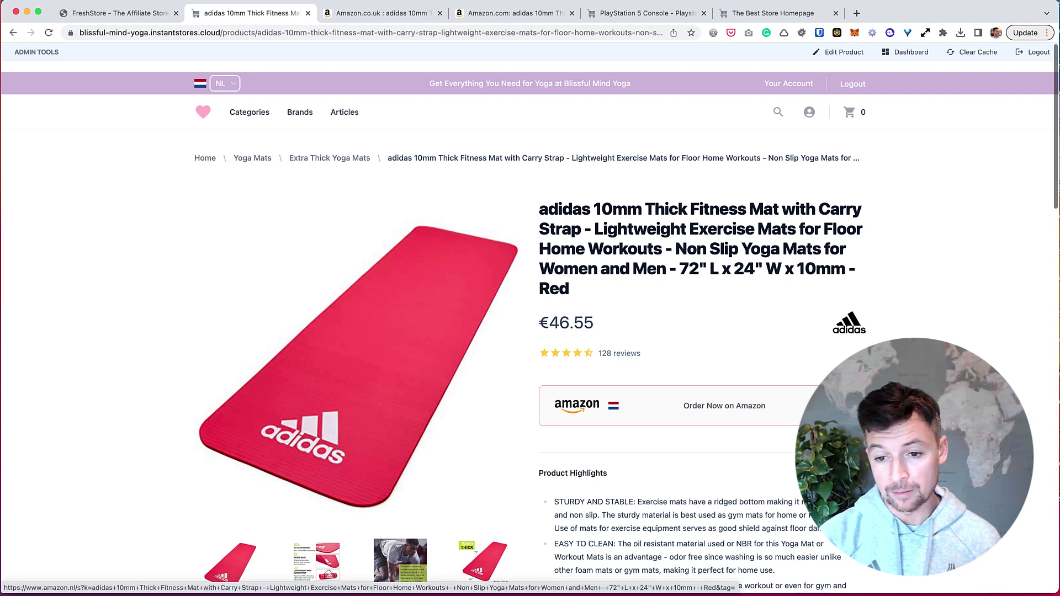
left_click(223, 82)
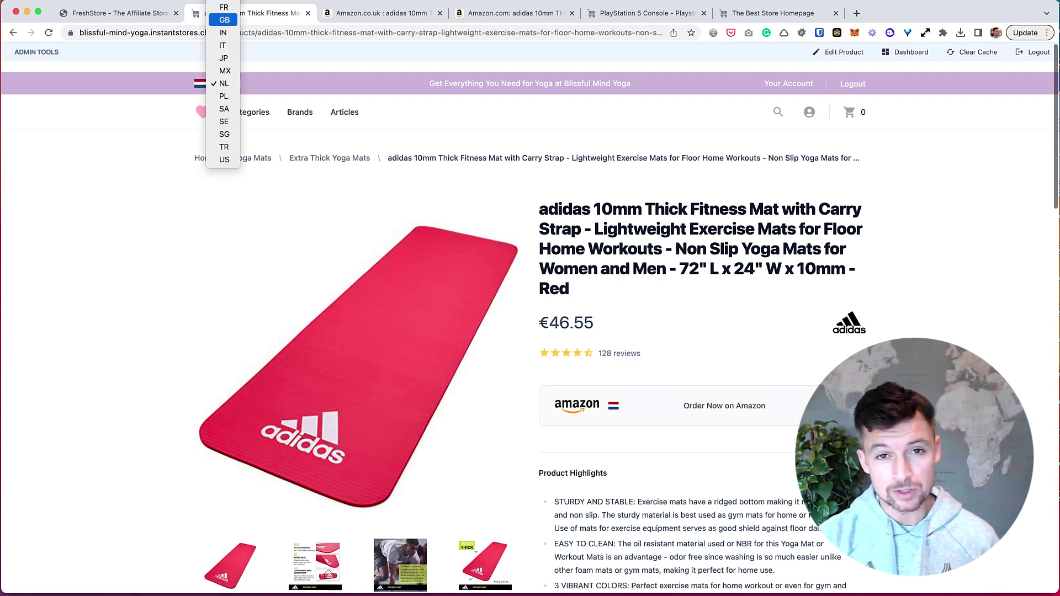
left_click(223, 19)
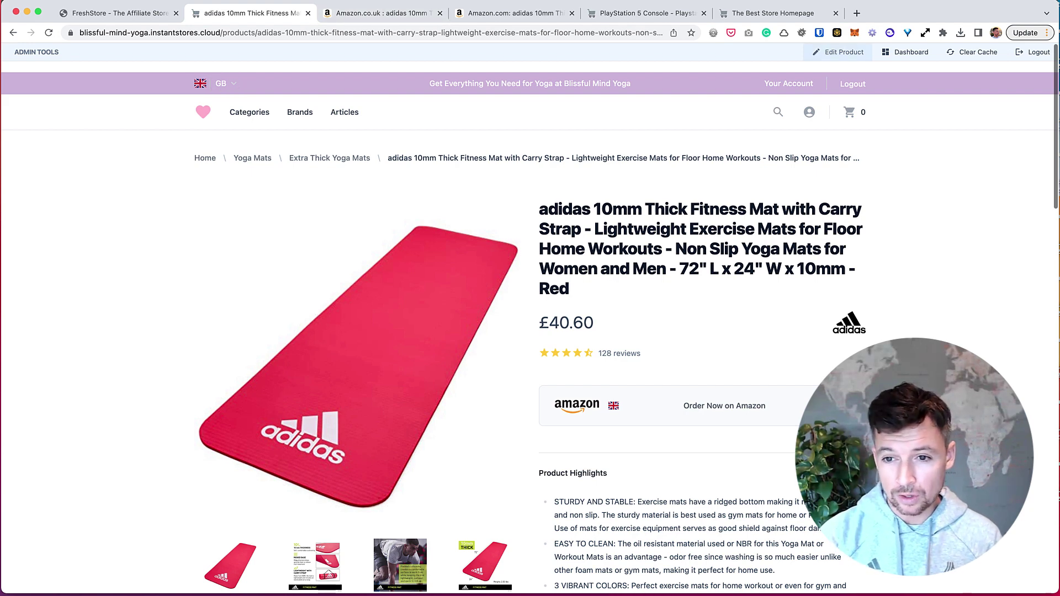
Step: Open the adidas 10mm Thick Fitness Mat's admin edit page via Edit Product in the admin bar
left_click(839, 51)
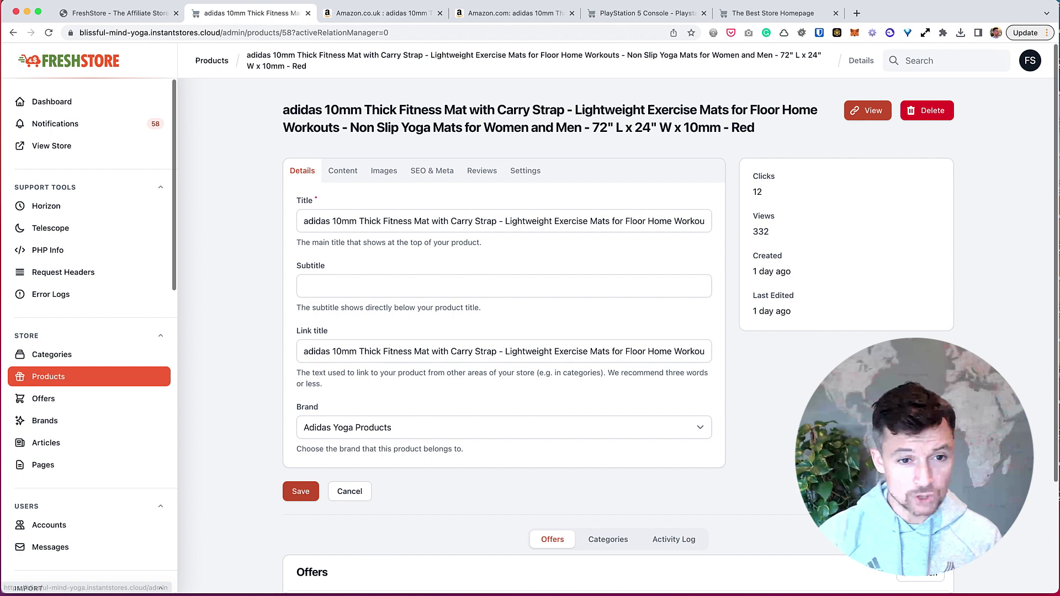
scroll(530, 332, "down", 1)
scroll(531, 332, "down", 3)
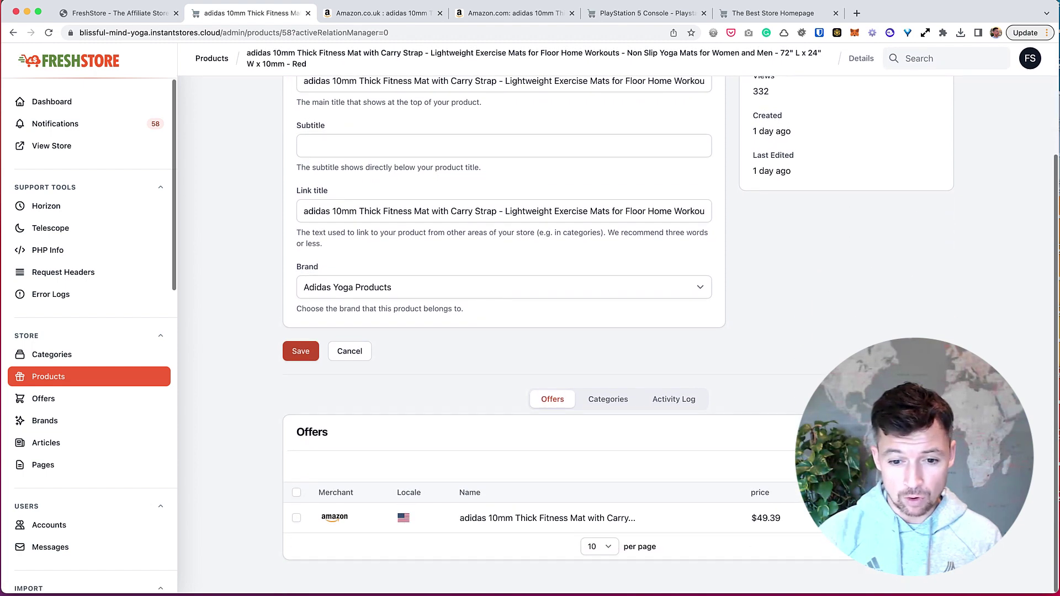
scroll(530, 332, "up", 5)
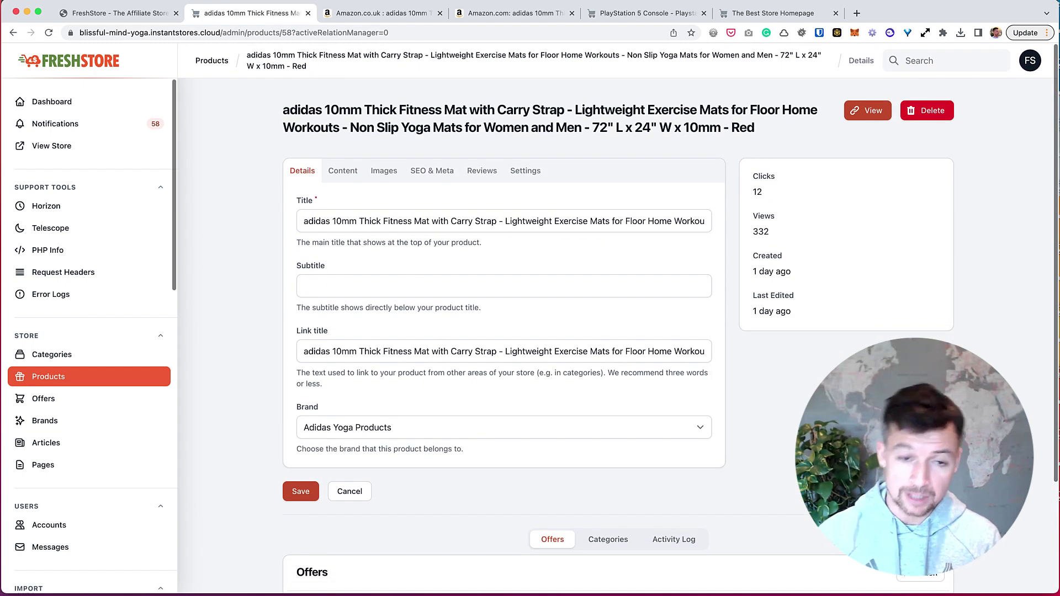
Step: Cut the product title down to 'adidas 10mm Thick Fitness Mat with Carry Strap'
left_click(409, 221)
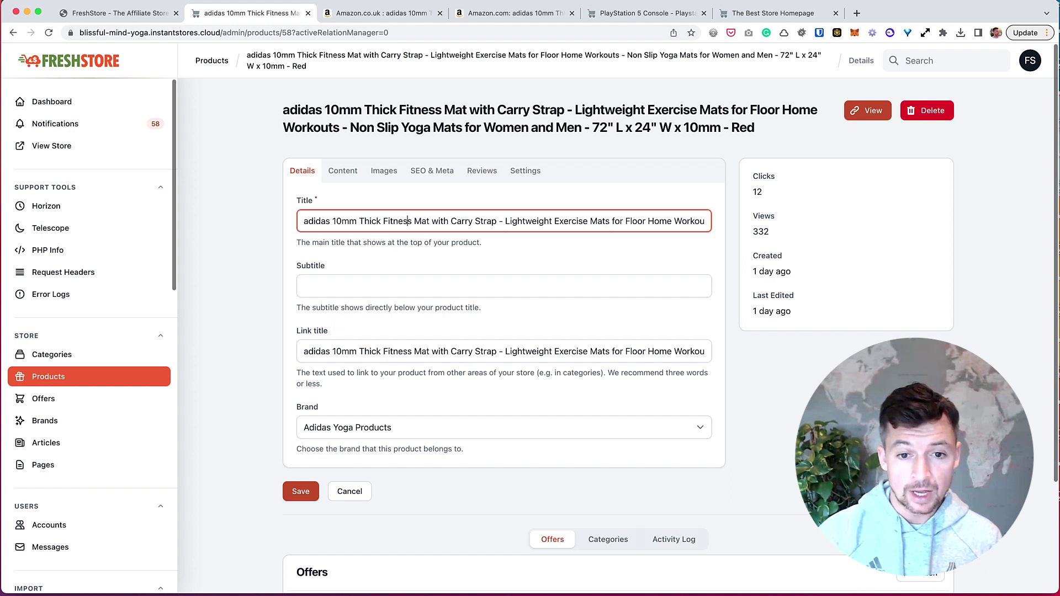
key("super+Right")
key("super+shift+Left")
key("alt+shift+Right")
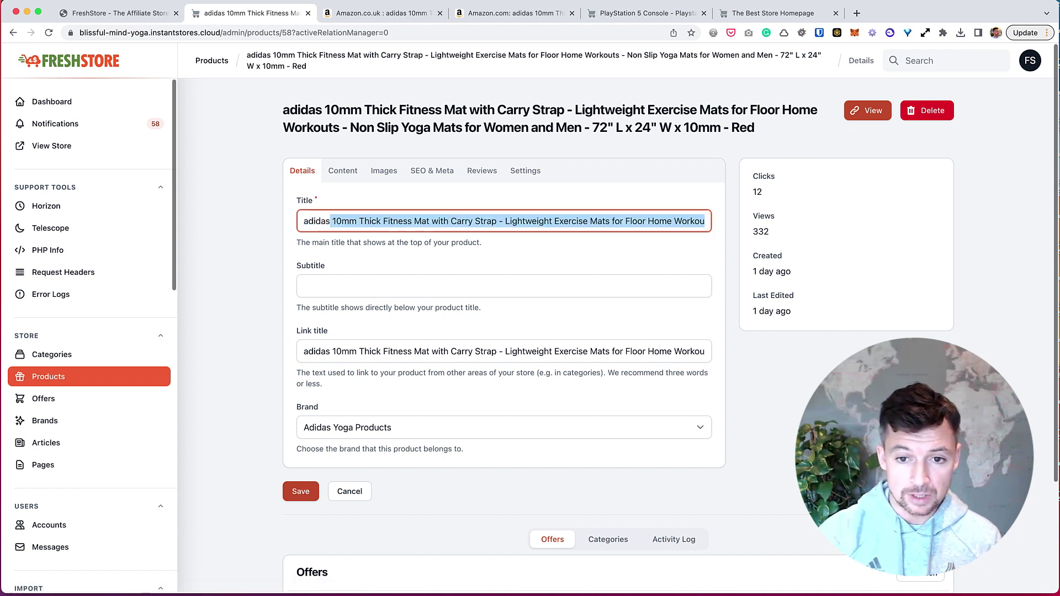
key("alt+shift+Right")
key("alt+shift+Right")
key("alt+shift+Right")
key("alt+shift+Right")
key("alt+shift+Right")
key("alt+shift+Right")
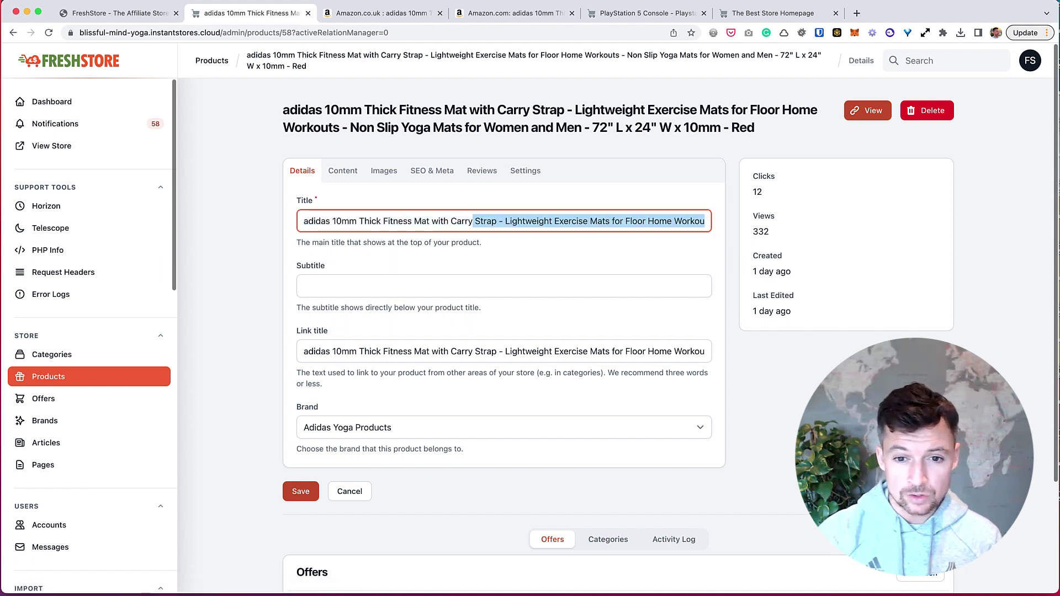
key("super+Right")
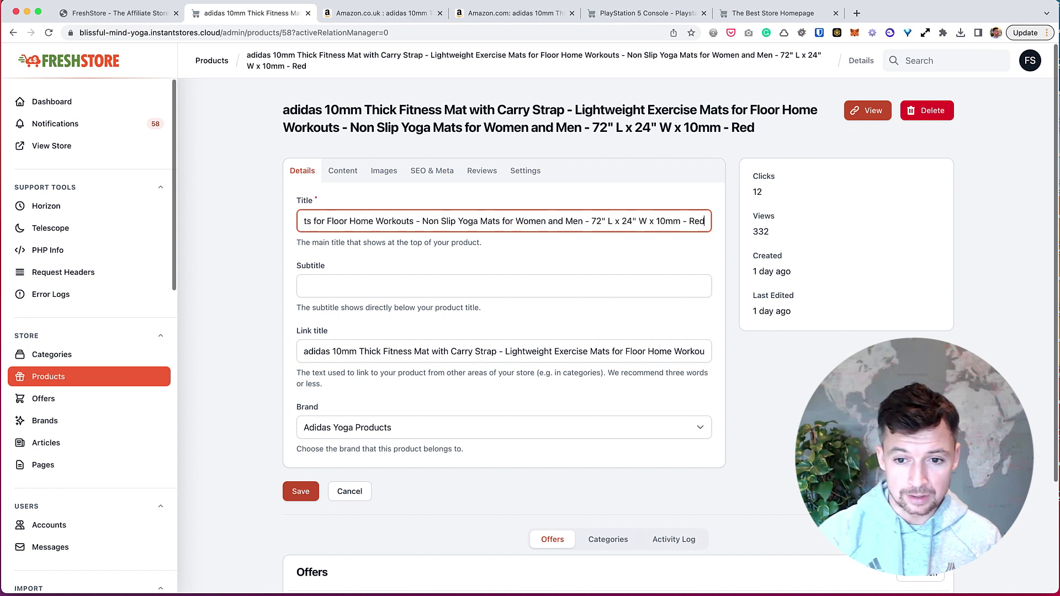
key("super+shift+Left")
key("alt+shift+Right")
key("alt+shift+Right")
key("alt+shift+Right")
key("alt+shift+Right")
key("alt+shift+Right")
key("alt+shift+Right")
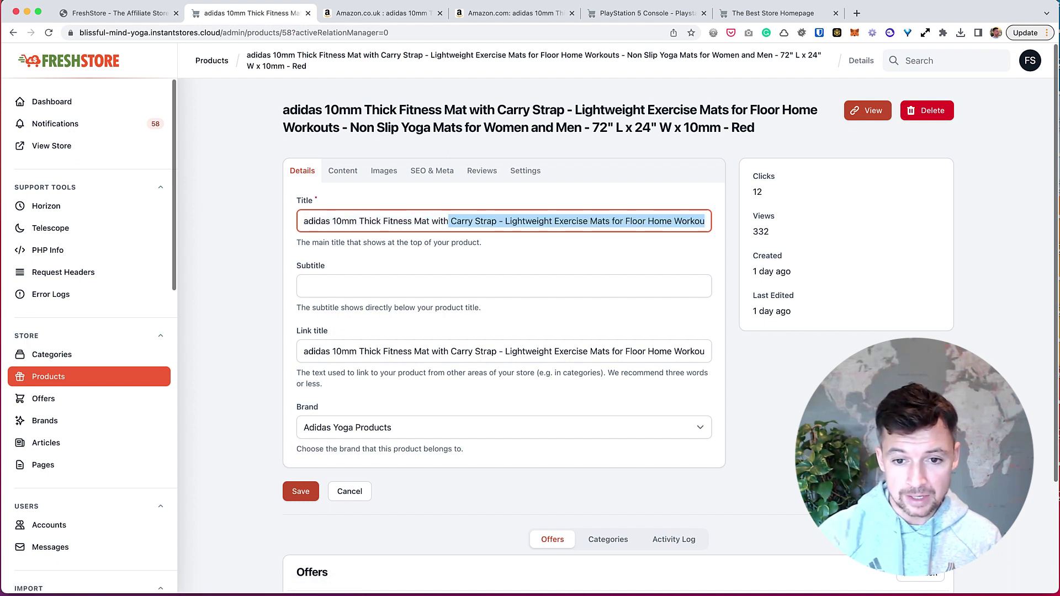
key("alt+shift+Right")
key("alt+shift+Right")
key("BackSpace")
Step: Trim the link title to 'adidas 10mm Thick Fitness Mat with Carry Strap' as well
key("Tab")
key("Tab")
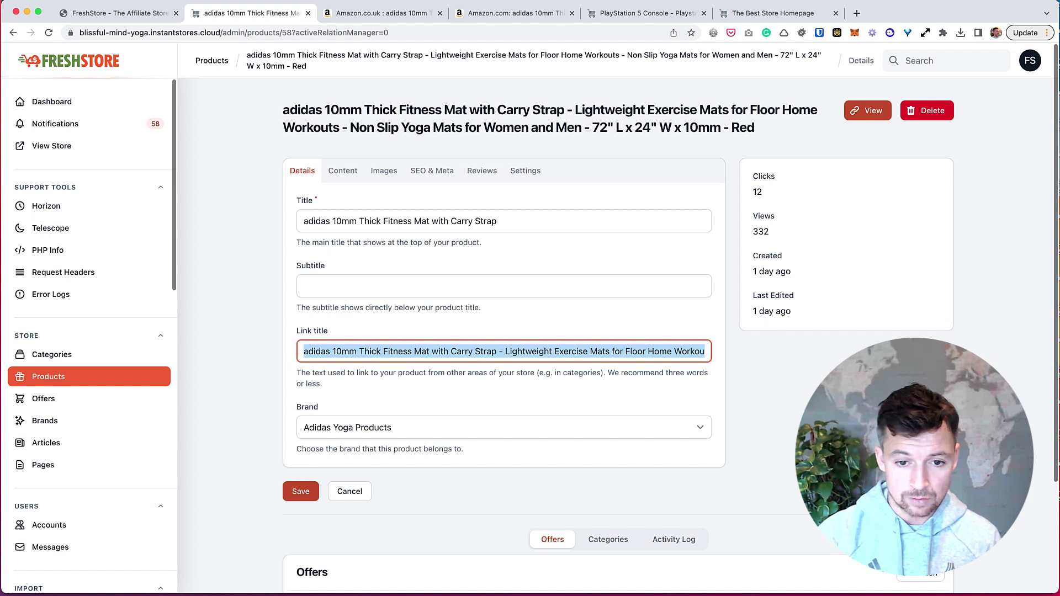
key("Left")
key("alt+Right")
key("alt+Right")
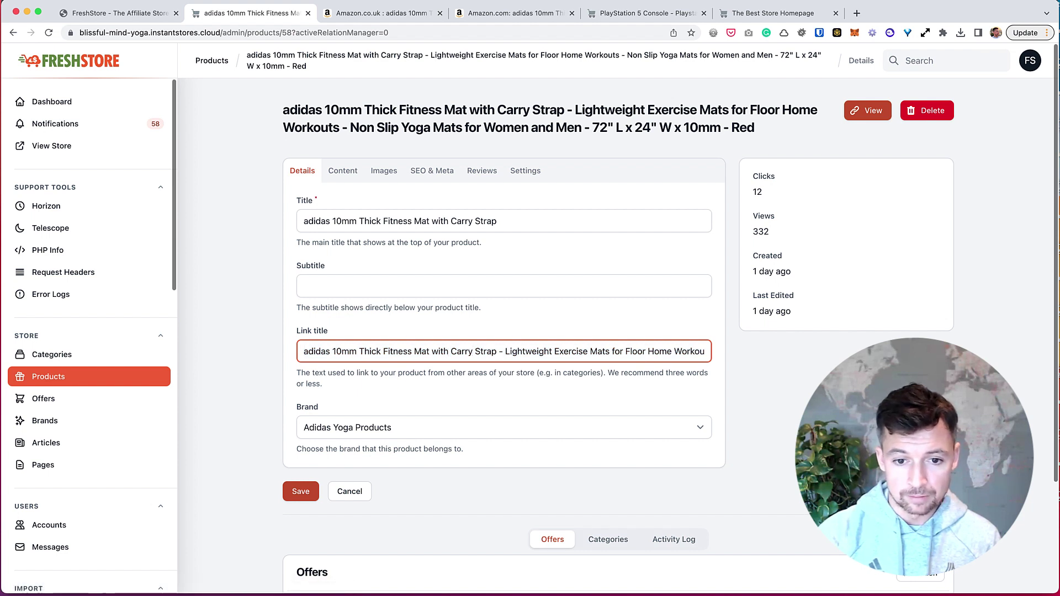
key("super+shift+Right")
key("BackSpace")
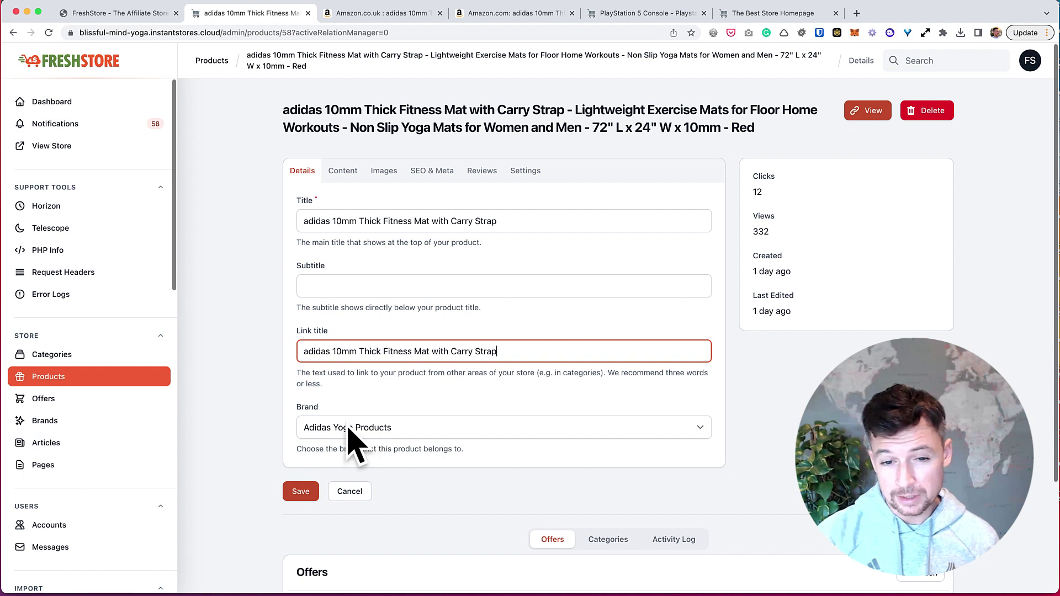
Step: Preview the mat's storefront page from the Content tab, then review its SEO & Meta fields
left_click(341, 170)
key("Tab")
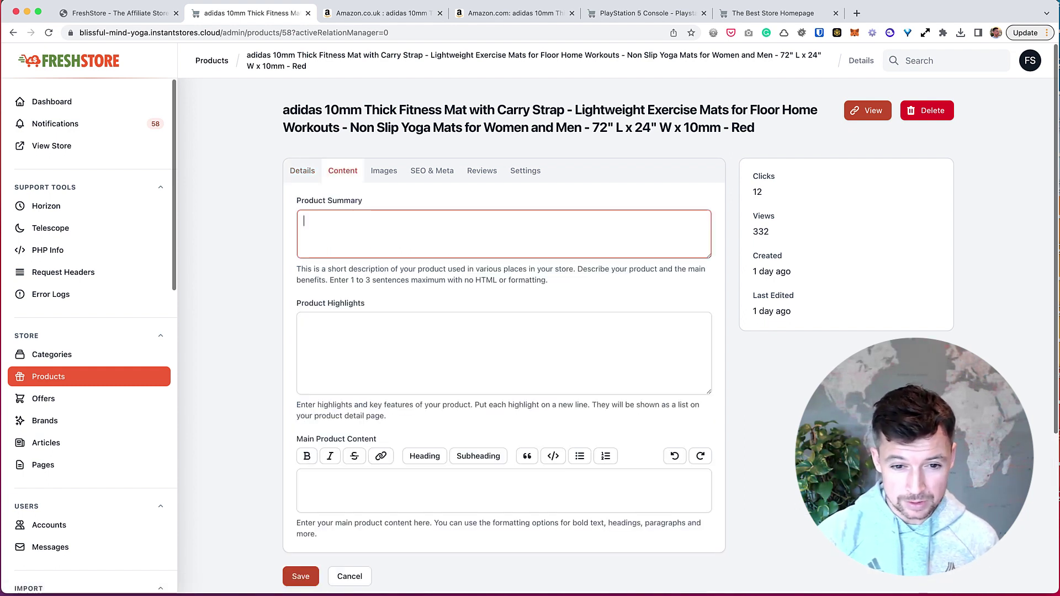
key("Tab")
key("Tab")
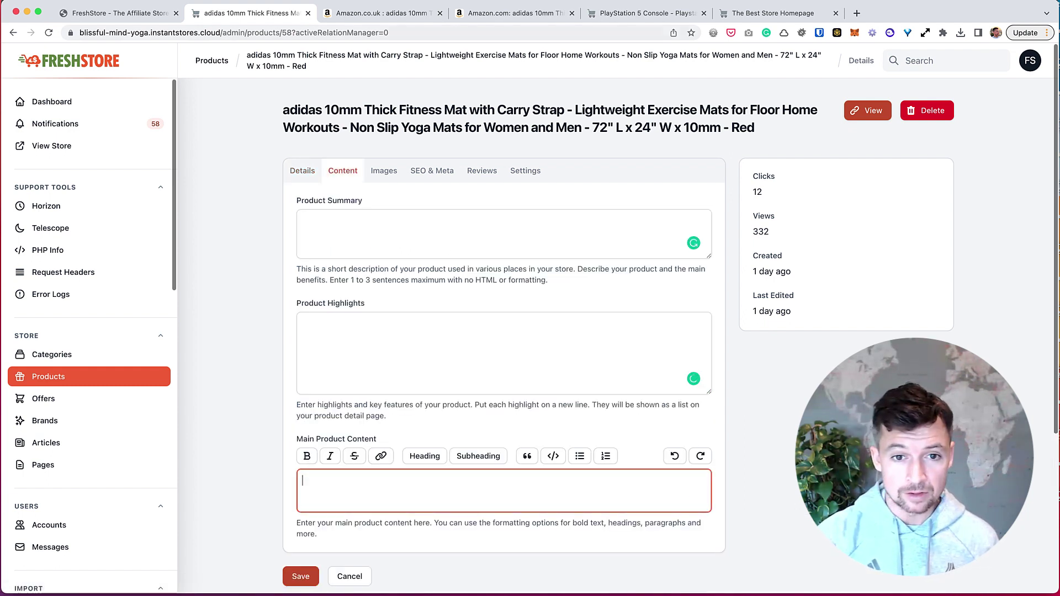
key("Tab")
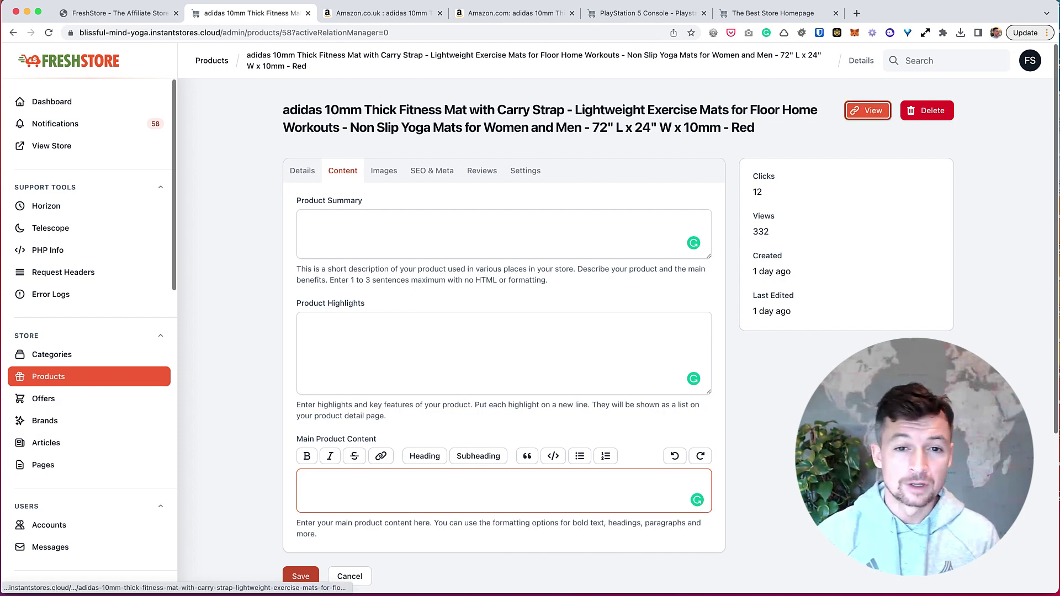
key("Return")
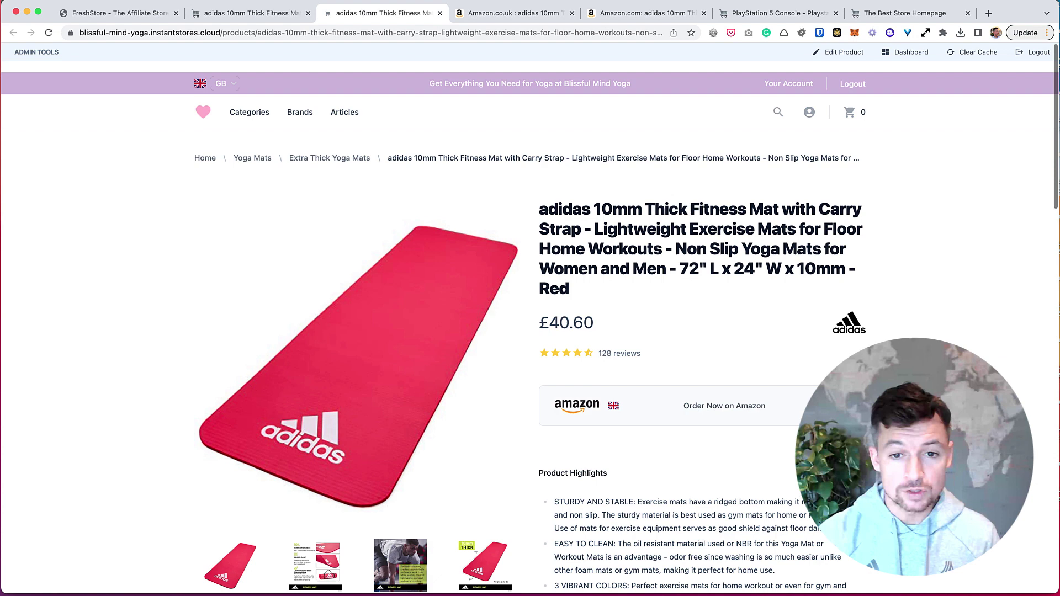
key("ctrl+shift+Tab")
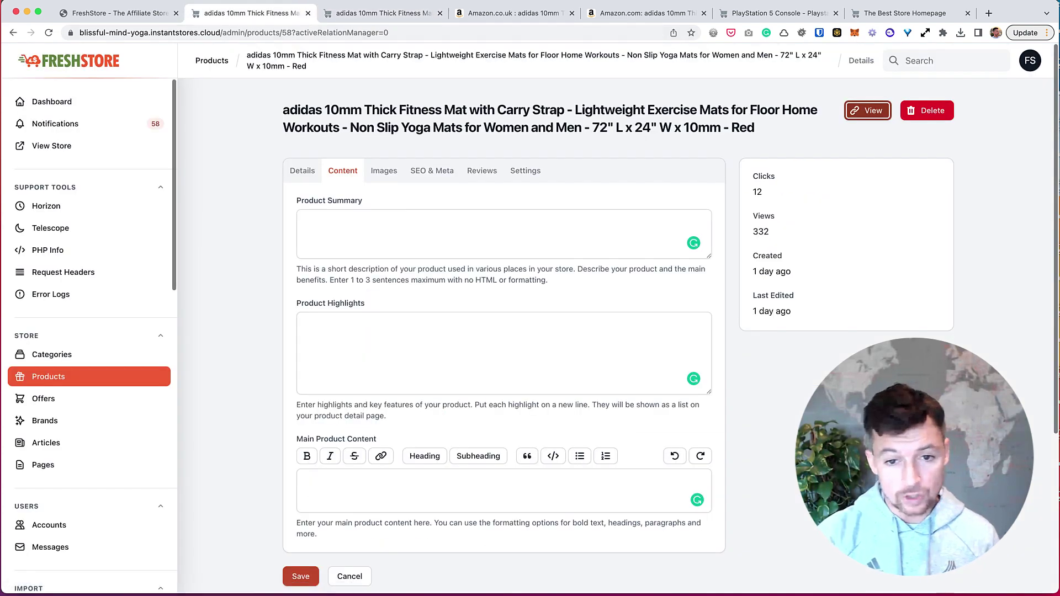
left_click(431, 170)
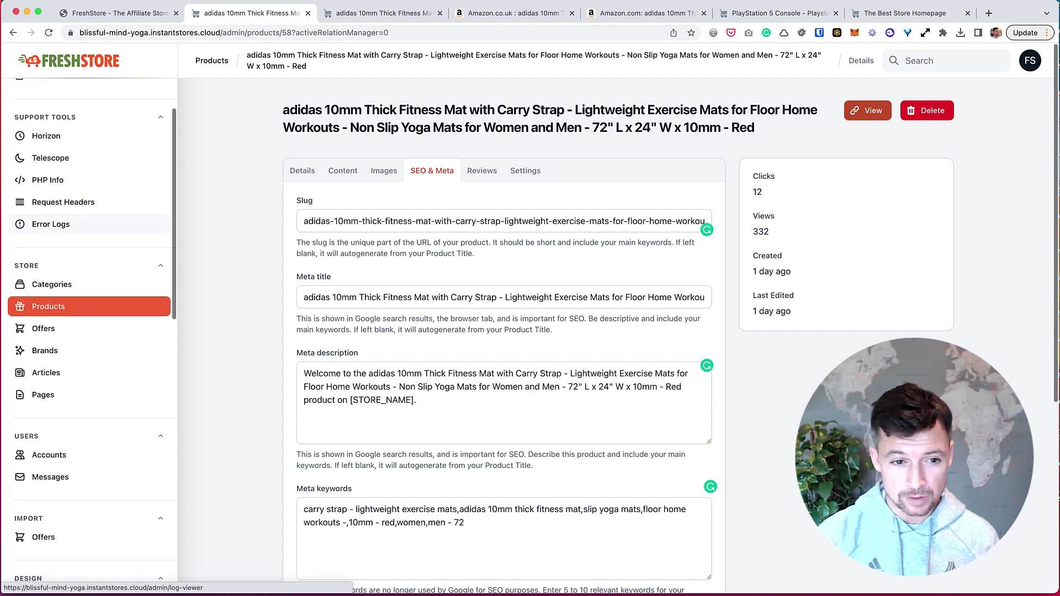
scroll(50, 273, "down", 1)
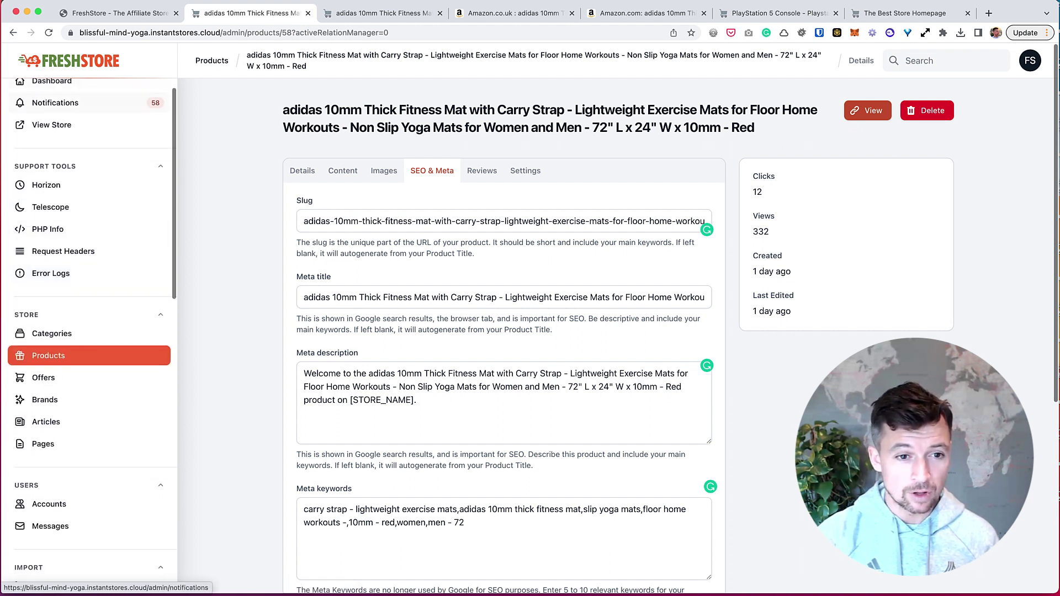
scroll(50, 273, "up", 1)
scroll(50, 274, "down", 3)
scroll(49, 249, "down", 2)
scroll(49, 191, "down", 2)
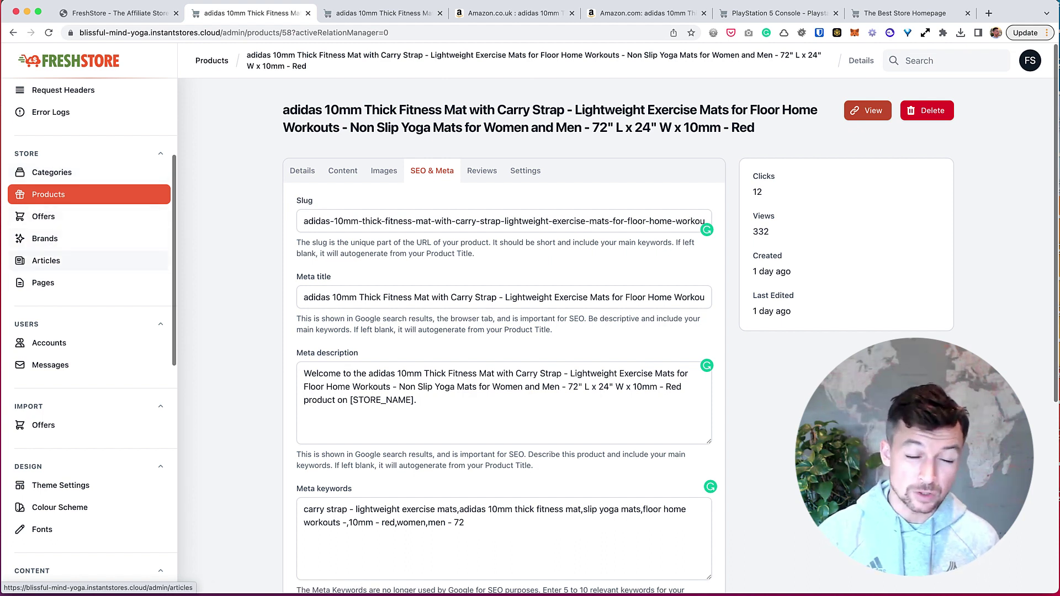
scroll(50, 240, "down", 2)
scroll(50, 249, "down", 2)
scroll(51, 290, "down", 2)
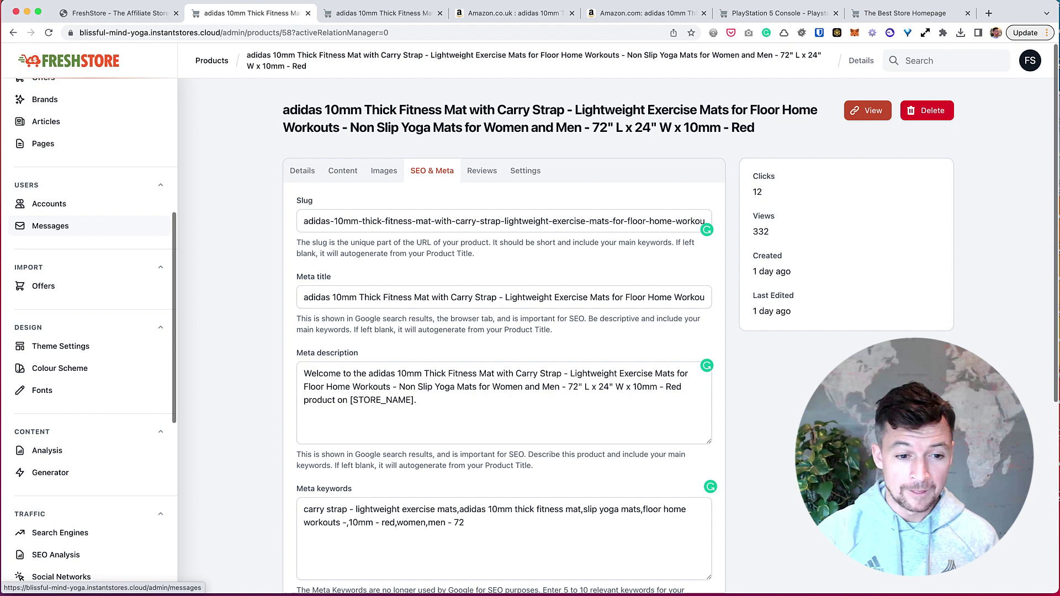
scroll(50, 349, "down", 3)
scroll(58, 321, "down", 2)
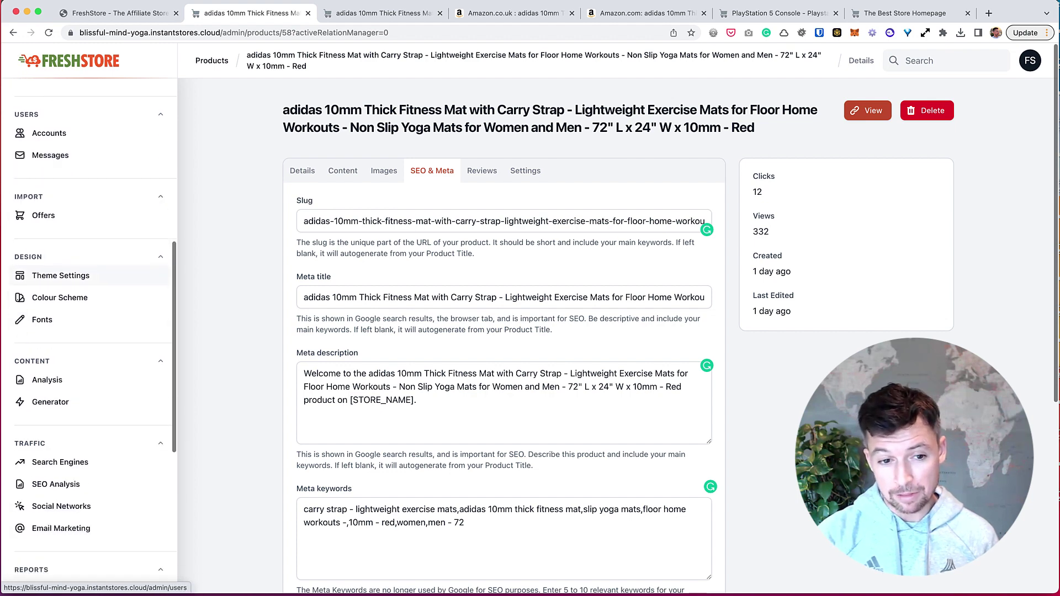
scroll(58, 273, "down", 2)
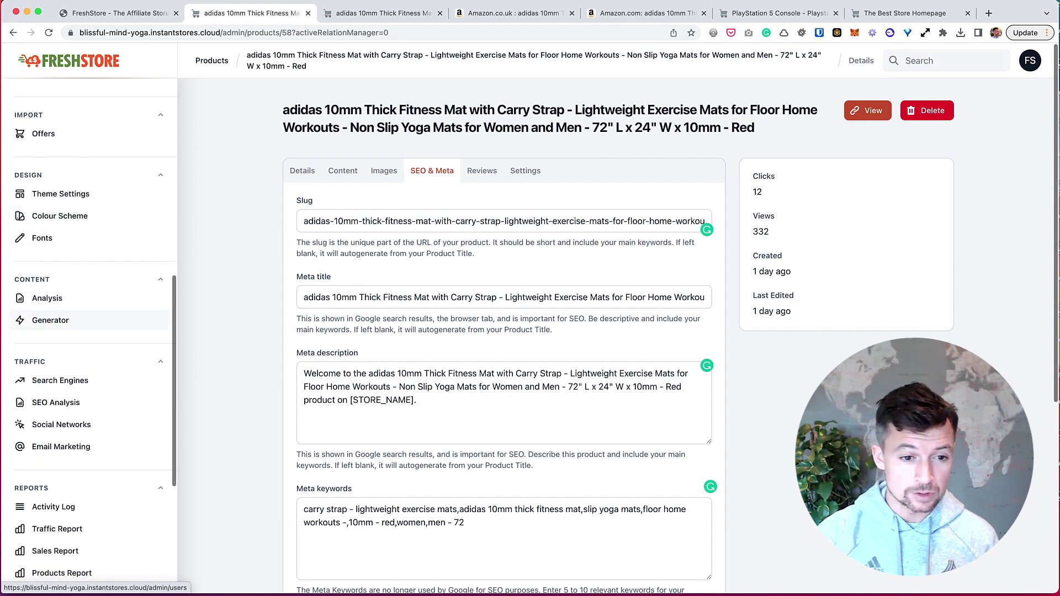
scroll(59, 368, "down", 2)
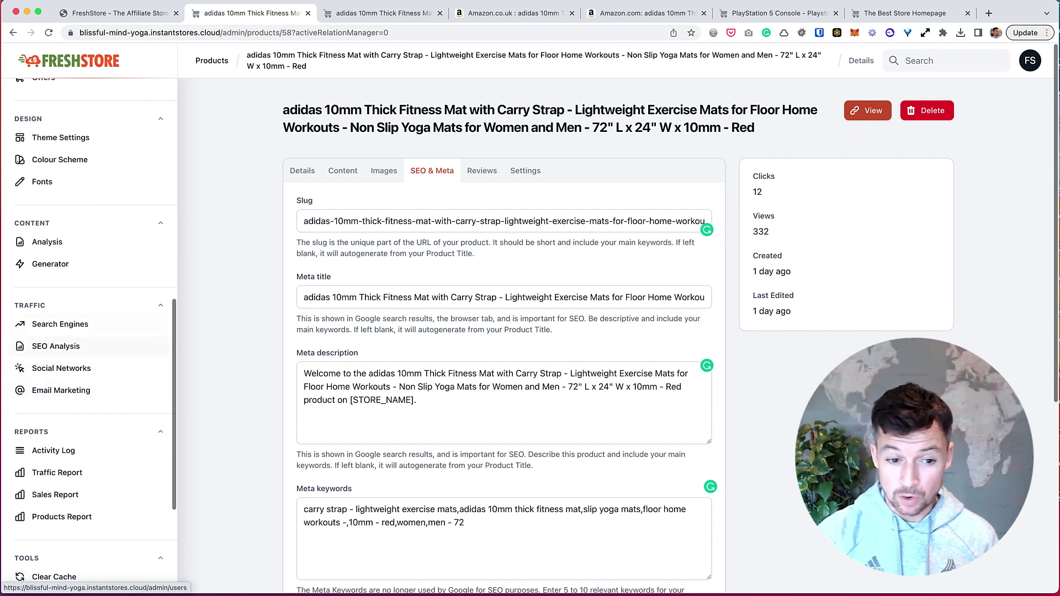
scroll(58, 373, "down", 1)
scroll(58, 397, "down", 3)
scroll(58, 397, "down", 1)
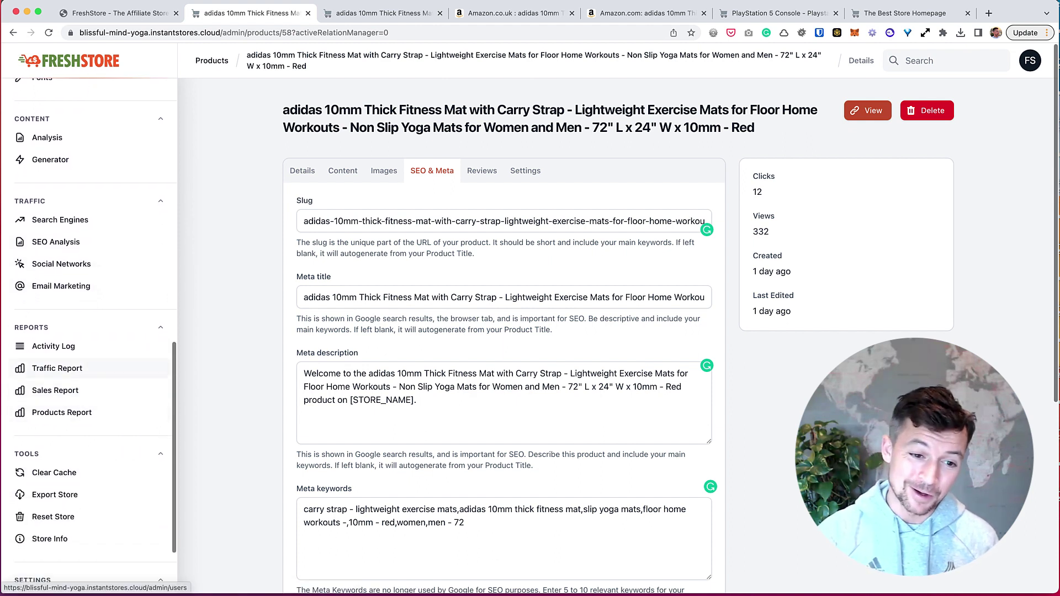
Step: Choose Offers under Import in the admin sidebar
left_click(55, 199)
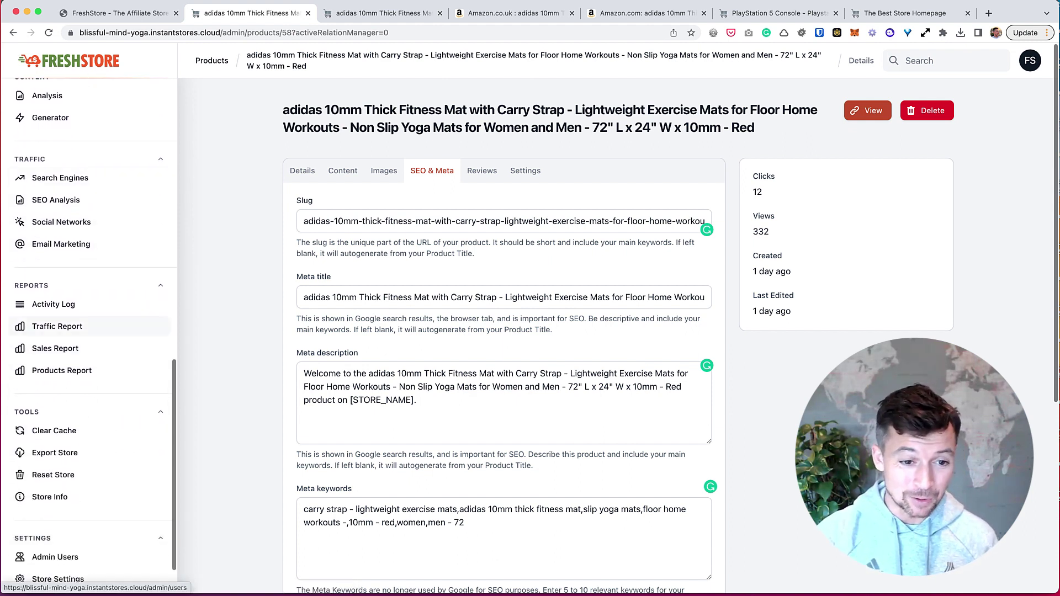
scroll(58, 280, "down", 1)
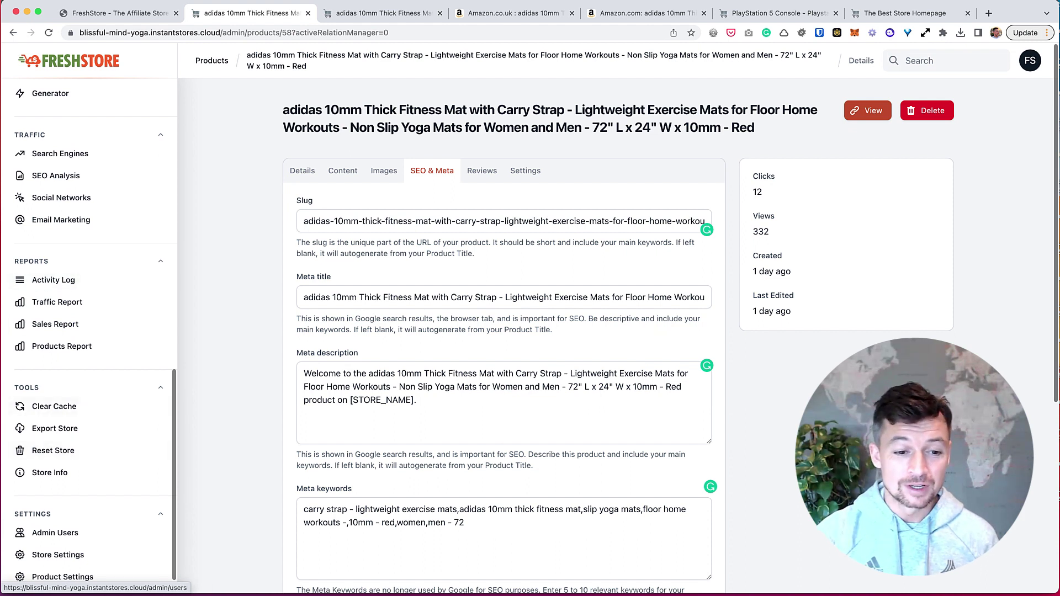
scroll(58, 570, "down", 1)
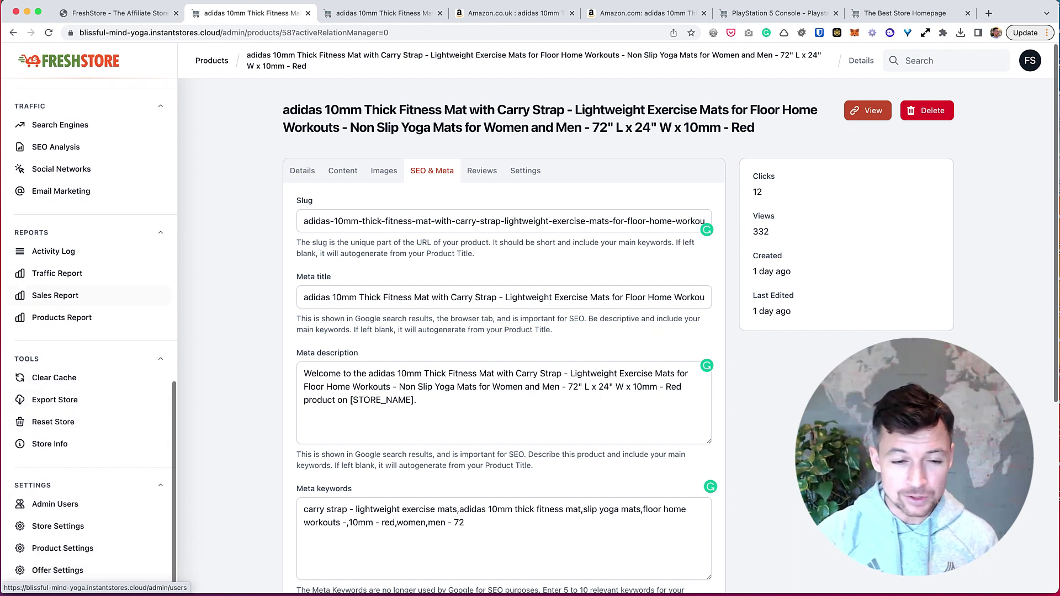
scroll(58, 570, "up", 5)
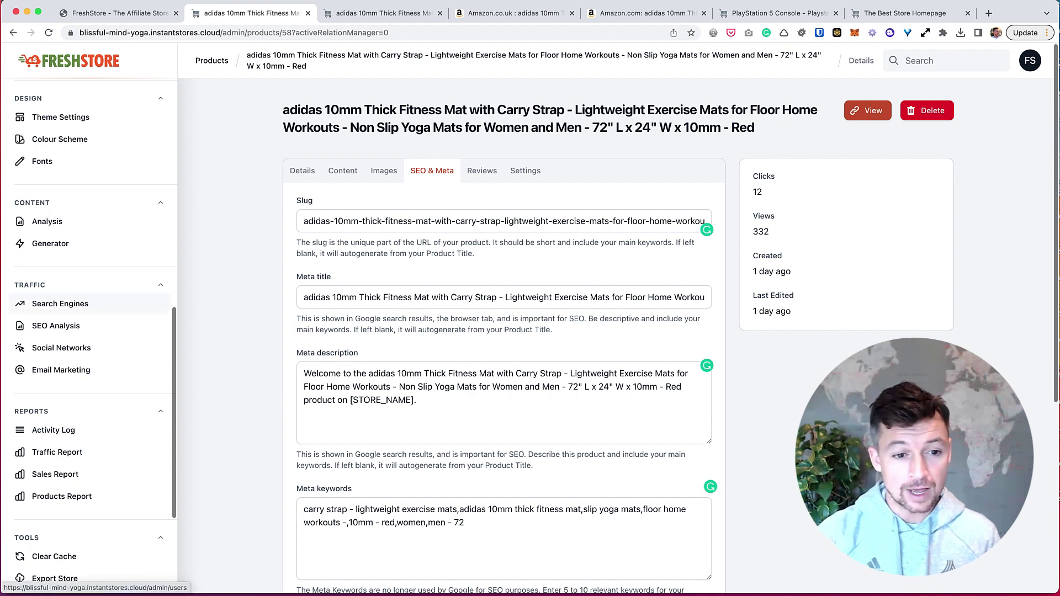
scroll(91, 303, "up", 5)
scroll(92, 303, "up", 1)
scroll(91, 118, "down", 3)
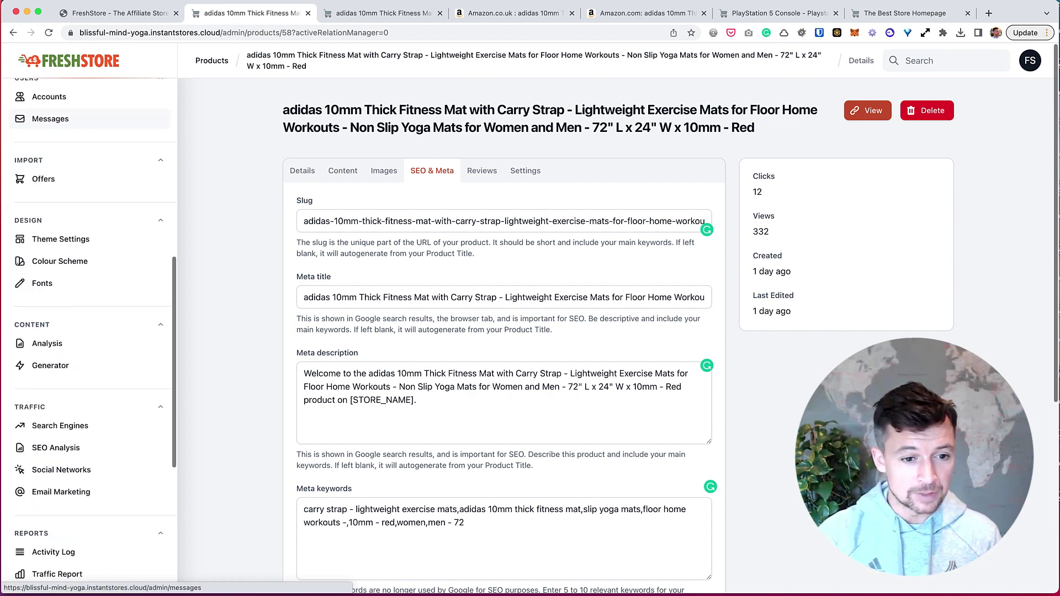
scroll(83, 253, "up", 3)
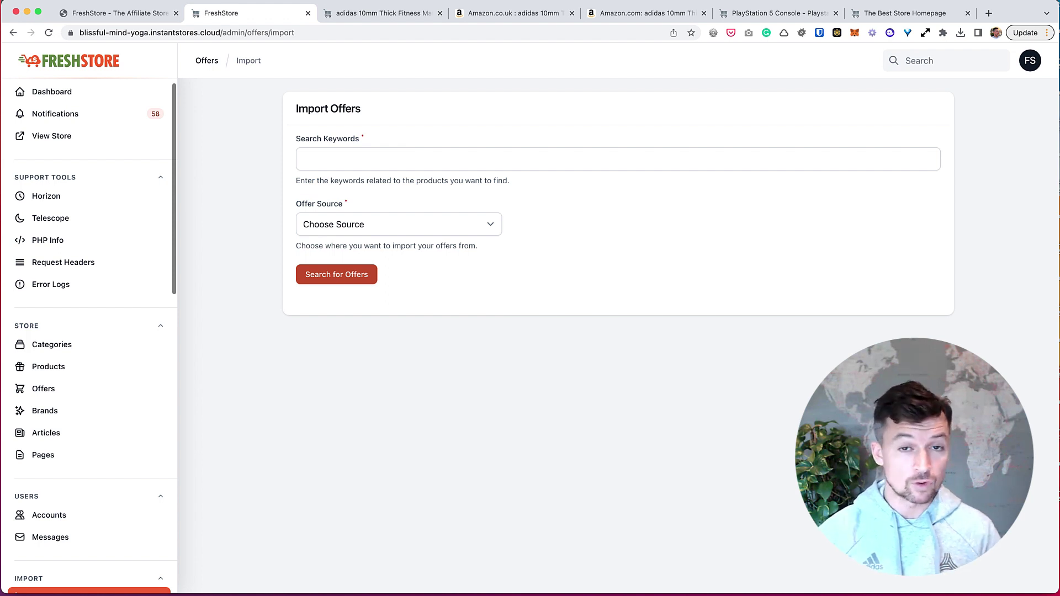
Step: Enter 'yoga mat' as the search keywords
left_click(398, 223)
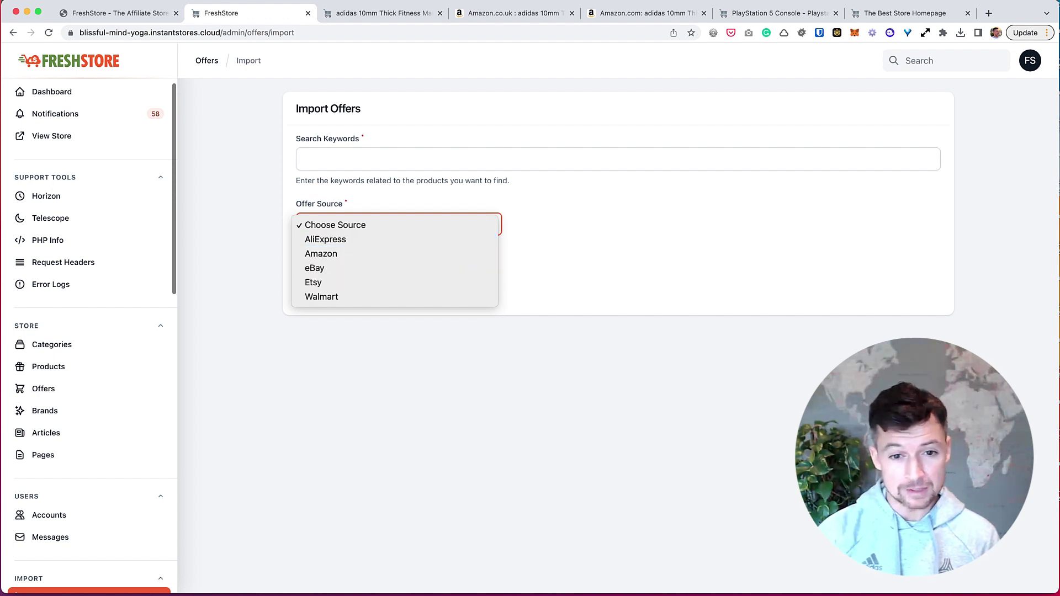
key("Escape")
key("shift+Tab")
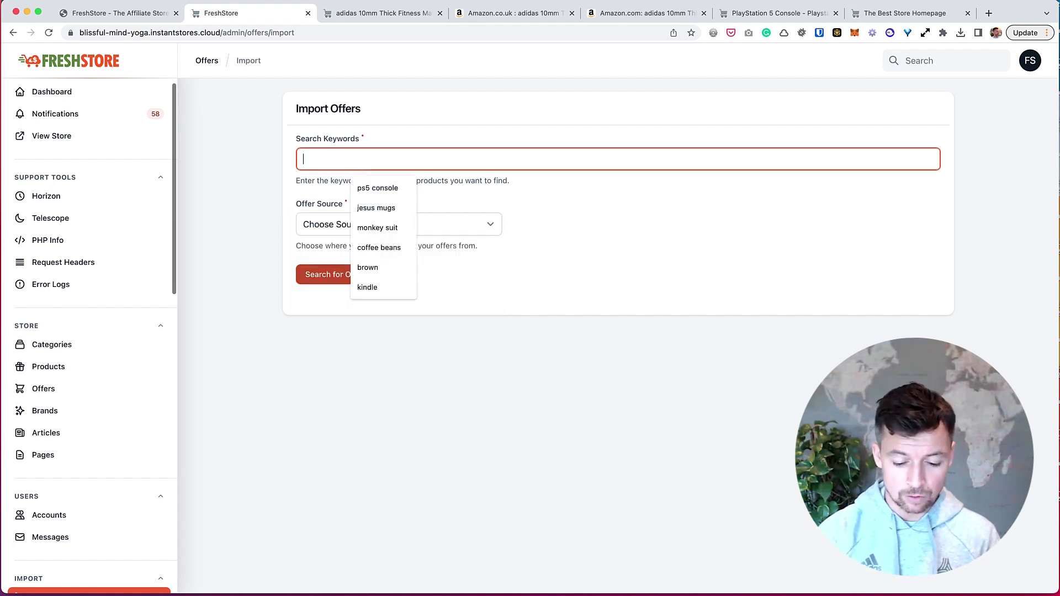
type("yoga")
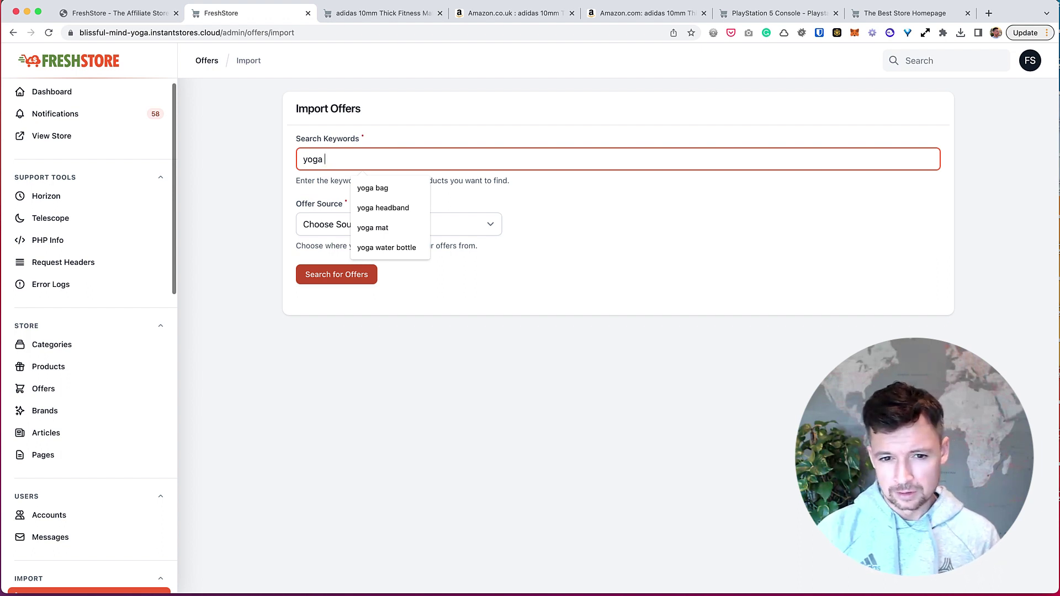
key("Down")
key("Down")
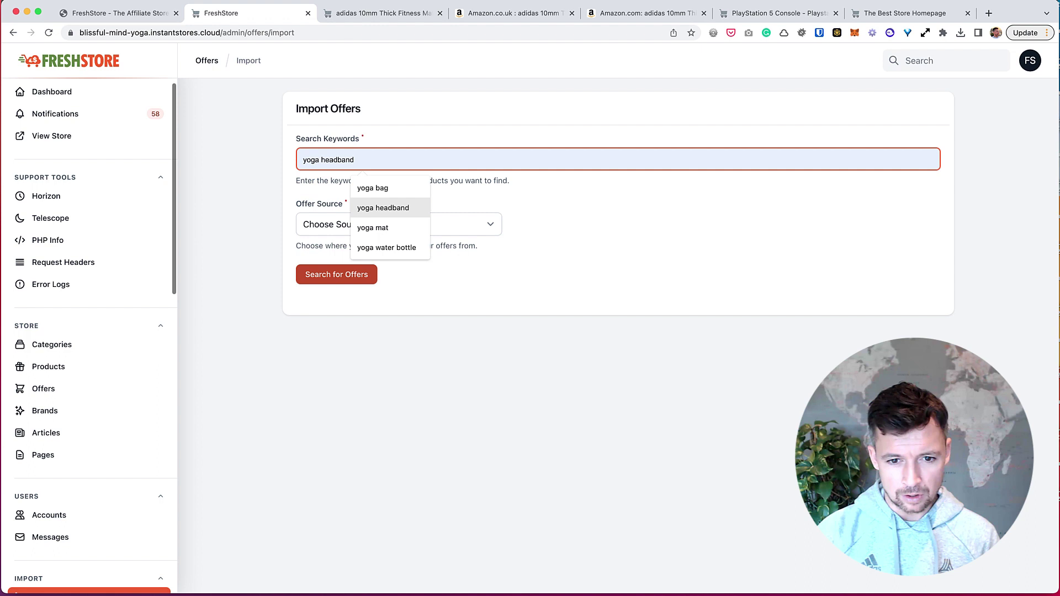
key("Return")
key("BackSpace")
key("BackSpace")
key("BackSpace")
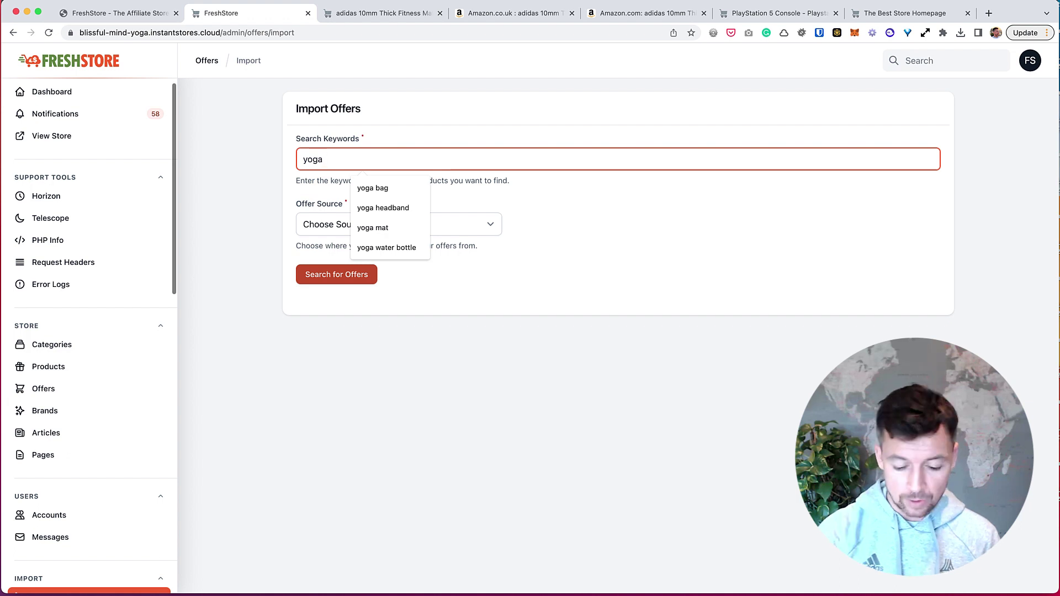
type(" mat")
Step: Select Amazon as the offer source
key("Tab")
key("space")
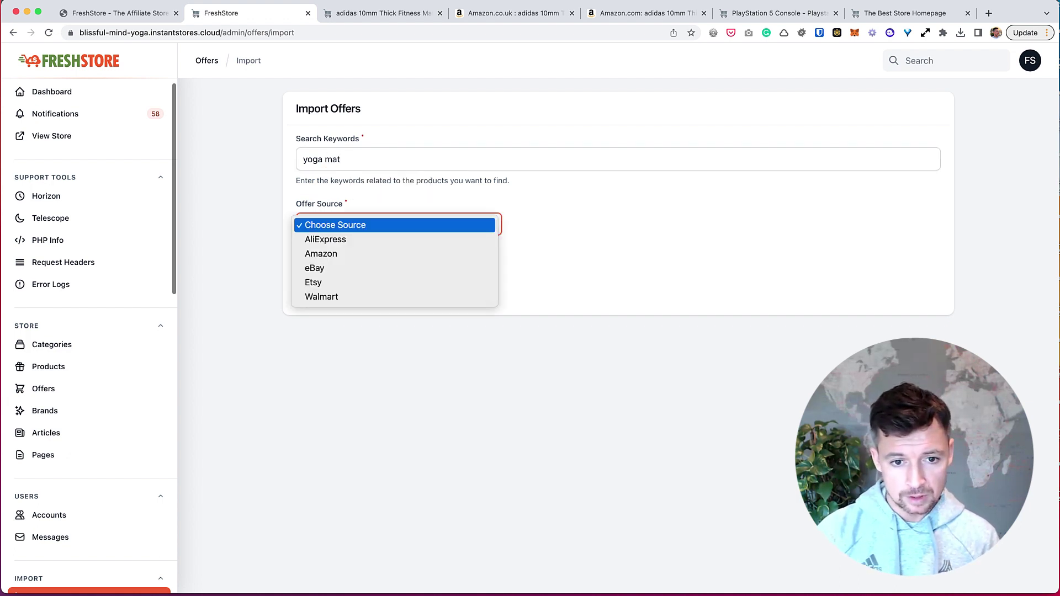
key("Down")
key("Down")
key("Escape")
key("Down")
key("Return")
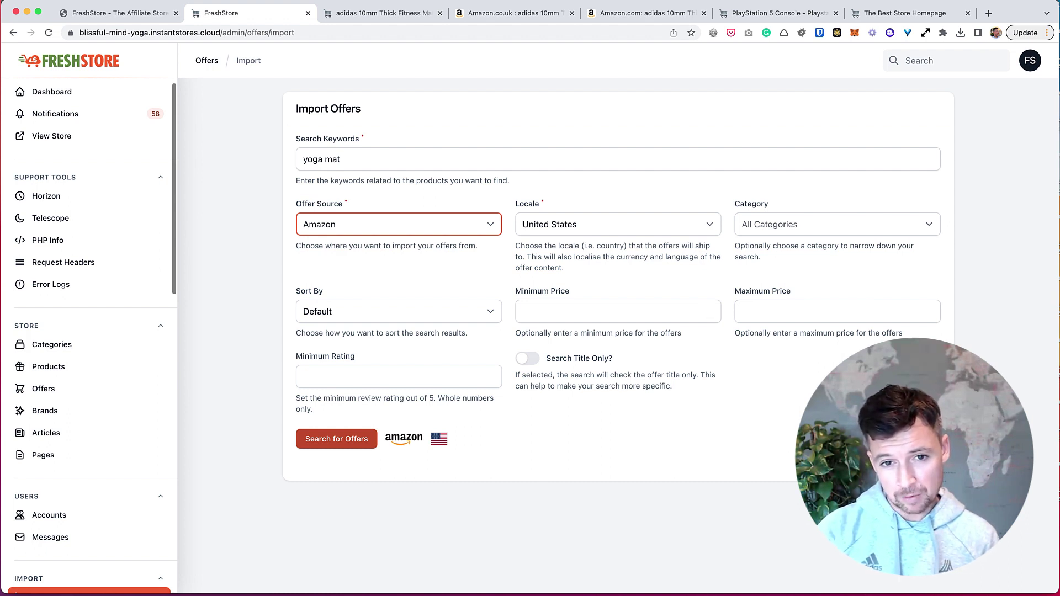
Step: Set the import locale to United Kingdom
key("Tab")
key("space")
key("Down")
key("Return")
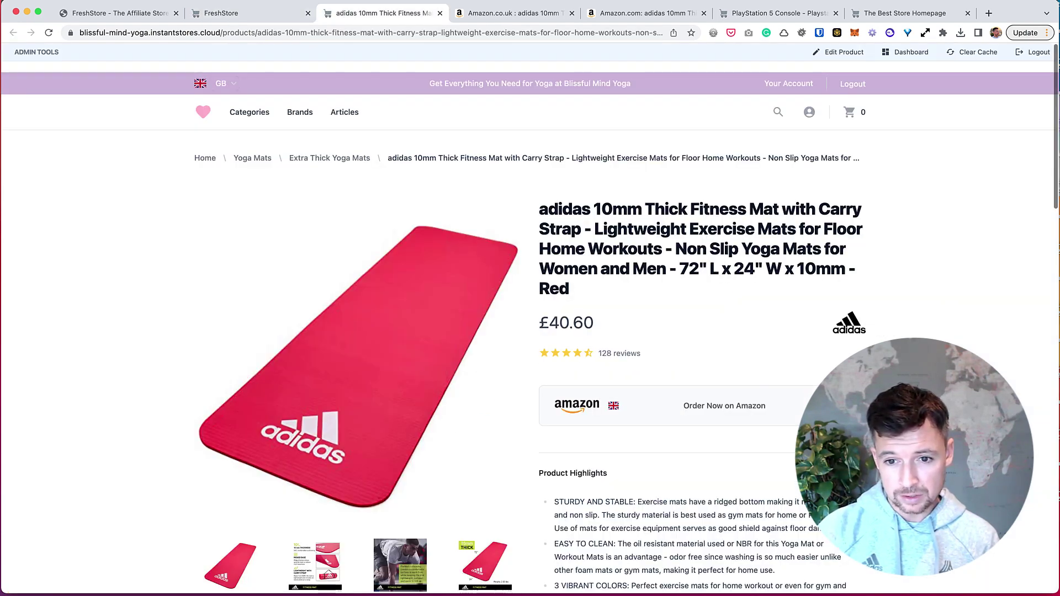
Step: Search offers for 'adidas' mats and compare the results with the existing adidas product page
double_click(567, 209)
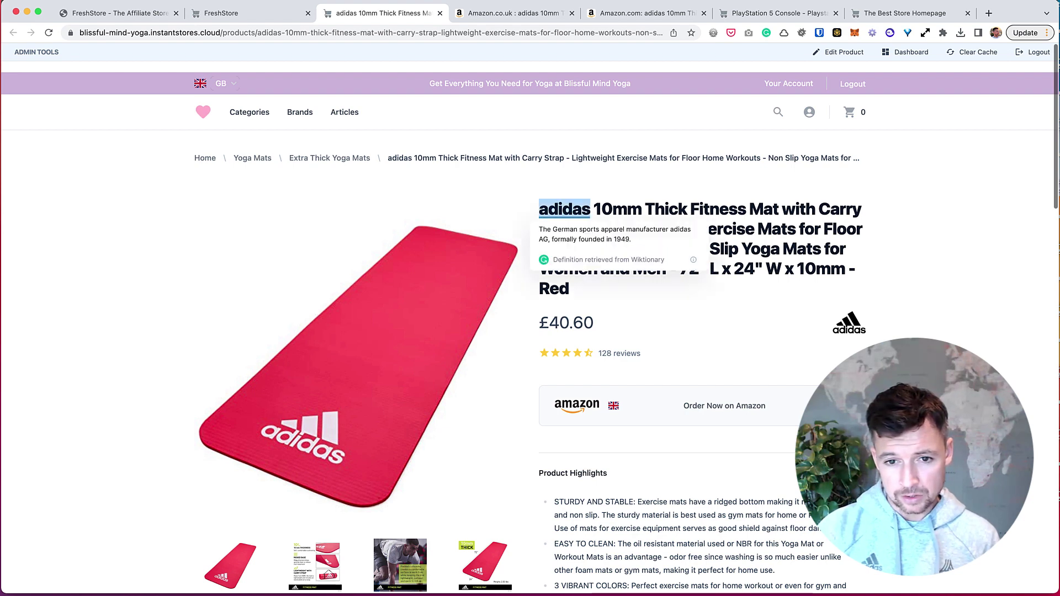
left_click(221, 12)
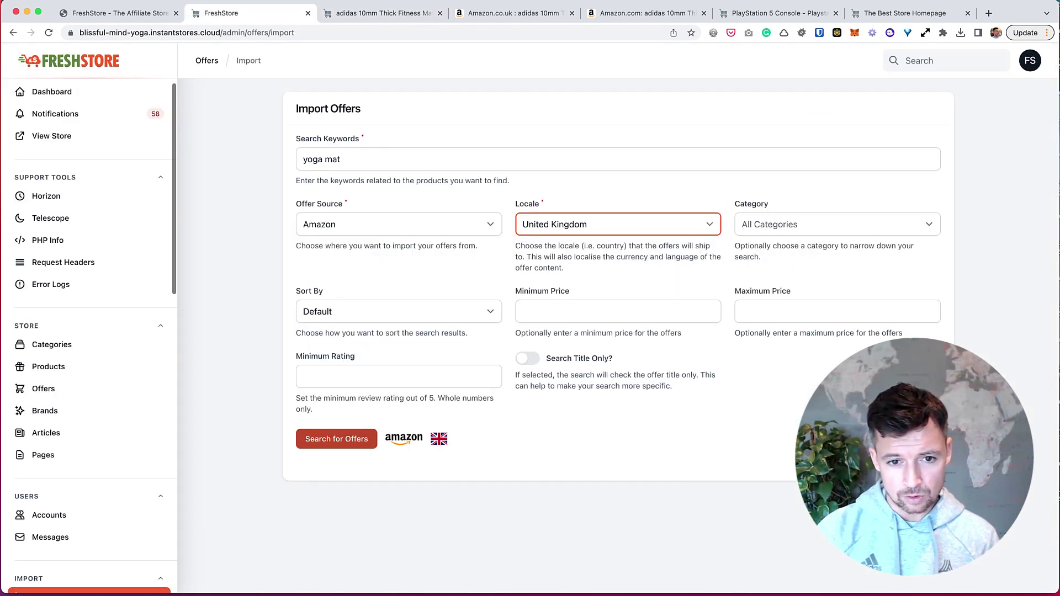
left_click(303, 159)
type("adidas")
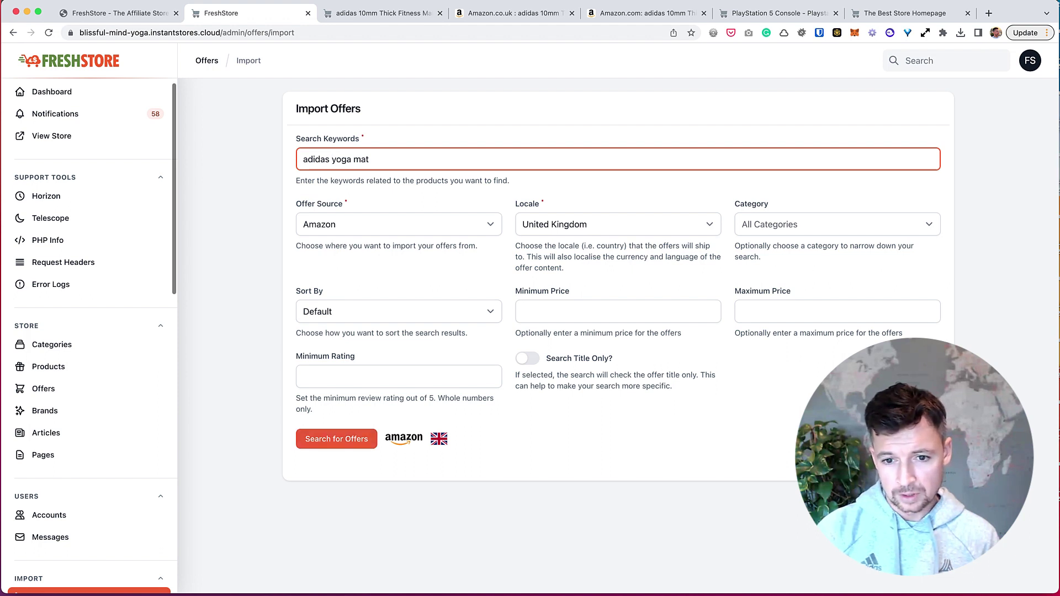
left_click(336, 439)
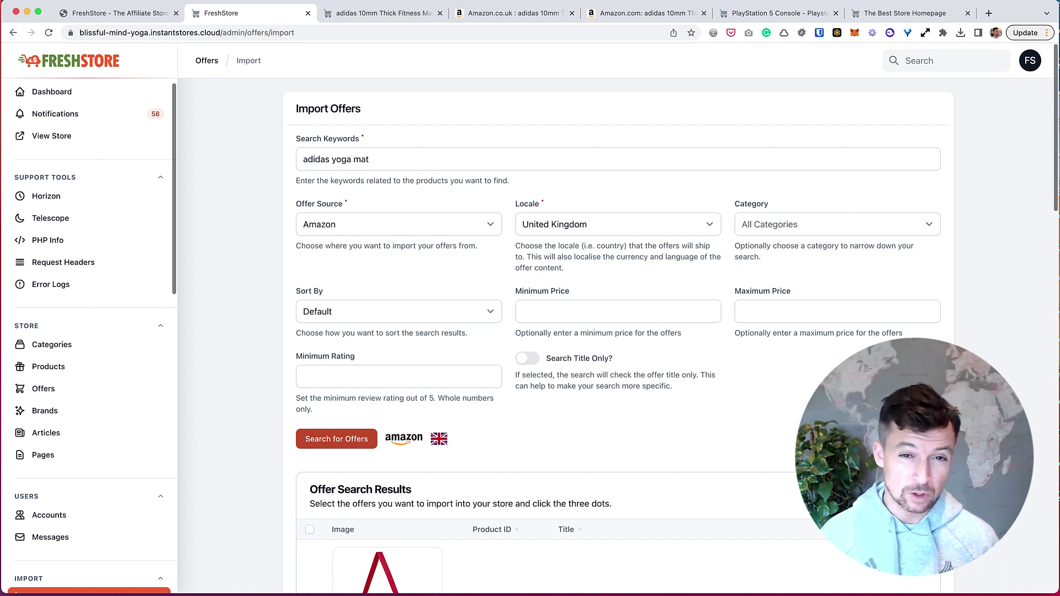
scroll(617, 331, "down", 3)
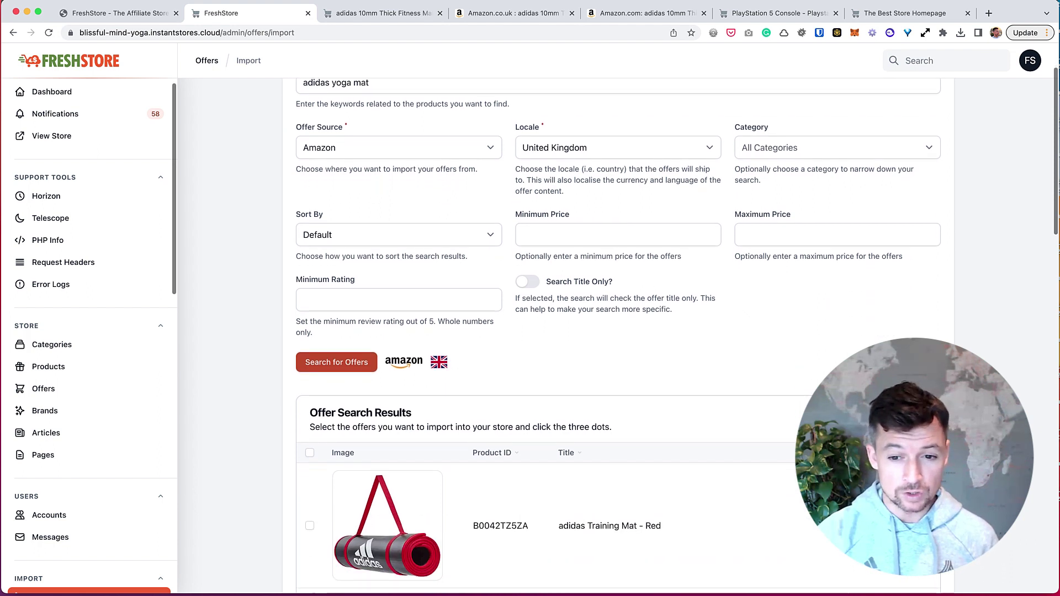
scroll(617, 332, "down", 2)
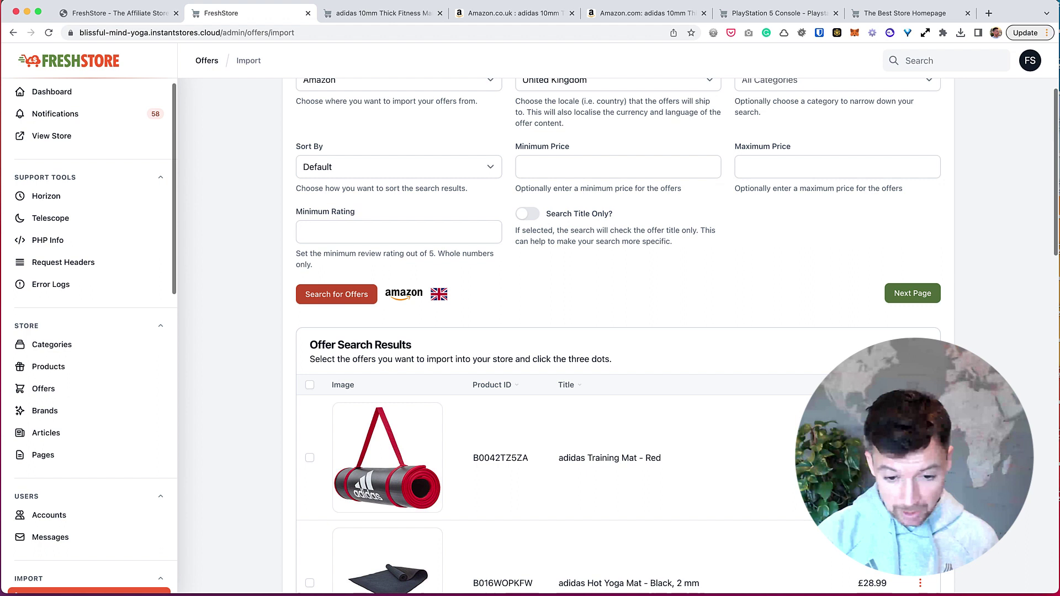
scroll(617, 332, "down", 4)
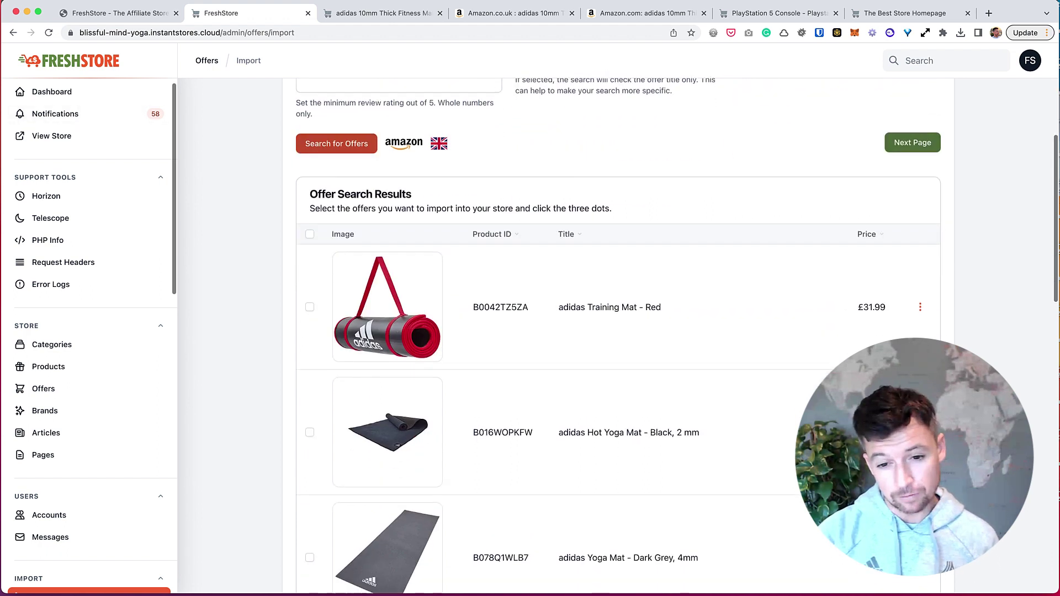
scroll(617, 331, "down", 2)
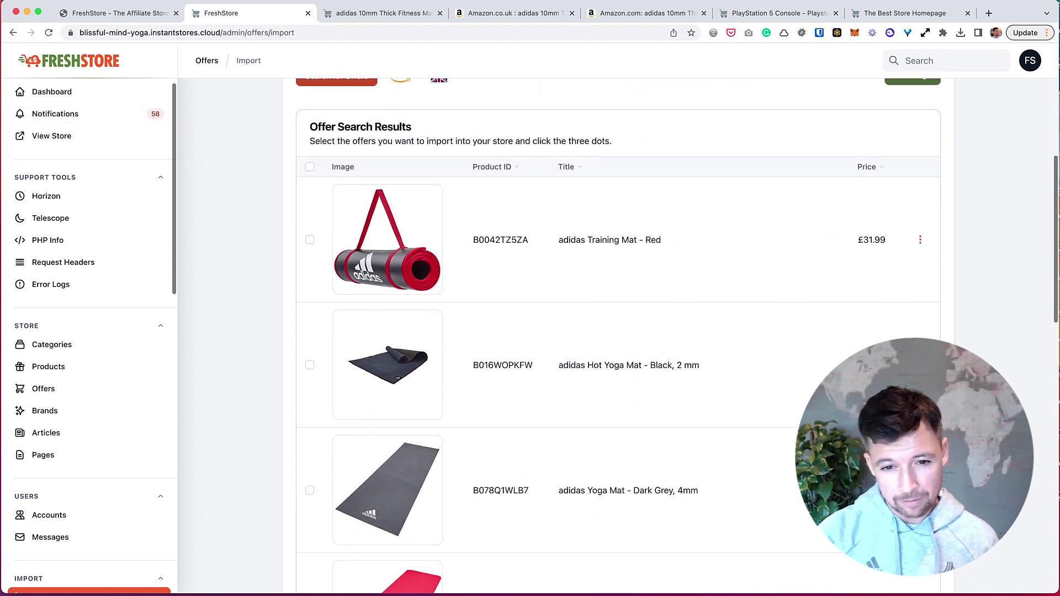
scroll(618, 332, "down", 1)
scroll(618, 332, "up", 2)
scroll(617, 332, "up", 1)
scroll(617, 331, "down", 2)
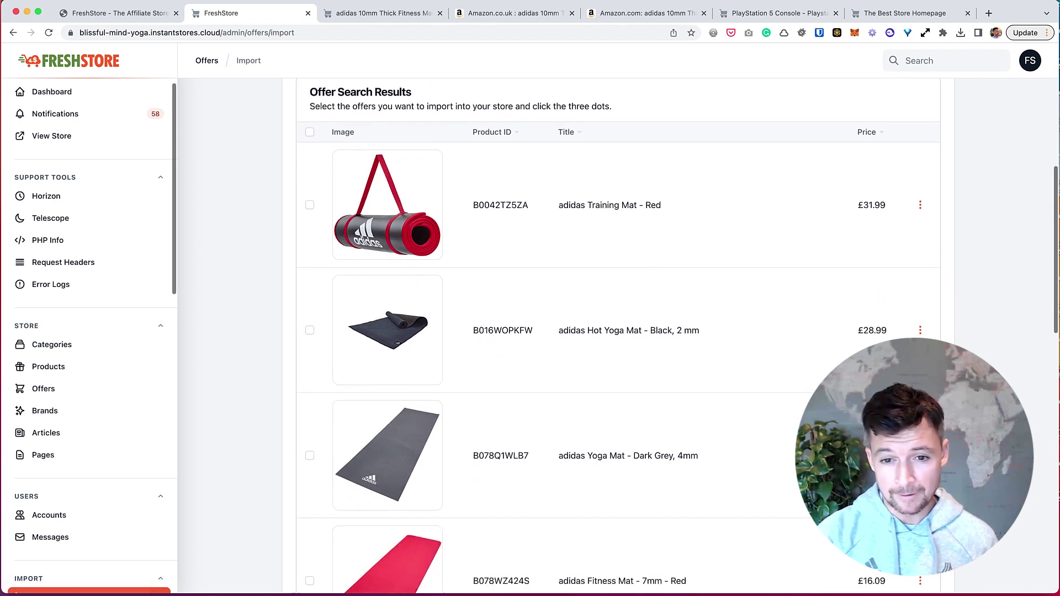
scroll(617, 332, "down", 1)
scroll(617, 332, "down", 1)
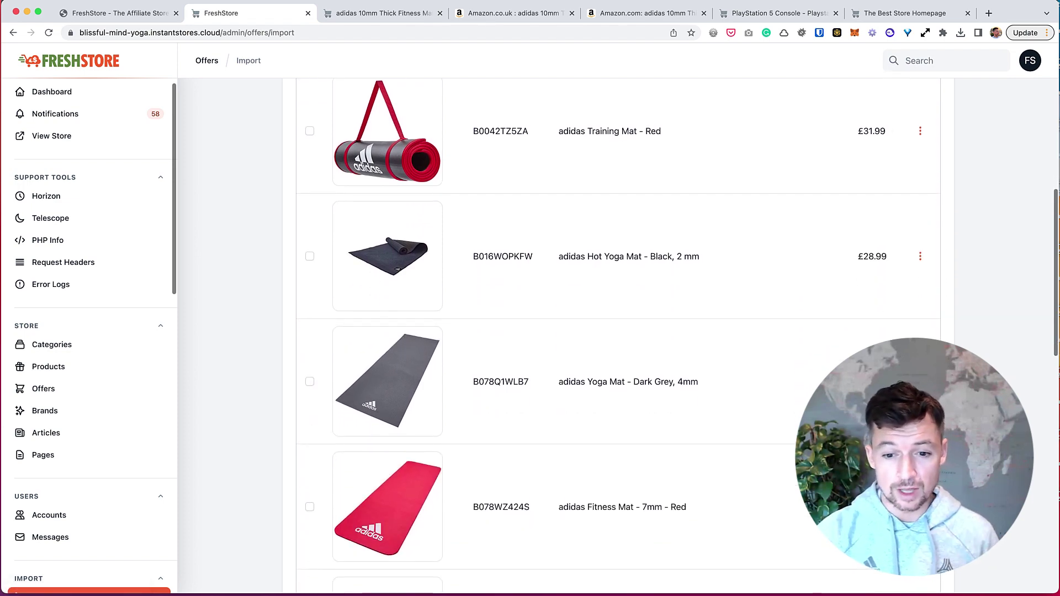
key("ctrl+Tab")
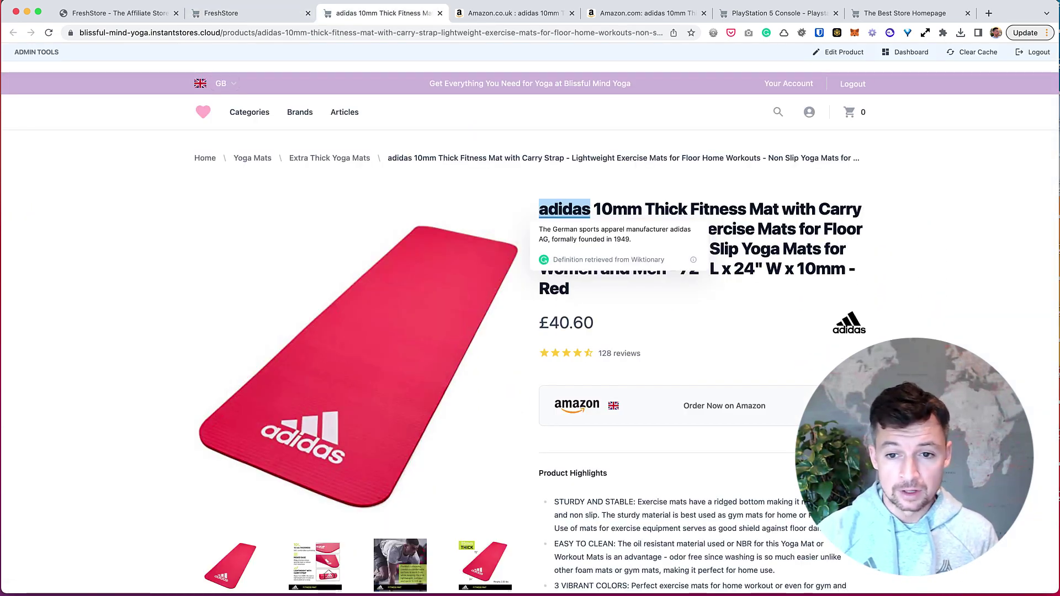
key("ctrl+shift+Tab")
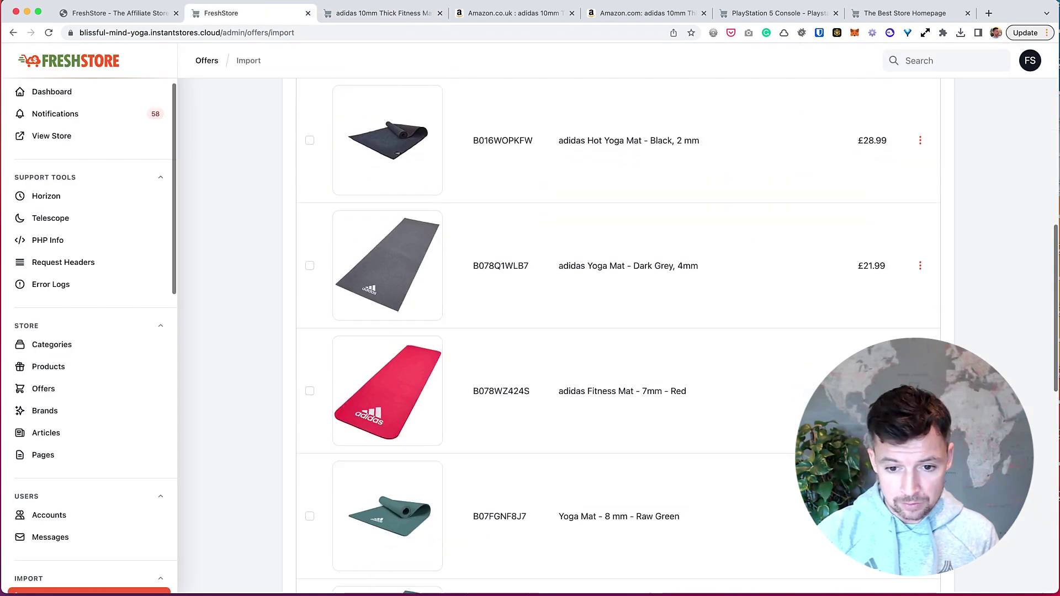
scroll(617, 332, "down", 2)
scroll(618, 331, "down", 1)
scroll(617, 332, "down", 5)
scroll(618, 332, "down", 3)
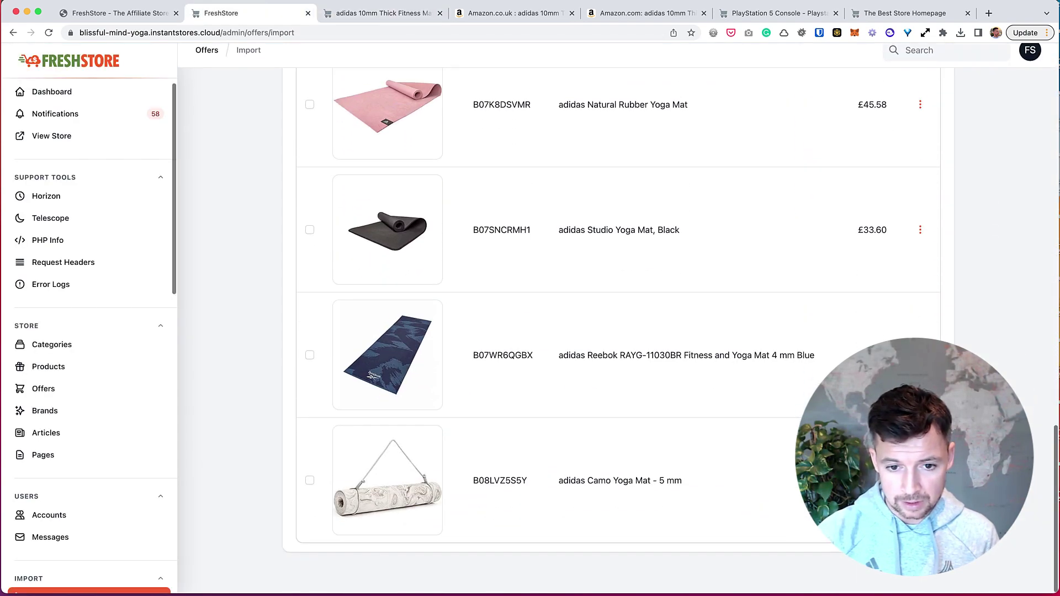
scroll(617, 331, "up", 5)
scroll(617, 331, "up", 5)
type("r")
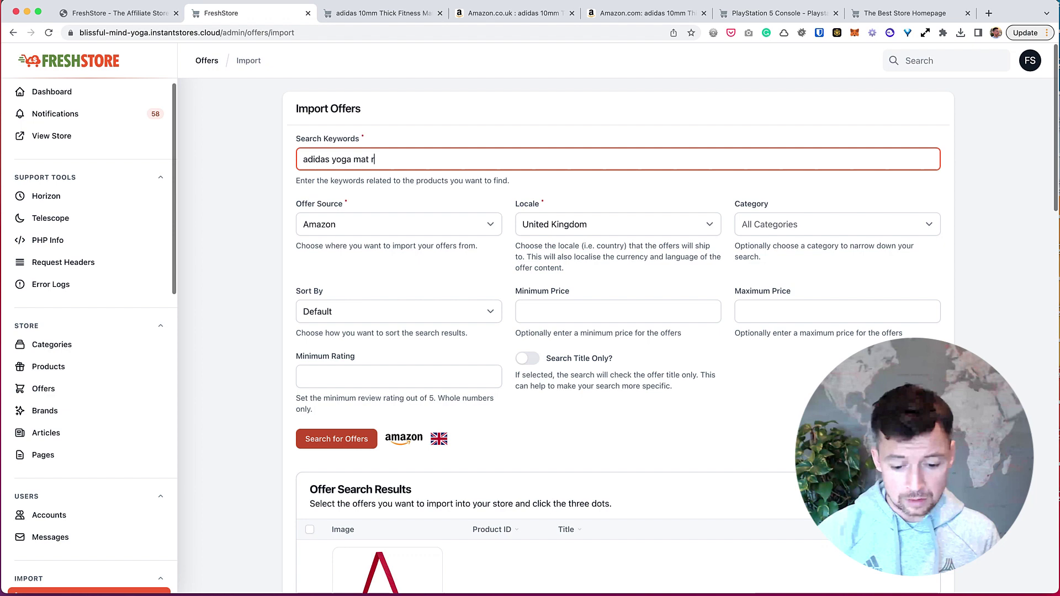
type("ed")
Step: Search for 'adidas yoga mat red' to find the adidas Fitness Mat - 7mm - Red offer at £16.09
key("Return")
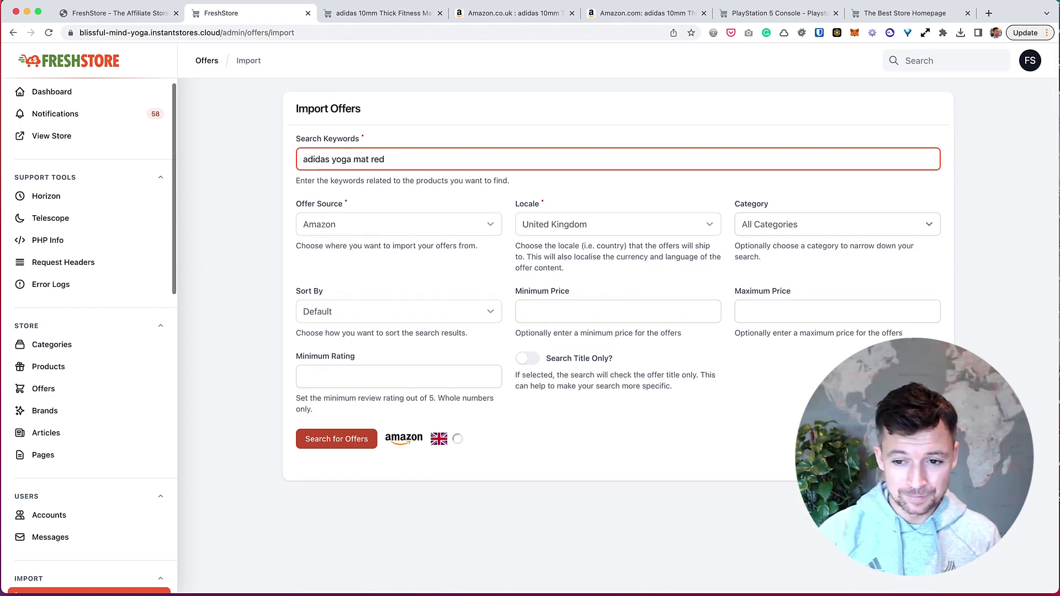
scroll(617, 332, "down", 5)
scroll(617, 332, "down", 4)
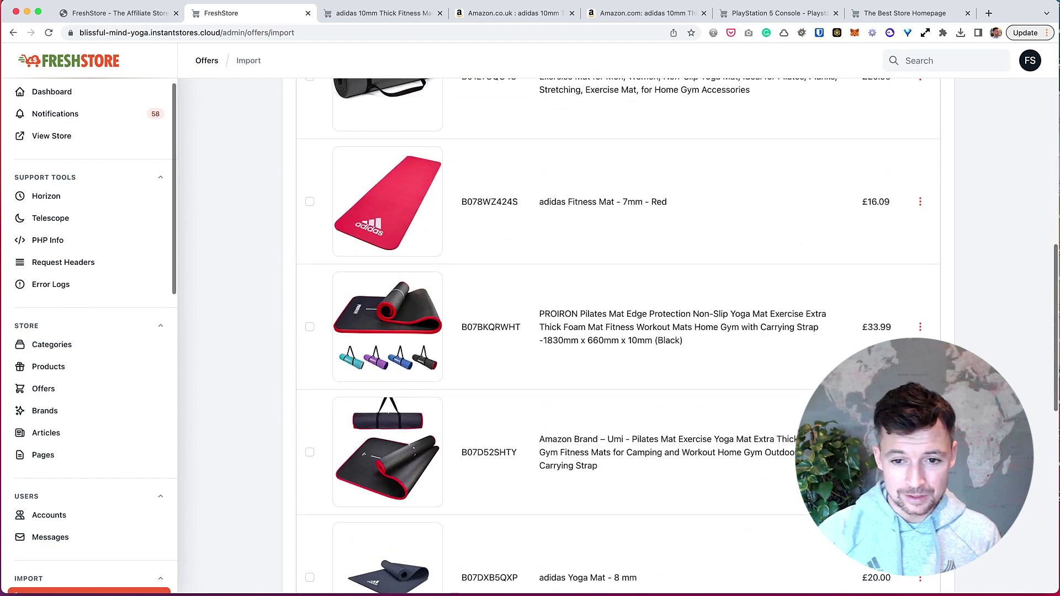
scroll(617, 332, "down", 4)
scroll(617, 332, "down", 3)
scroll(618, 332, "up", 2)
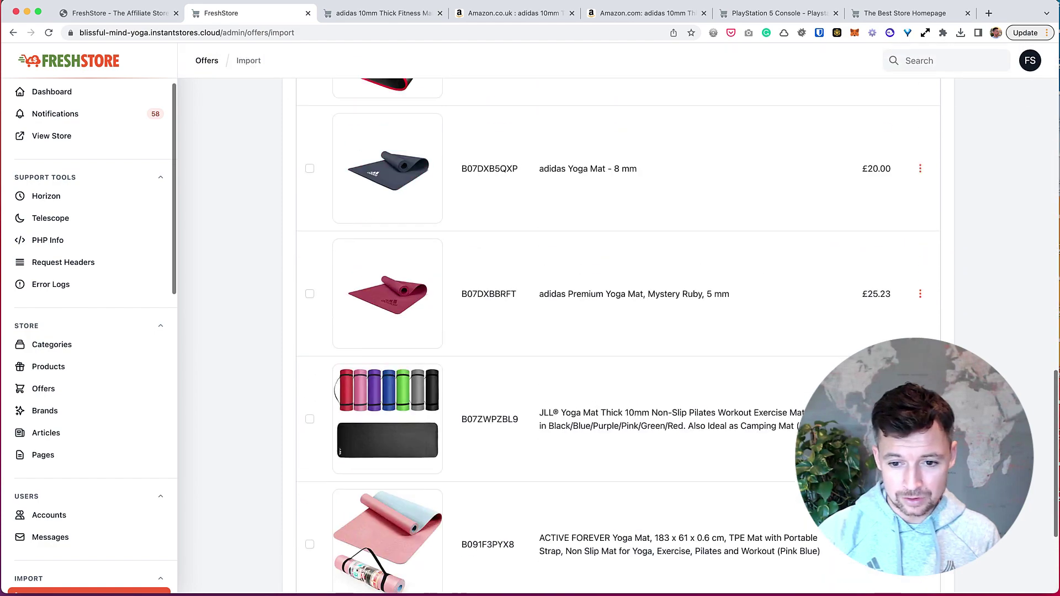
scroll(617, 332, "up", 5)
scroll(617, 332, "up", 2)
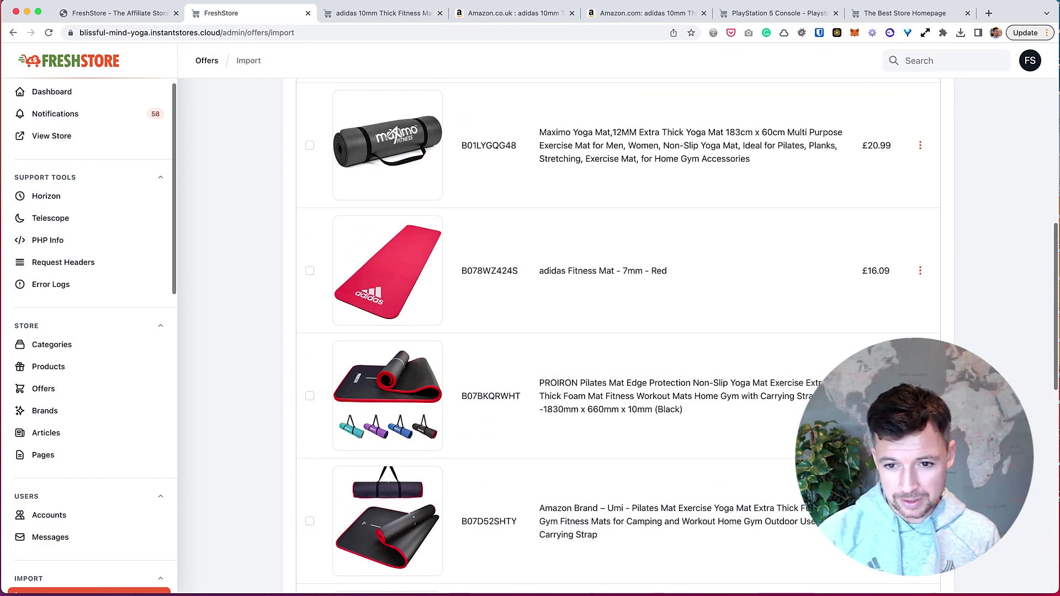
Step: Attach the adidas Fitness Mat - 7mm - Red offer to the adidas 10mm Thick Fitness Mat, then view that product
left_click(921, 270)
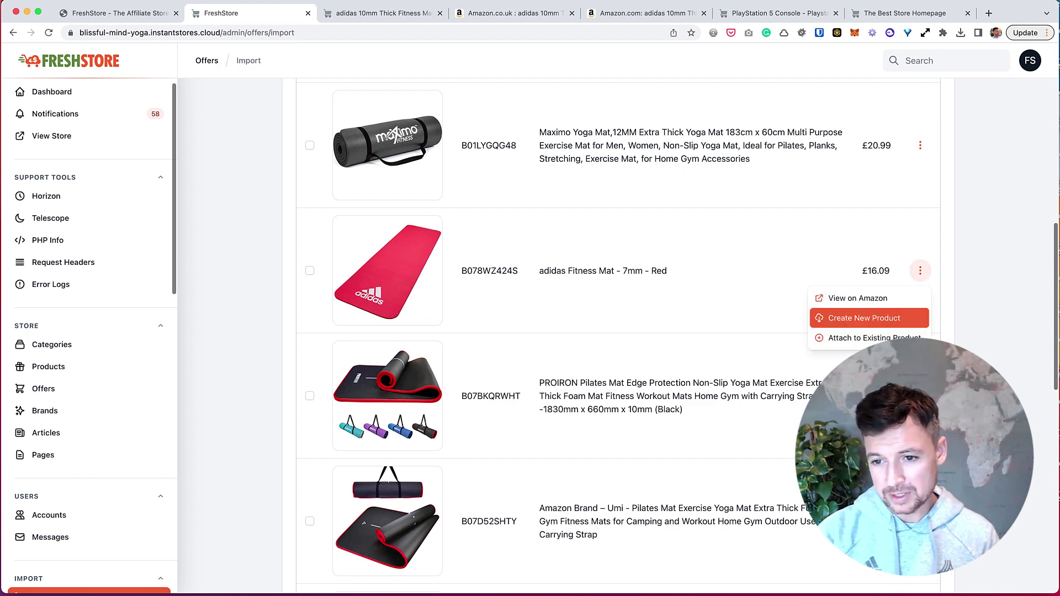
left_click(871, 338)
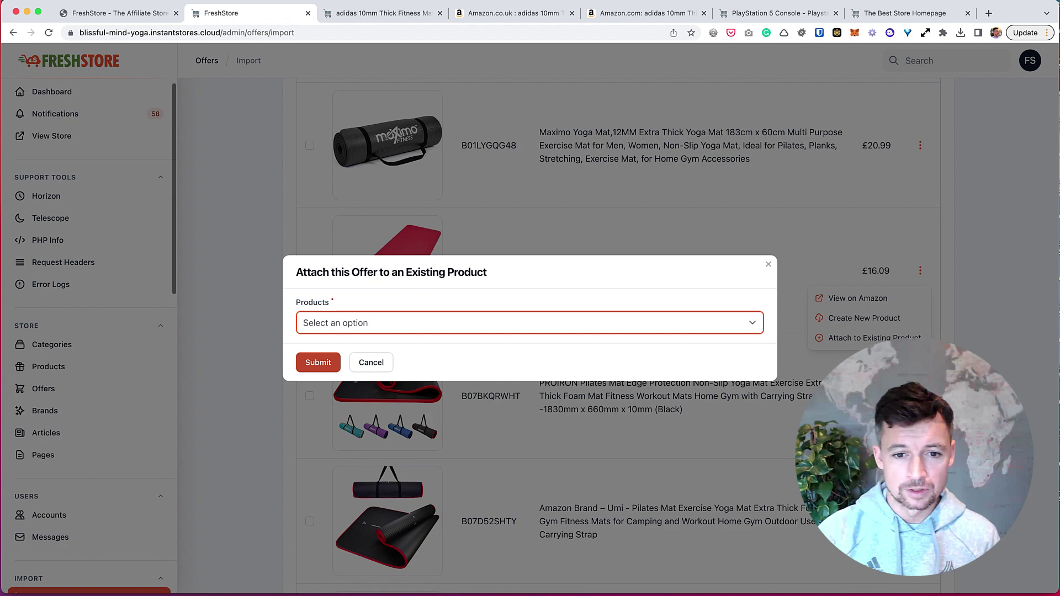
type("adi")
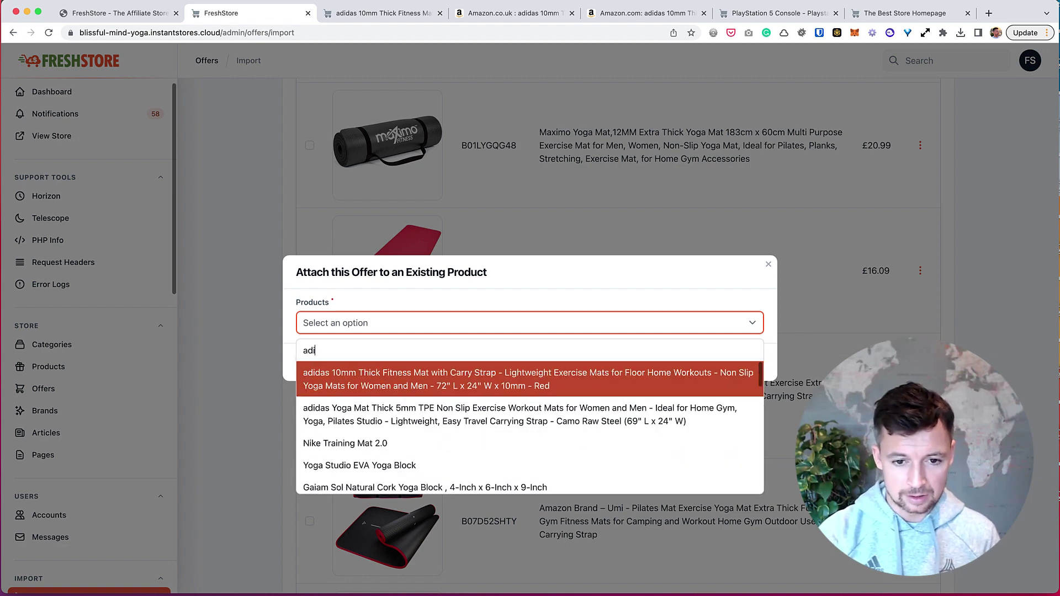
type("das red")
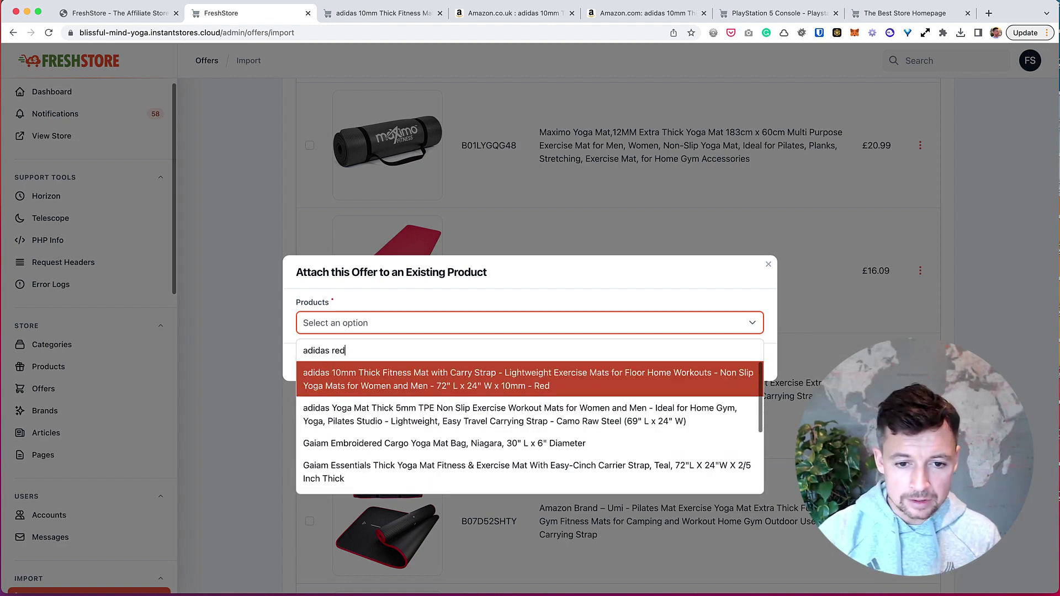
scroll(531, 427, "down", 3)
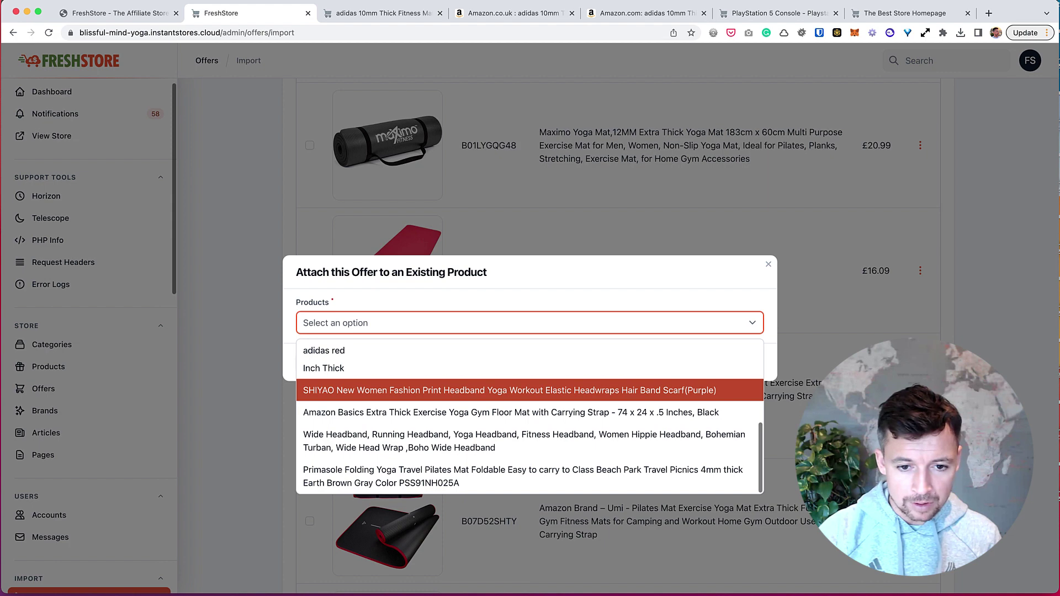
type("m")
key("BackSpace")
type("mat")
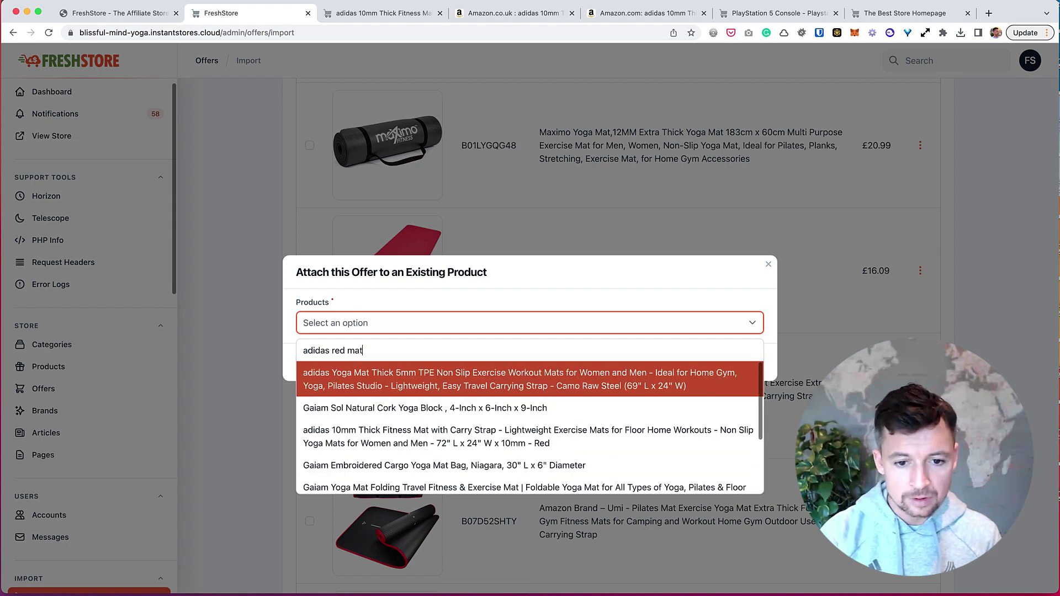
scroll(530, 426, "down", 1)
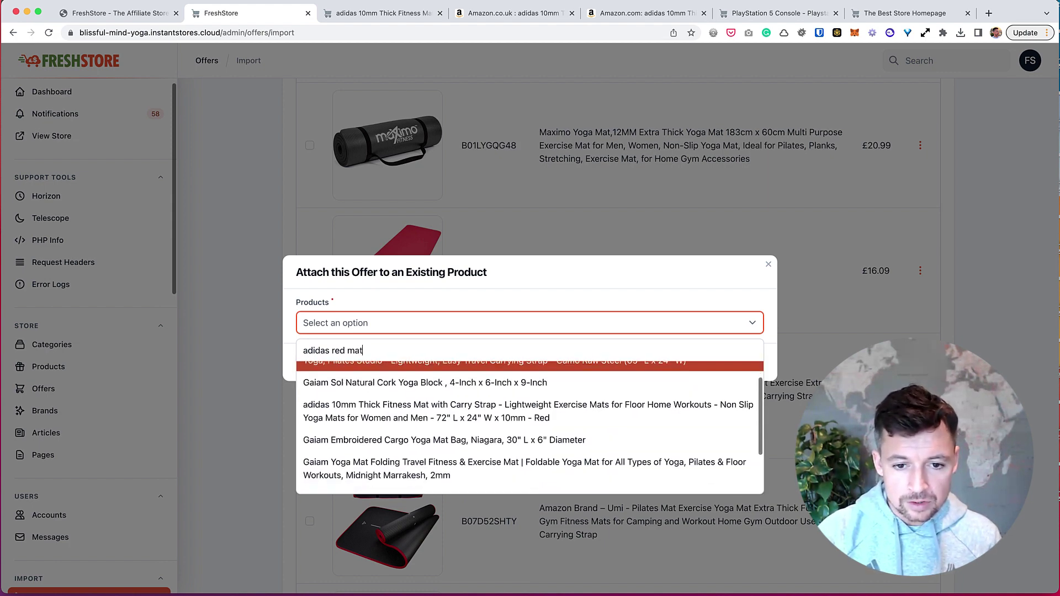
scroll(530, 426, "down", 1)
scroll(530, 426, "down", 1)
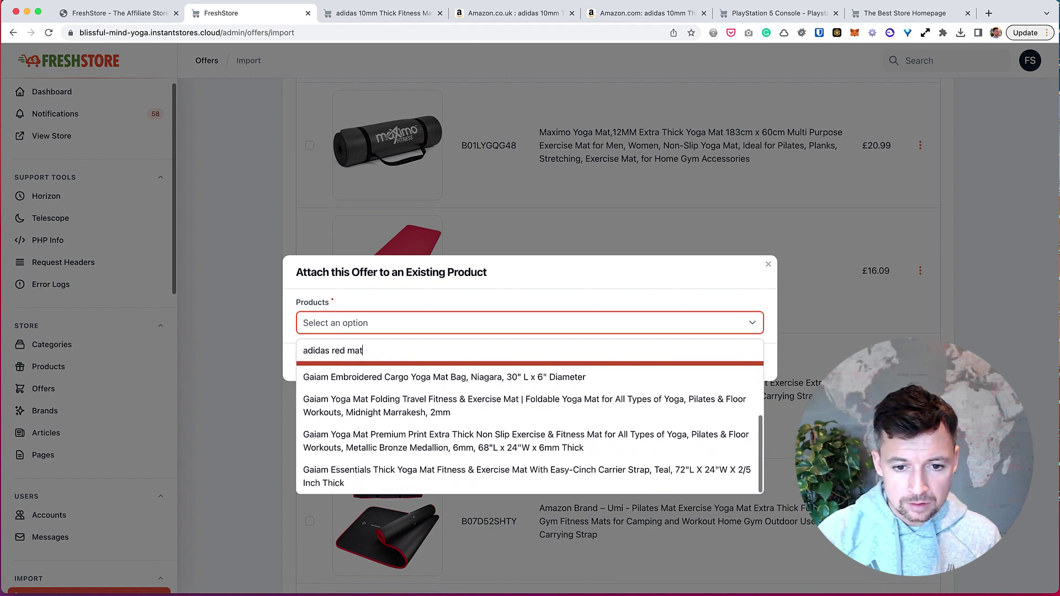
scroll(530, 426, "up", 3)
key("Down")
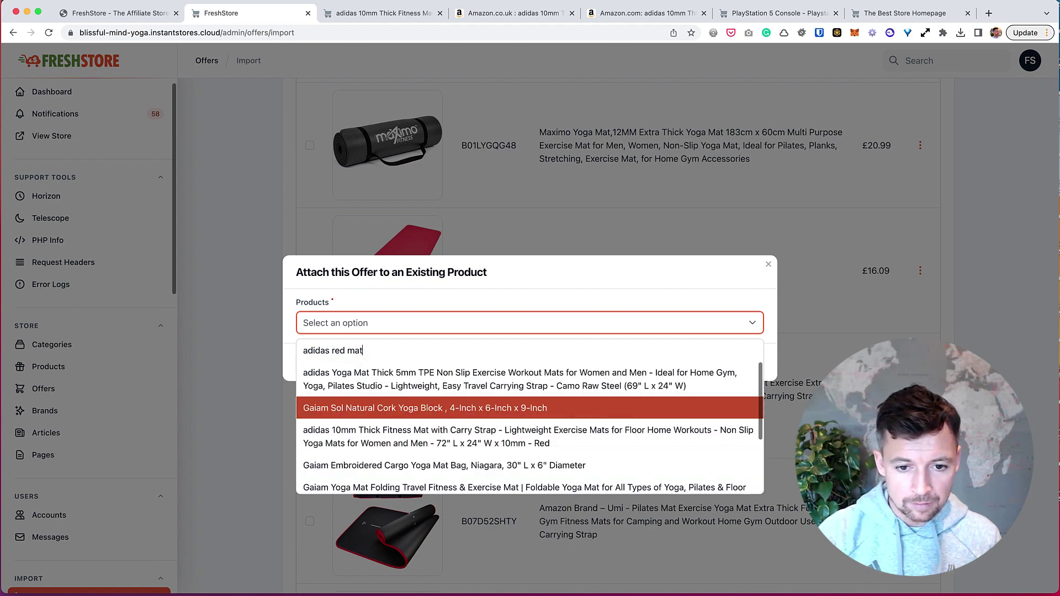
key("Down")
key("Return")
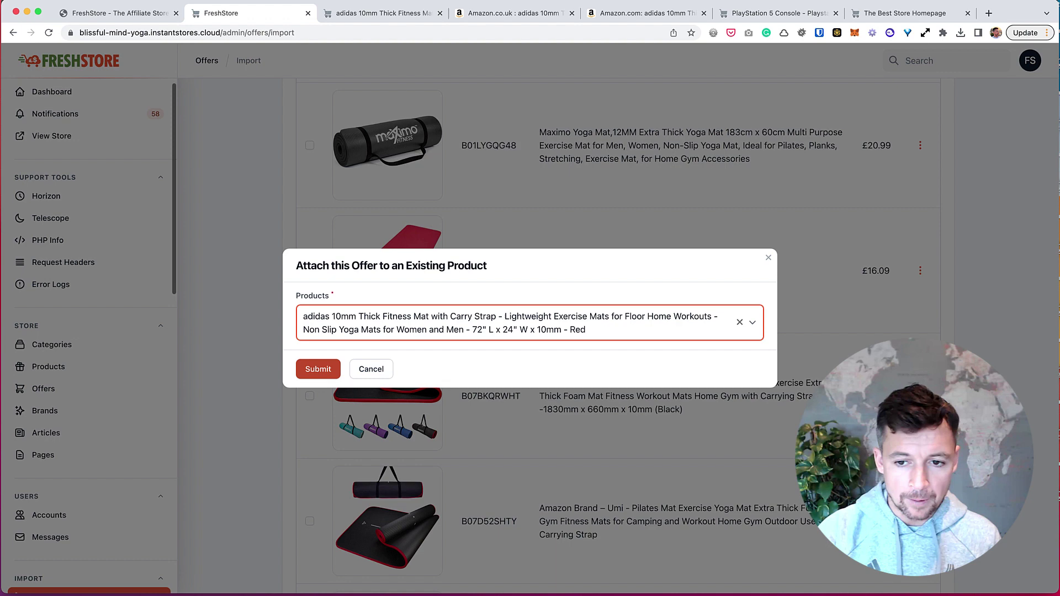
key("Tab")
key("Return")
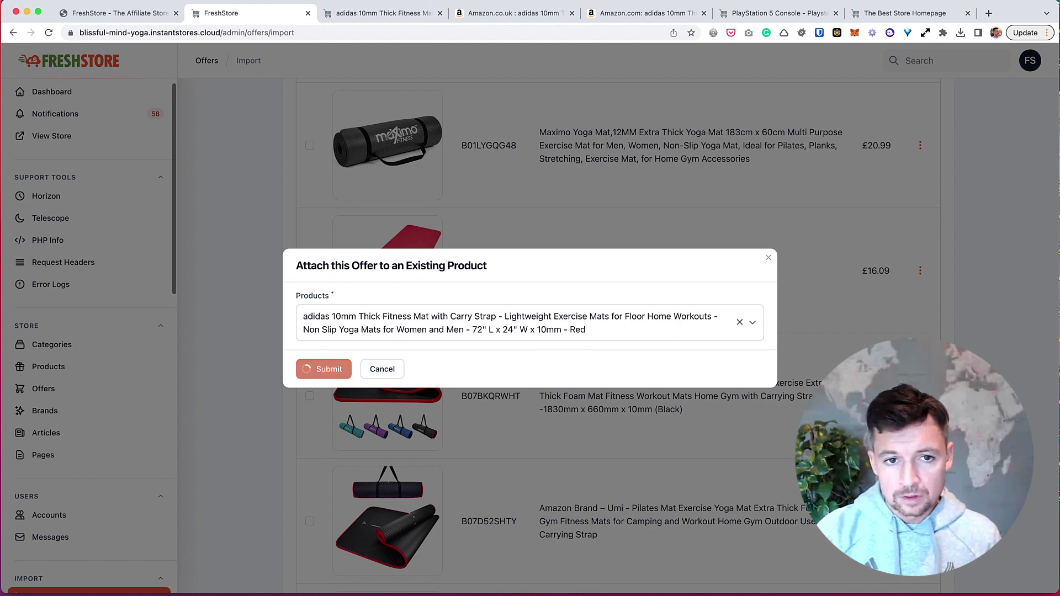
key("ctrl+Tab")
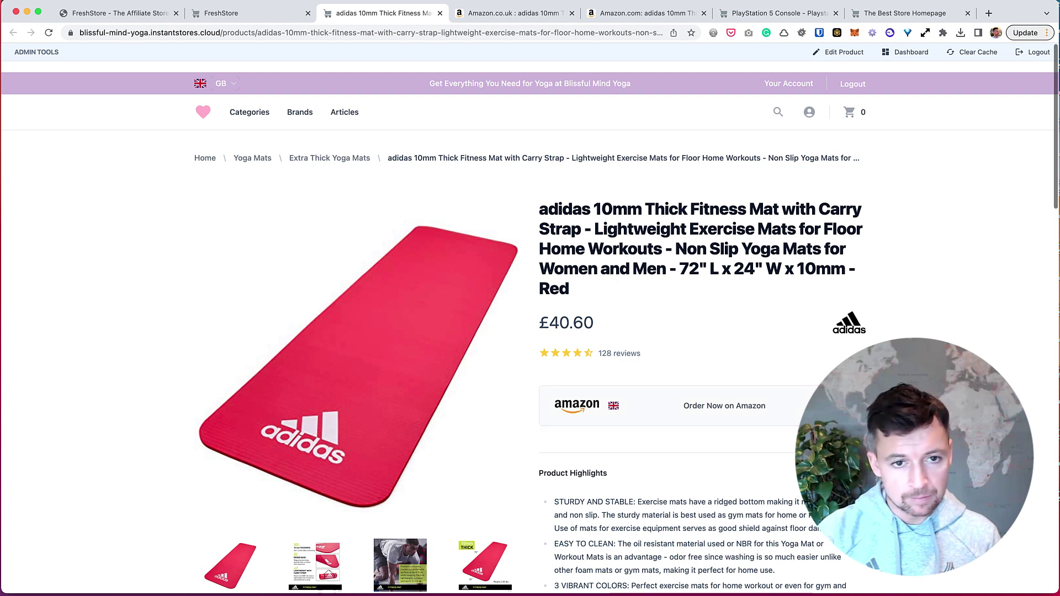
Step: Reload the mat page to confirm £16.09, check its Amazon UK listing, and return to the import results
key("super+r")
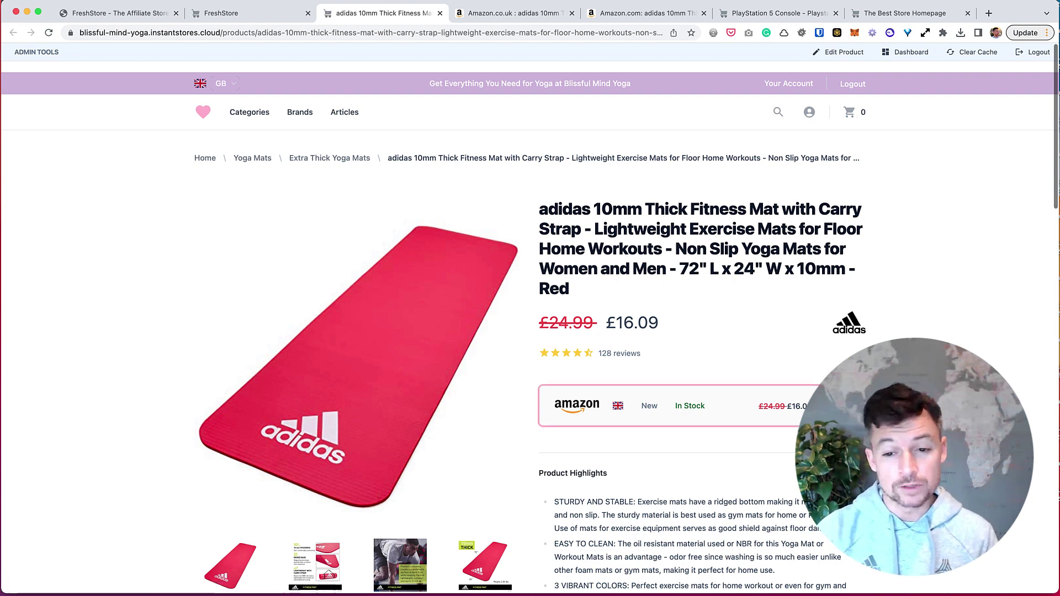
left_click(679, 406)
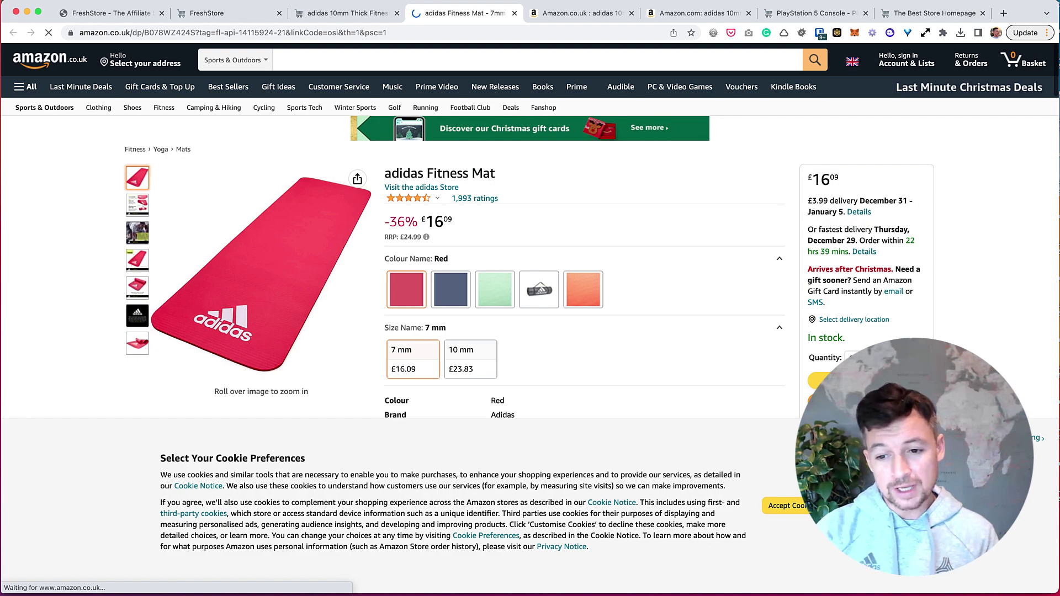
key("ctrl+shift+Tab")
key("ctrl+shift+Tab")
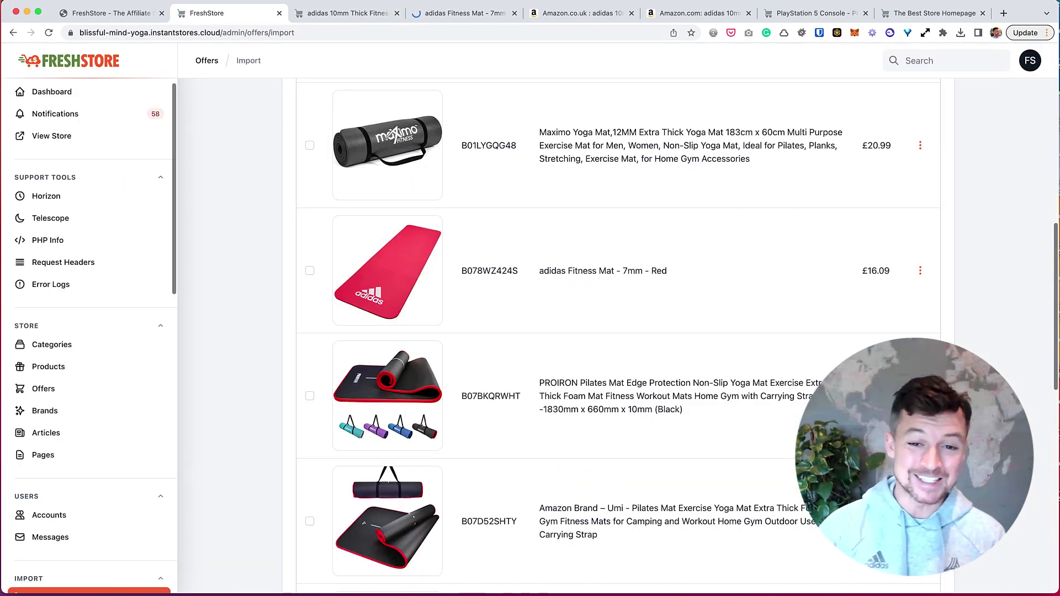
scroll(618, 332, "up", 5)
scroll(617, 331, "down", 3)
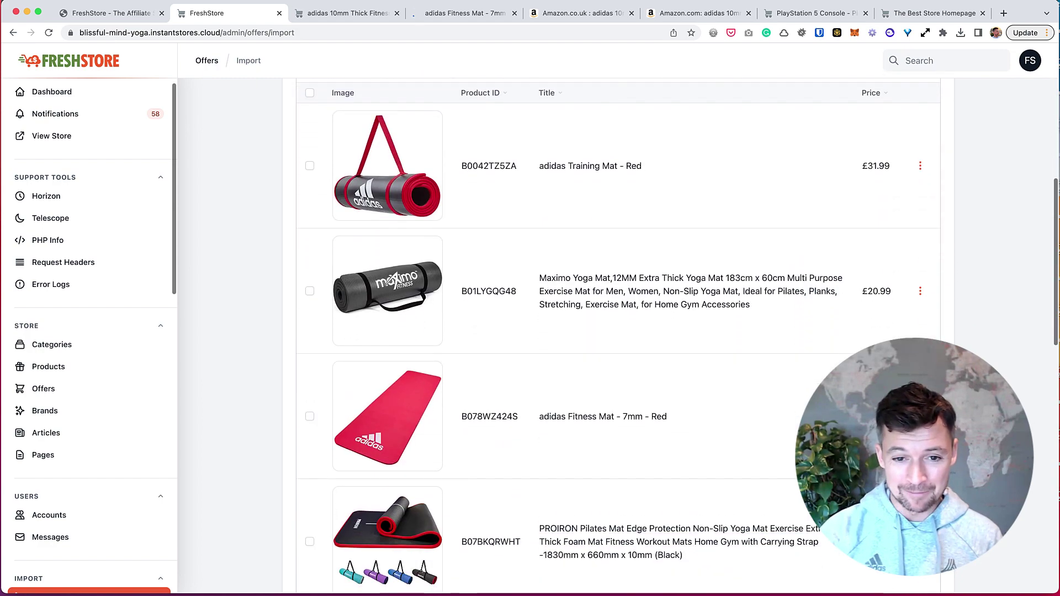
scroll(617, 332, "down", 5)
scroll(617, 332, "up", 5)
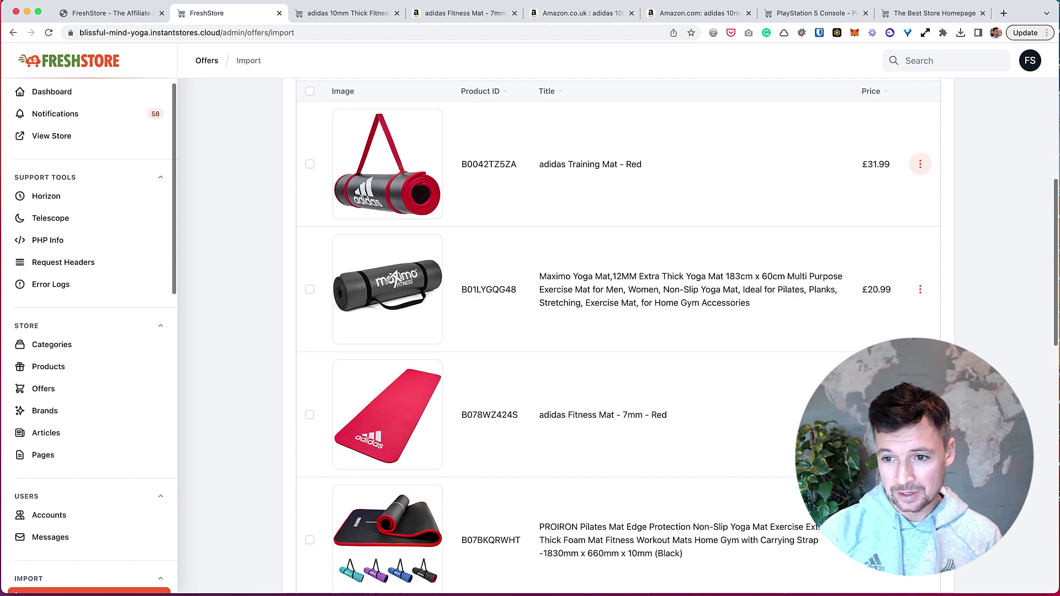
Step: Create a product from the adidas Training Mat - Red offer in the Extra Thick Yoga Mats category
left_click(920, 164)
left_click(863, 212)
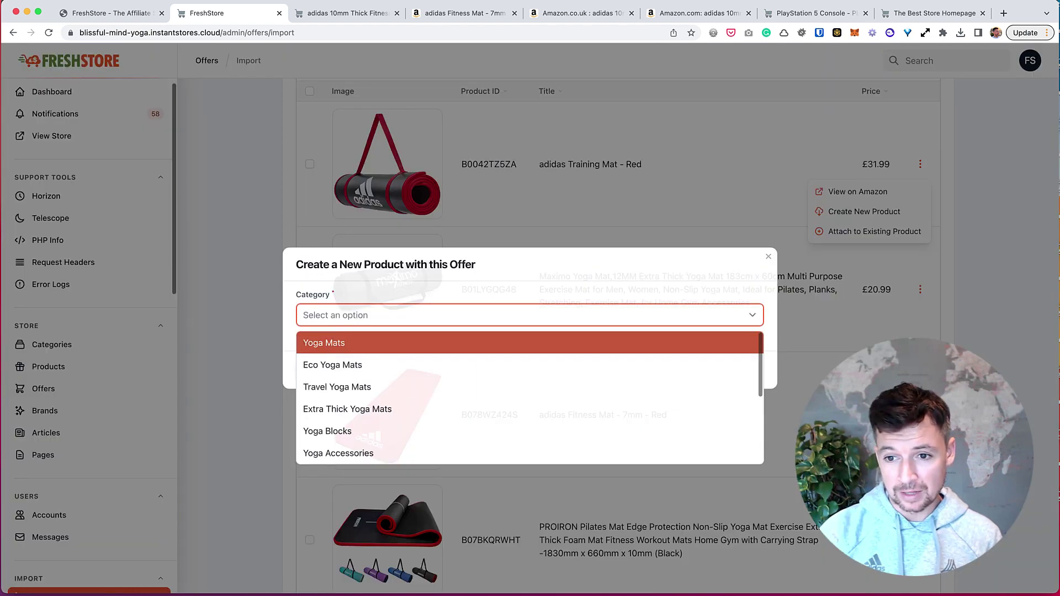
scroll(530, 397, "down", 1)
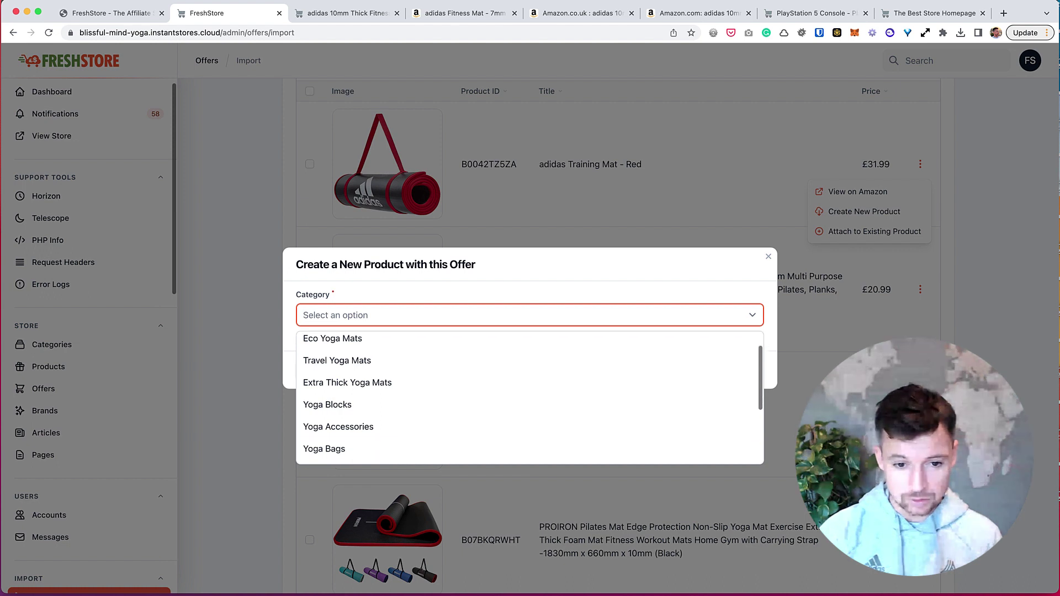
left_click(349, 379)
key("Escape")
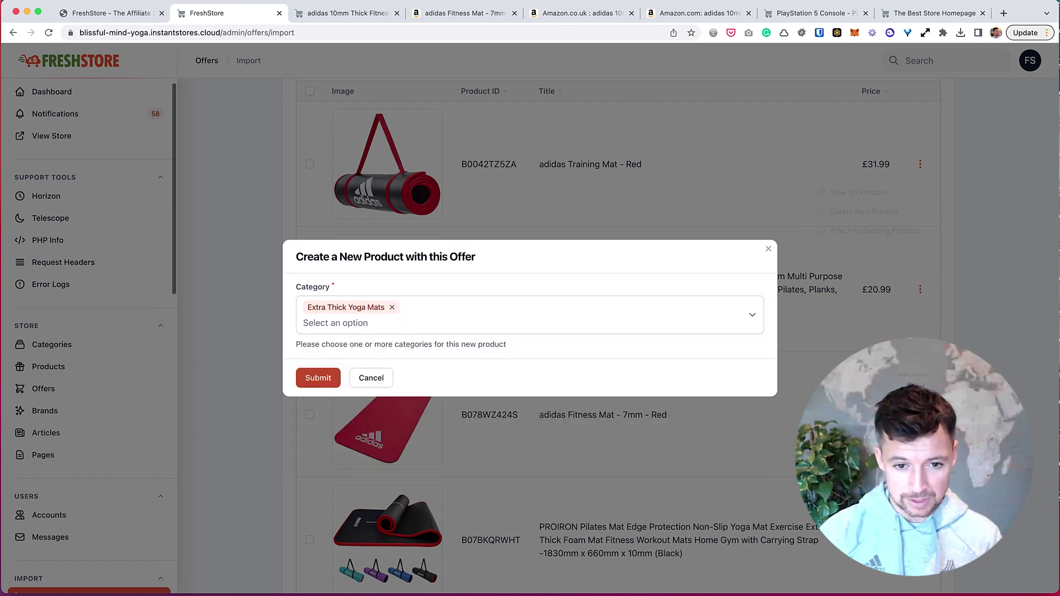
left_click(323, 378)
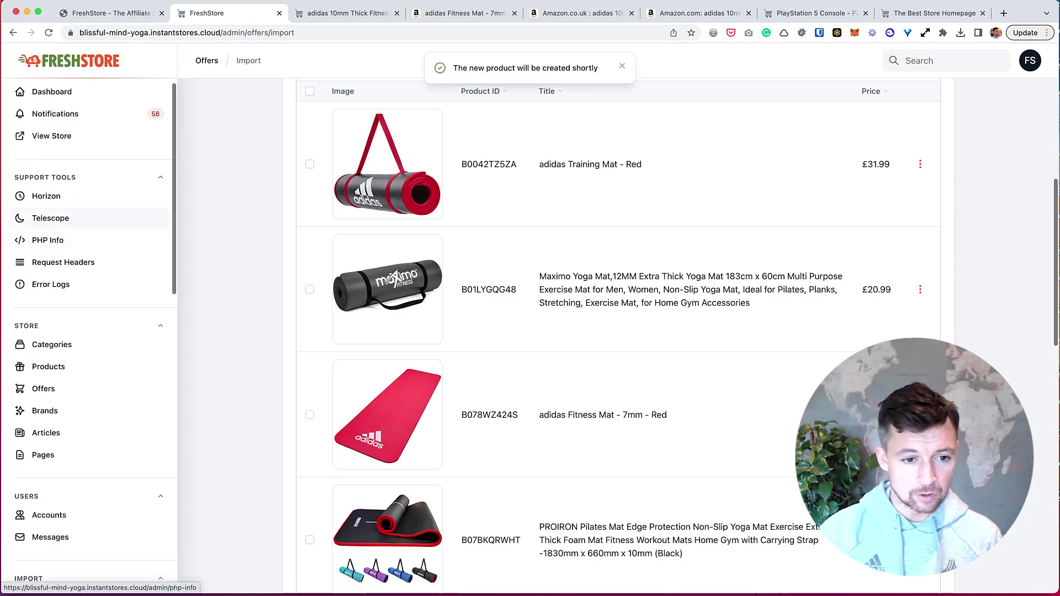
Step: Find the newly created adidas Training Mat - Red in Products and view its storefront page
left_click(48, 366)
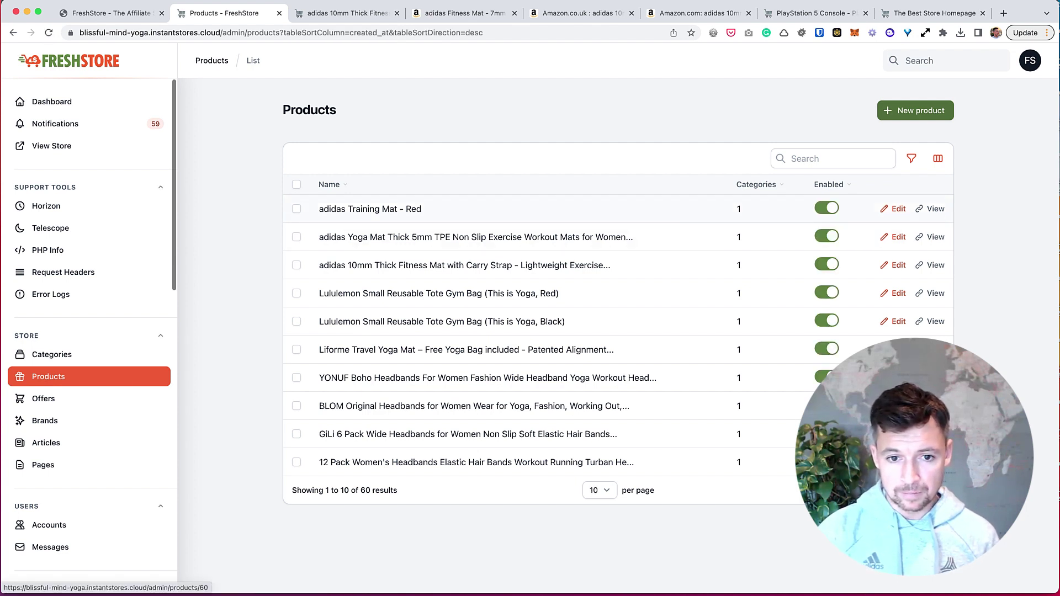
left_click(477, 237)
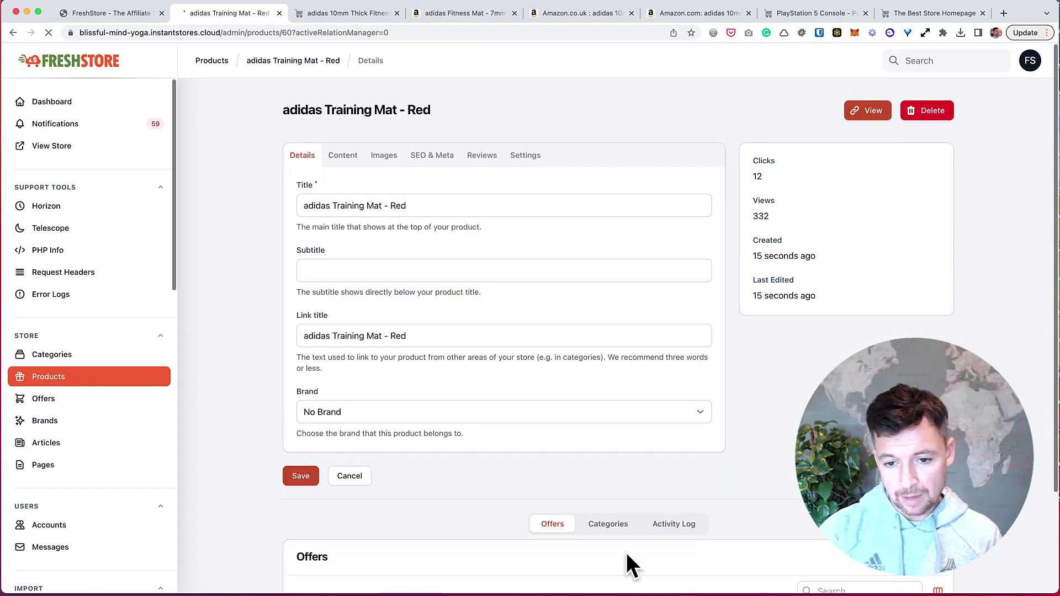
scroll(628, 566, "down", 3)
scroll(628, 565, "up", 2)
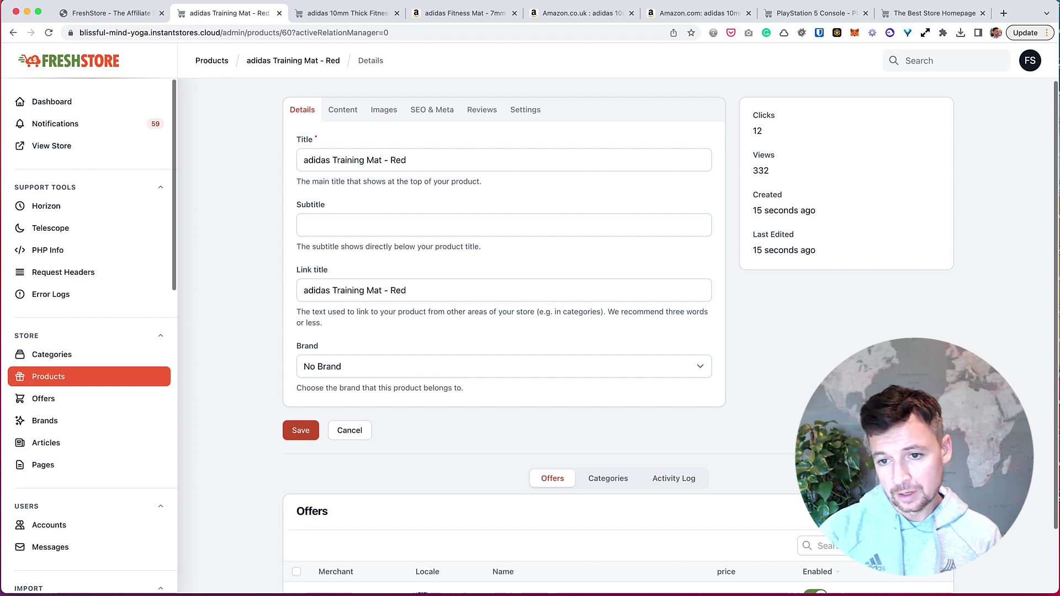
triple_click(782, 211)
scroll(627, 415, "down", 2)
scroll(867, 110, "up", 5)
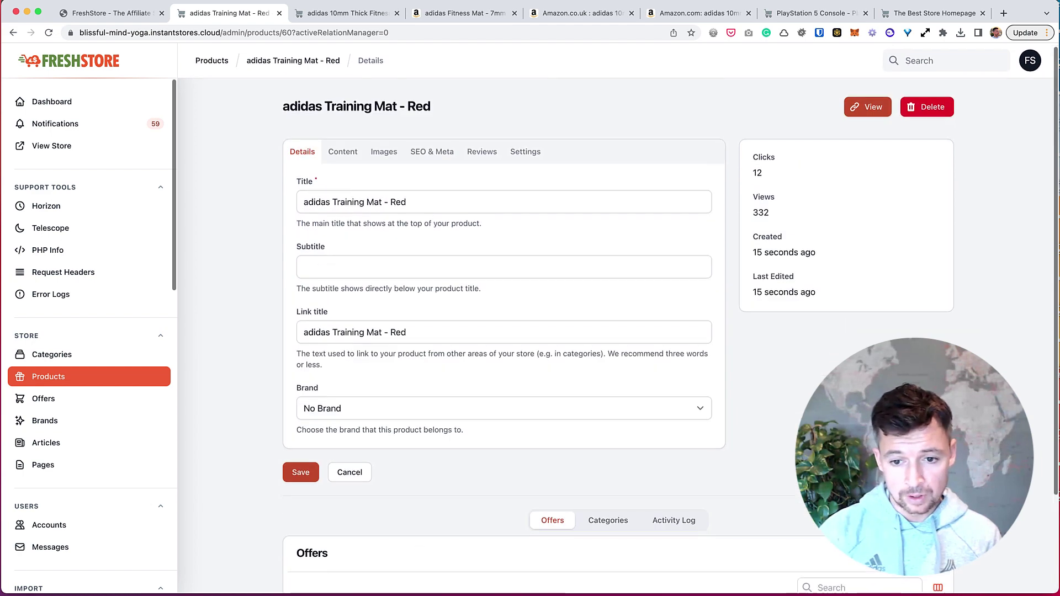
left_click(867, 110)
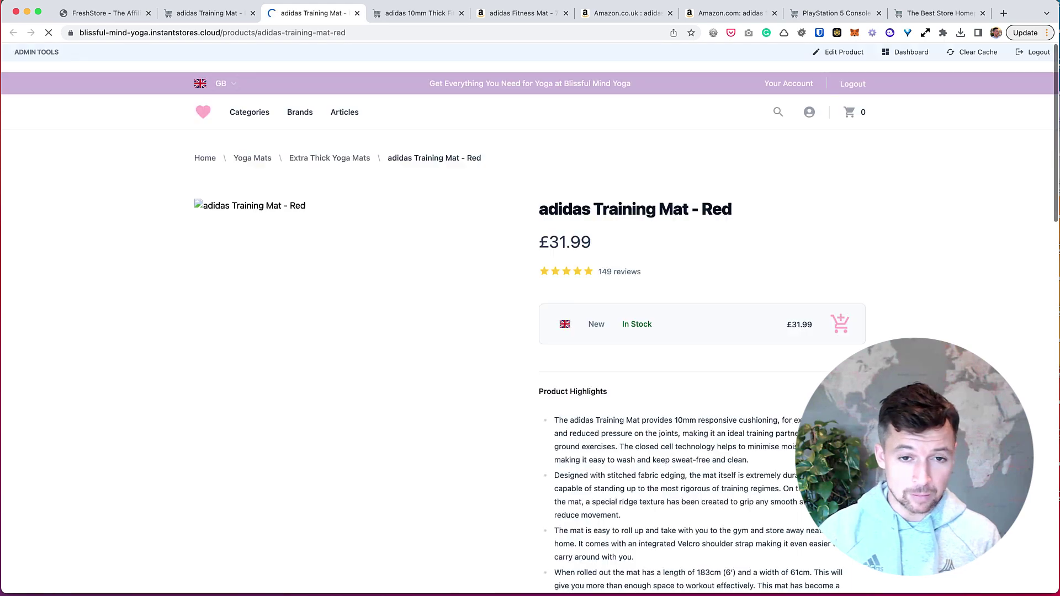
scroll(531, 331, "down", 1)
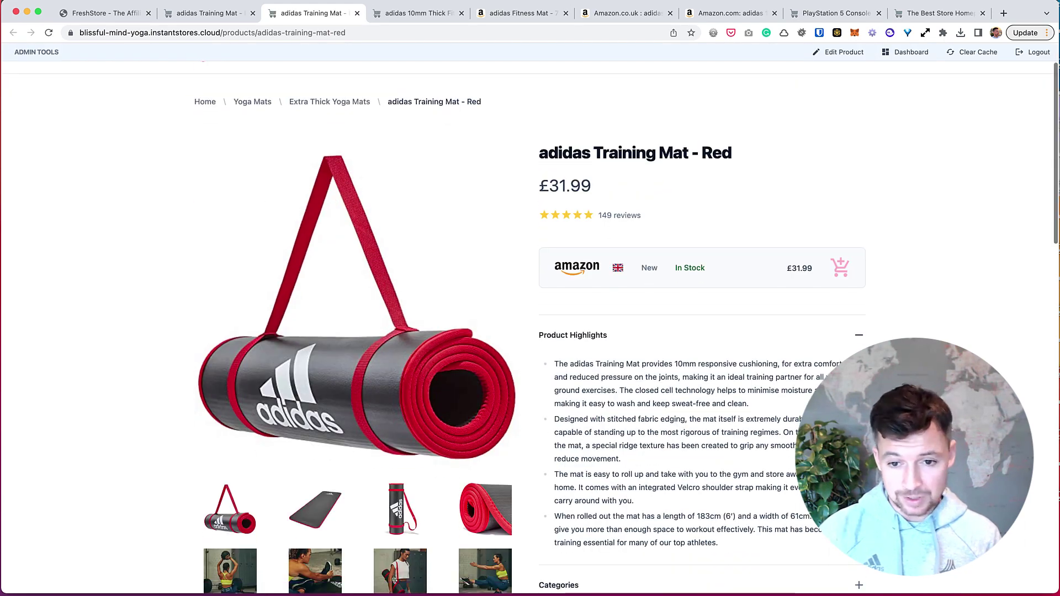
scroll(531, 332, "up", 1)
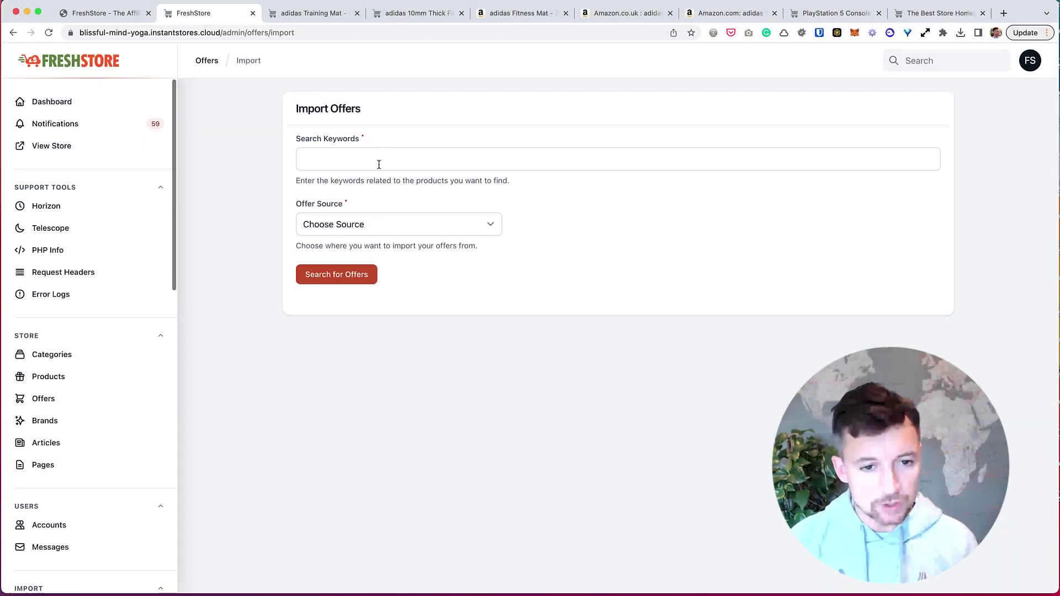
Step: Search eBay offers for 'yoga mat', listing mats such as the $39.99 HOTWORX hemp mat
left_click(378, 163)
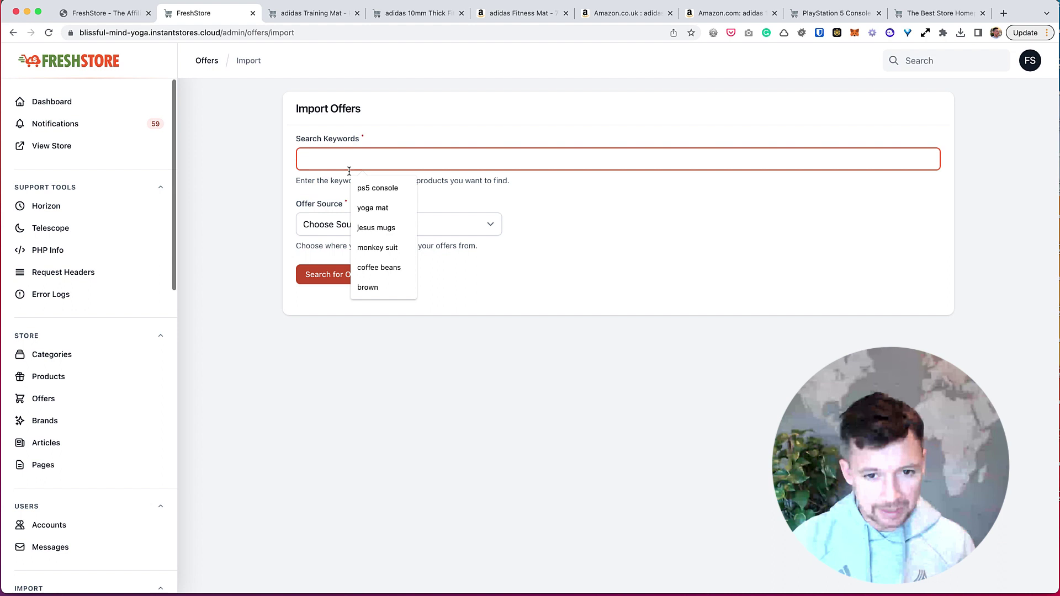
left_click(365, 208)
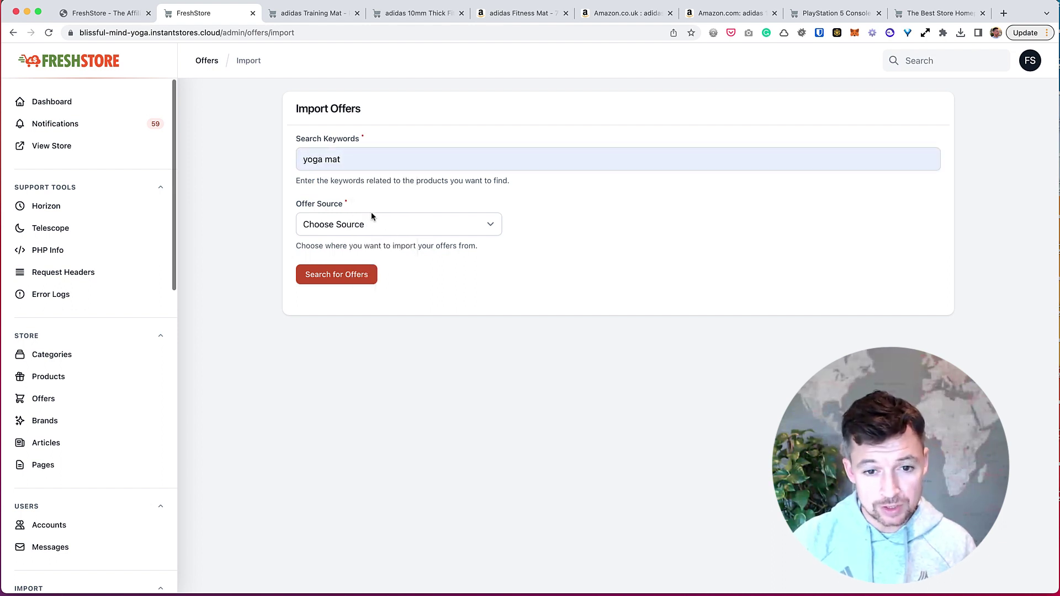
left_click(374, 222)
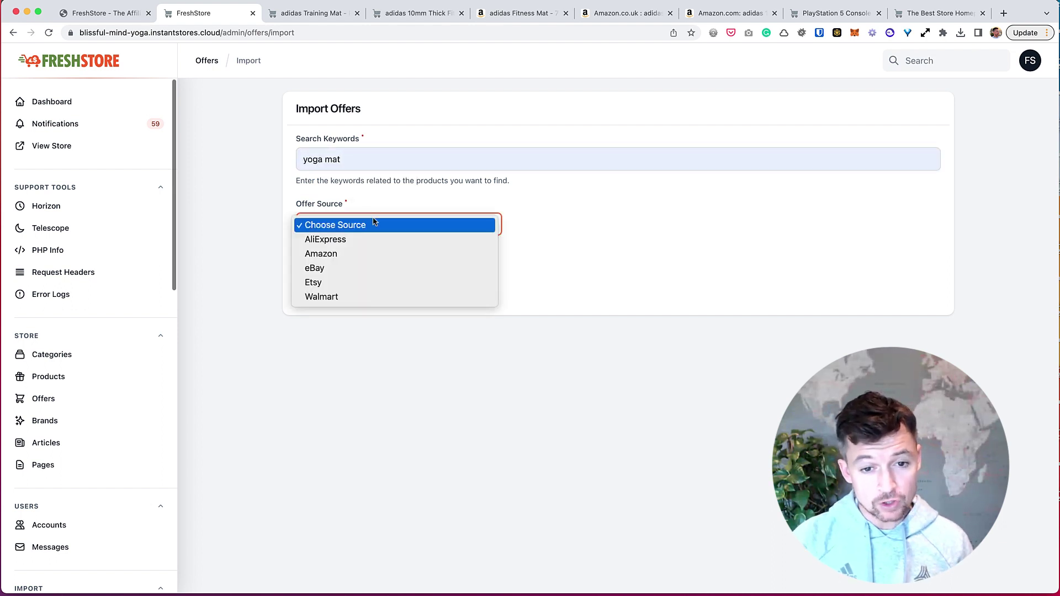
left_click(324, 277)
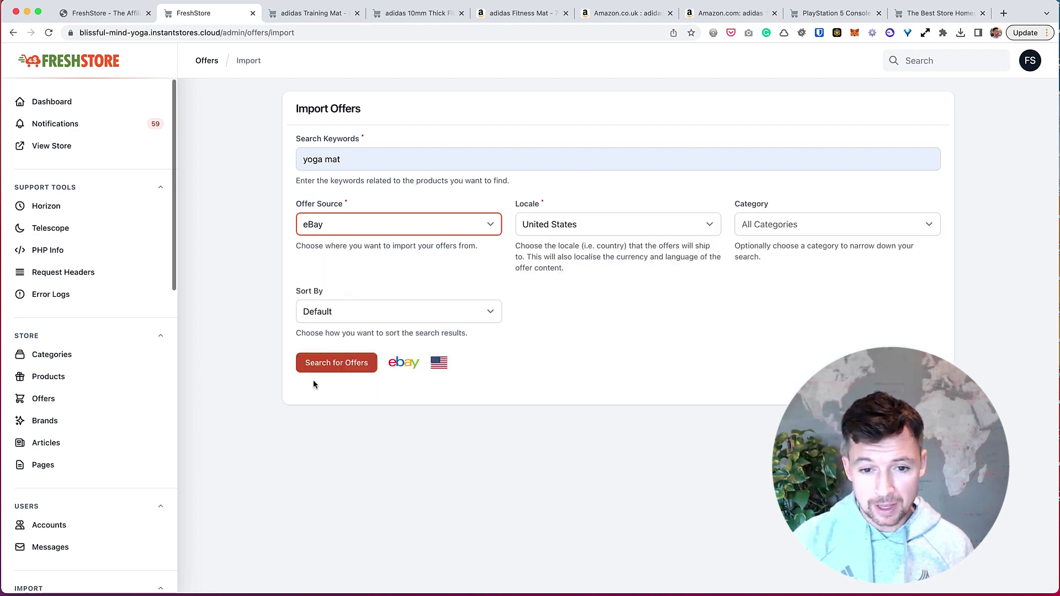
left_click(319, 365)
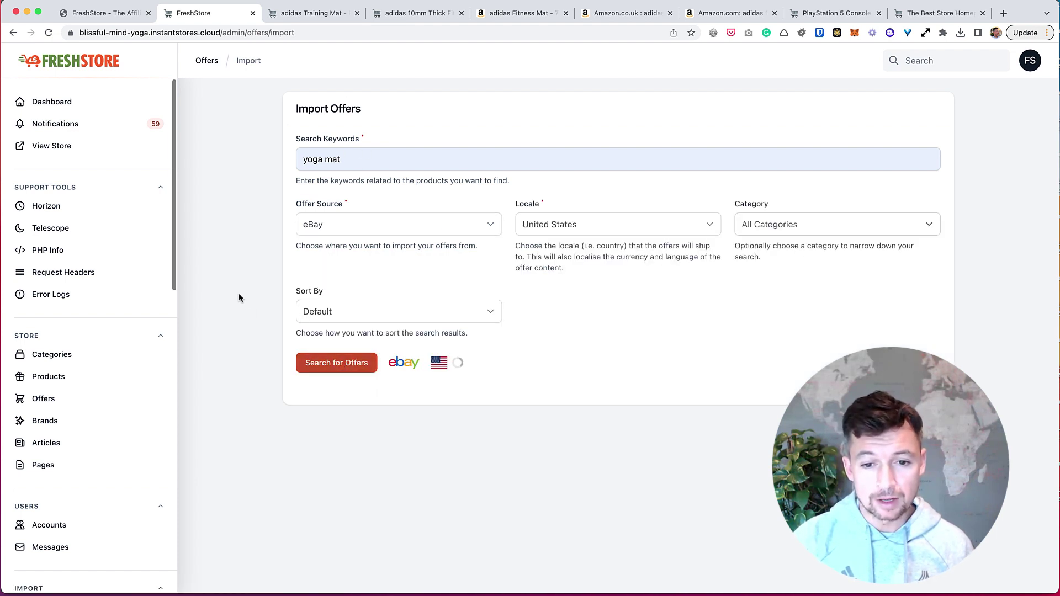
scroll(885, 343, "down", 3)
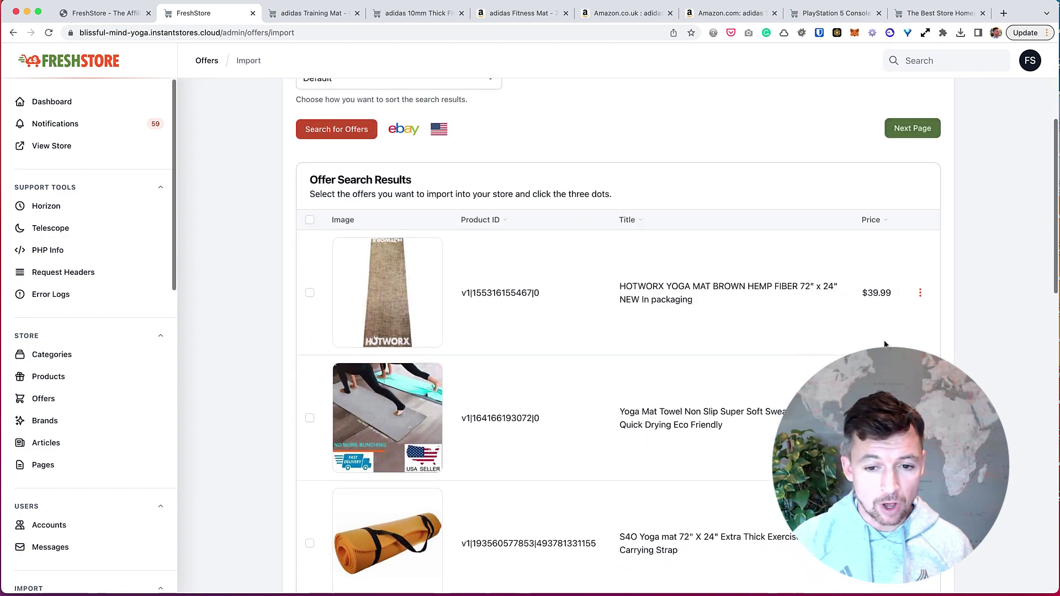
scroll(885, 344, "down", 1)
scroll(418, 348, "down", 1)
scroll(418, 348, "down", 4)
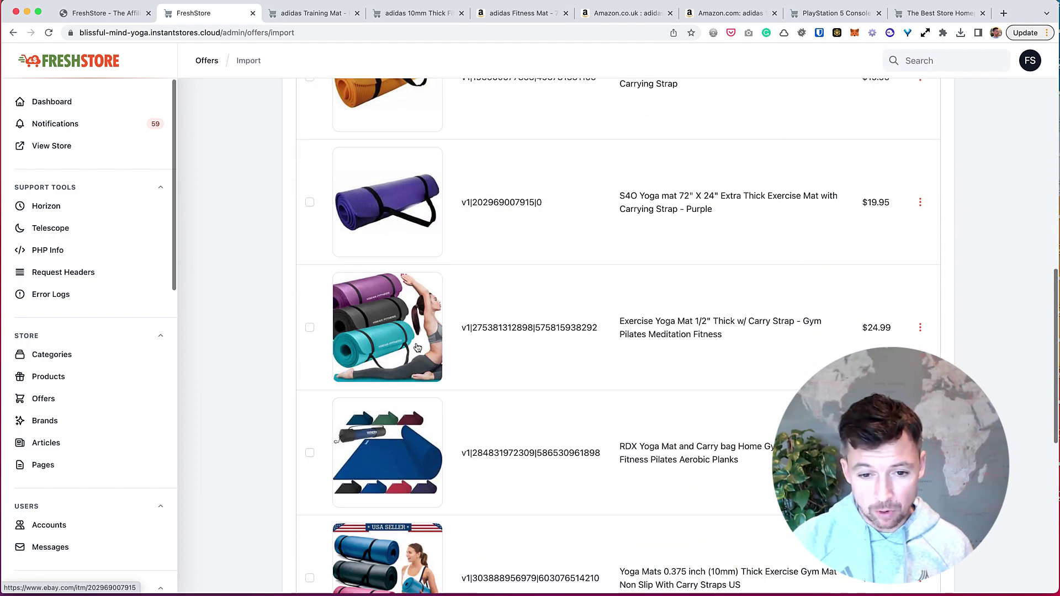
scroll(418, 348, "down", 5)
scroll(417, 348, "up", 1)
scroll(418, 348, "up", 5)
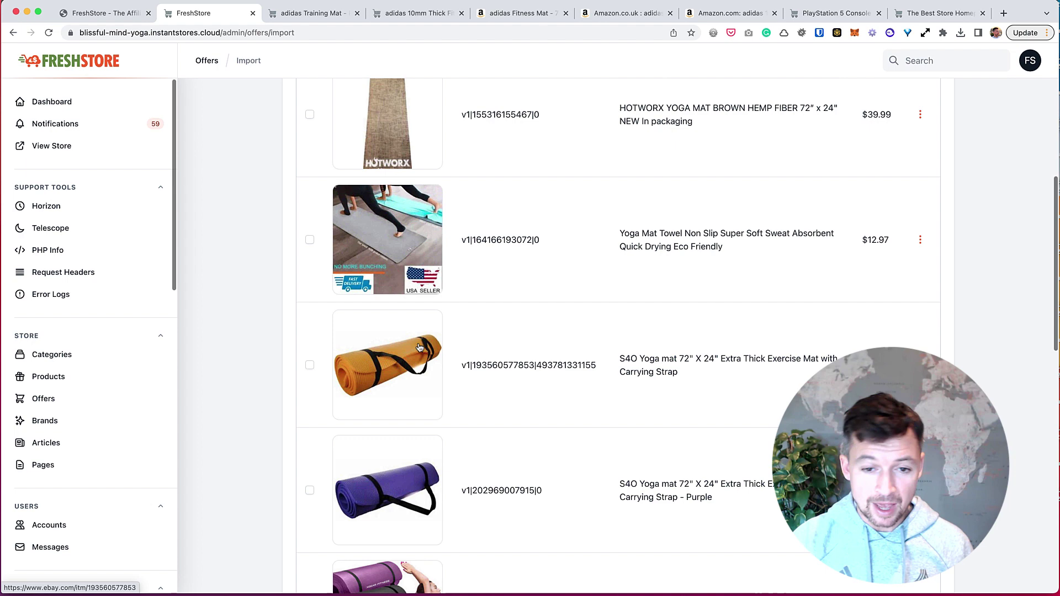
scroll(389, 332, "up", 5)
scroll(368, 312, "up", 1)
Step: Switch the offer source to Etsy and search 'yoga mat', listing foam mats at $78.36
left_click(353, 234)
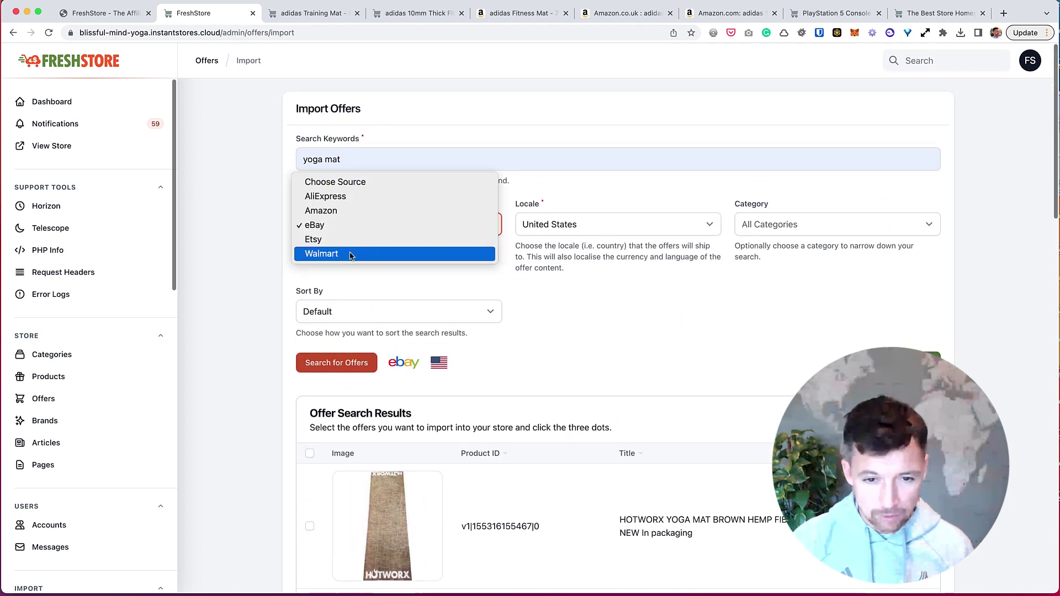
left_click(336, 239)
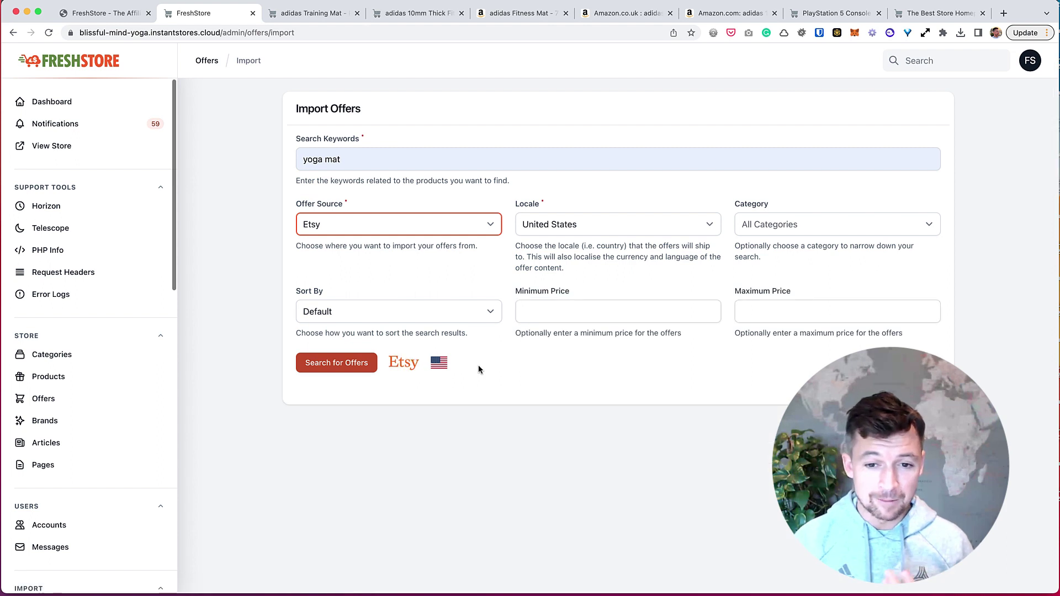
left_click(336, 363)
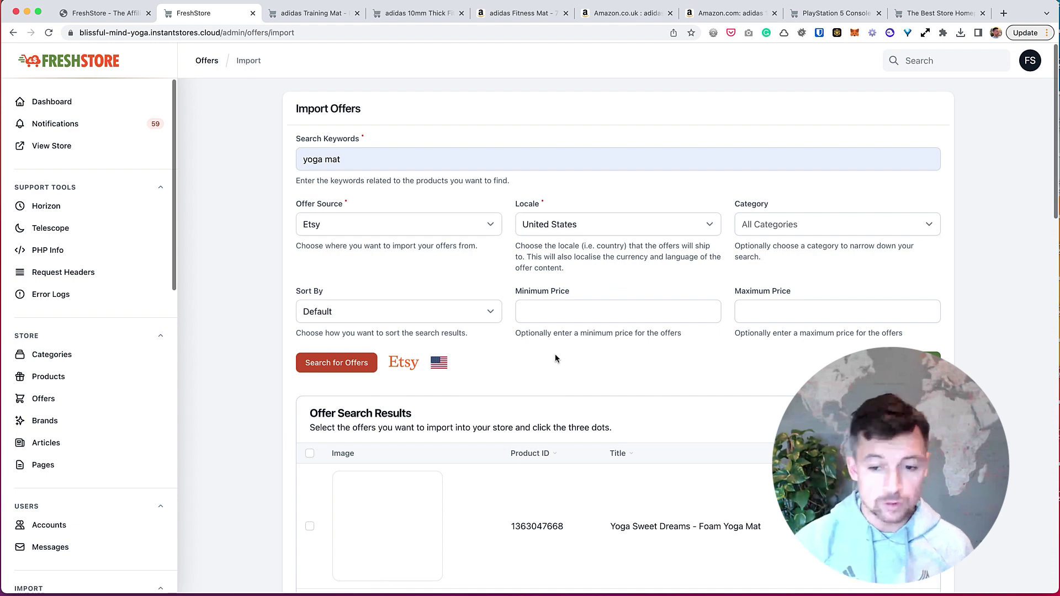
scroll(556, 354, "down", 5)
scroll(573, 345, "down", 10)
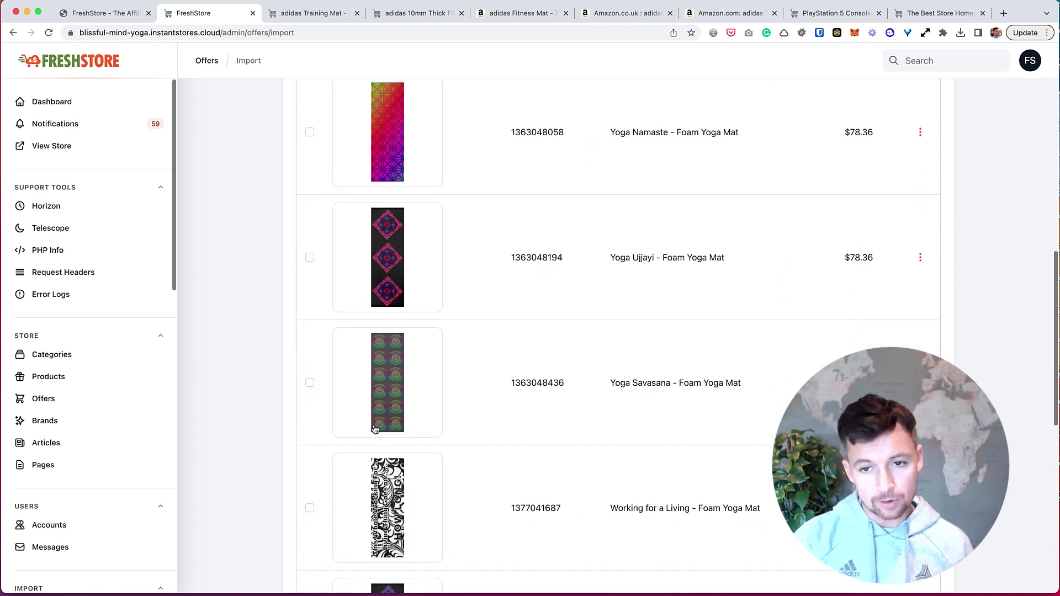
scroll(385, 424, "up", 15)
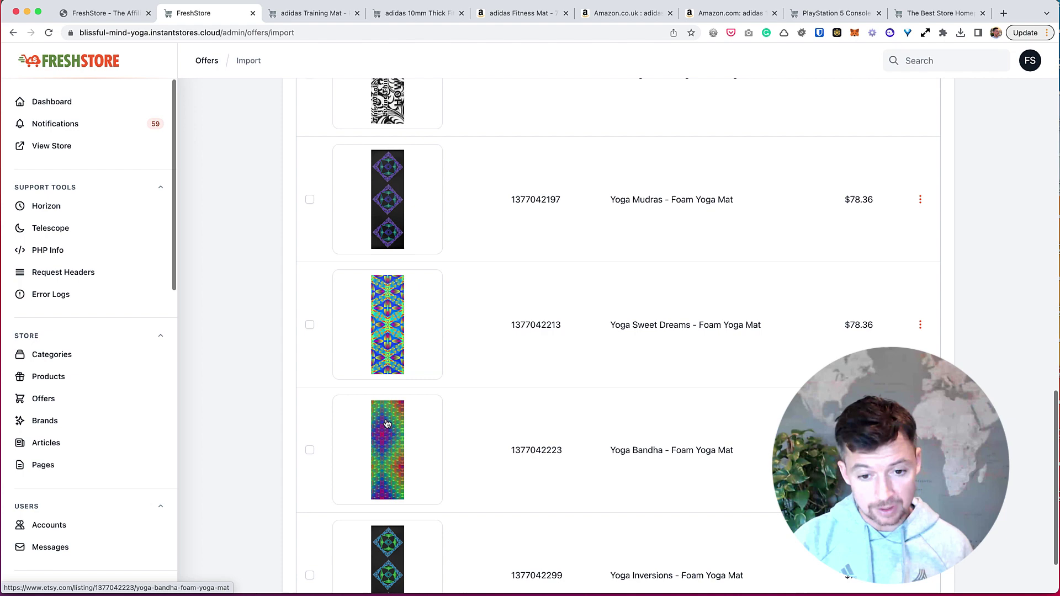
left_click(360, 225)
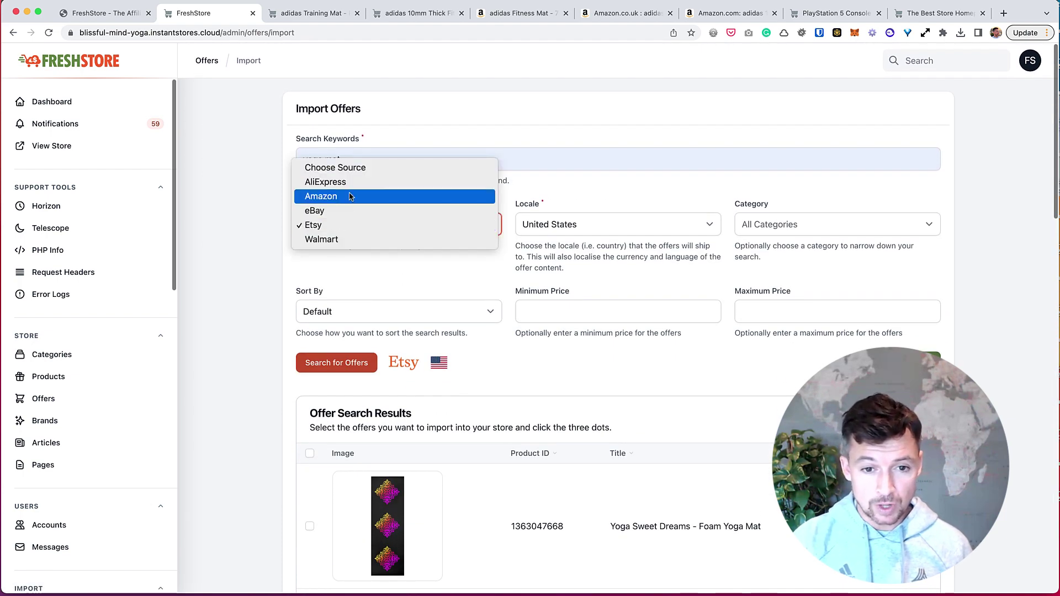
Step: Search Walmart offers for 'yoga mat', finding a Tone Fitness 5mm yoga mat
left_click(327, 239)
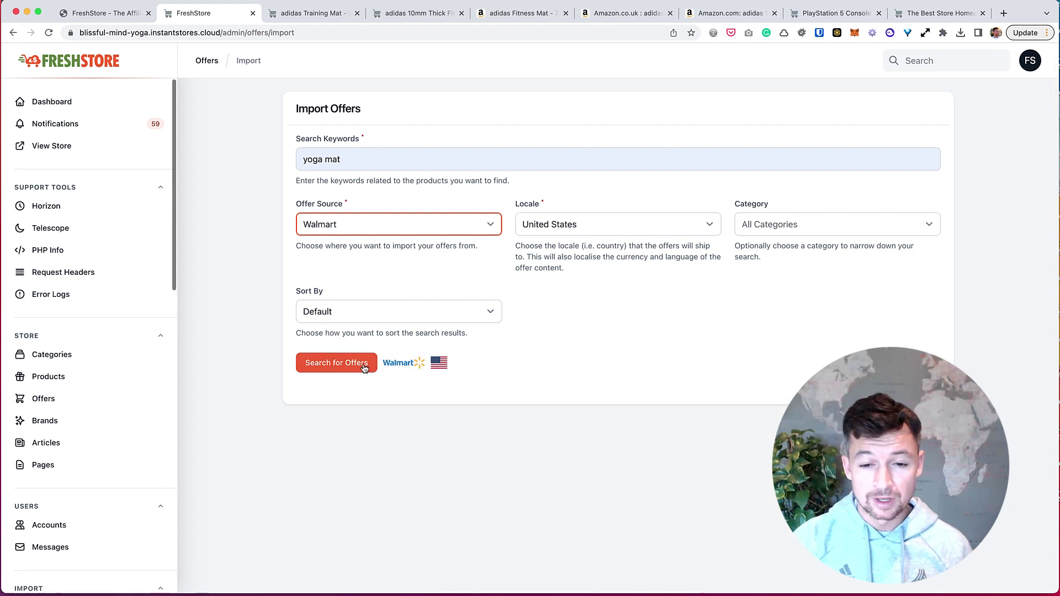
left_click(358, 367)
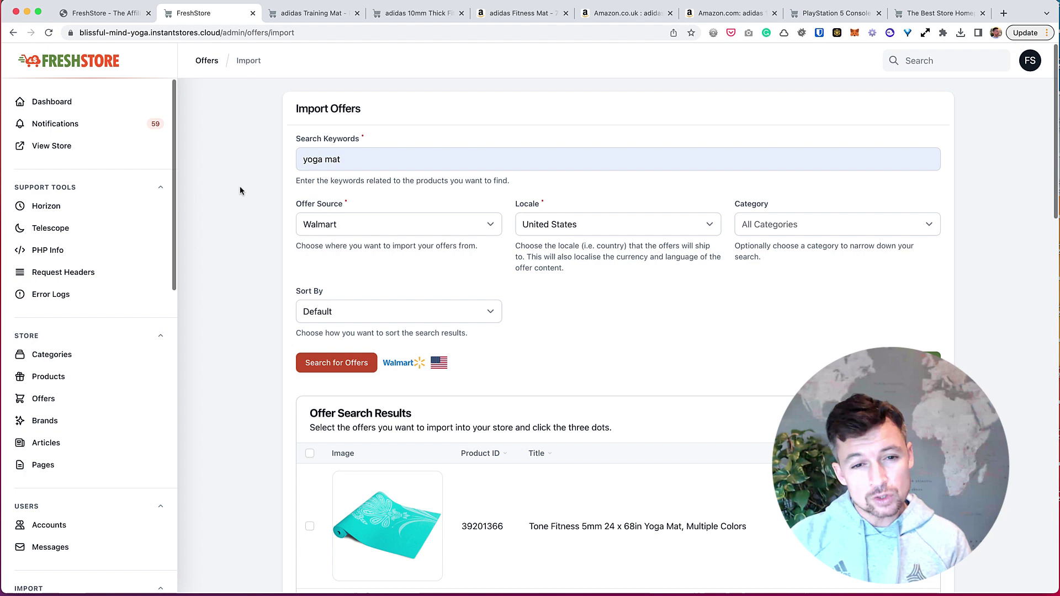
Step: Browse the Blissful Mind Yoga, adidas mat, PlayStation 5 and pizza demo storefront pages
left_click(299, 14)
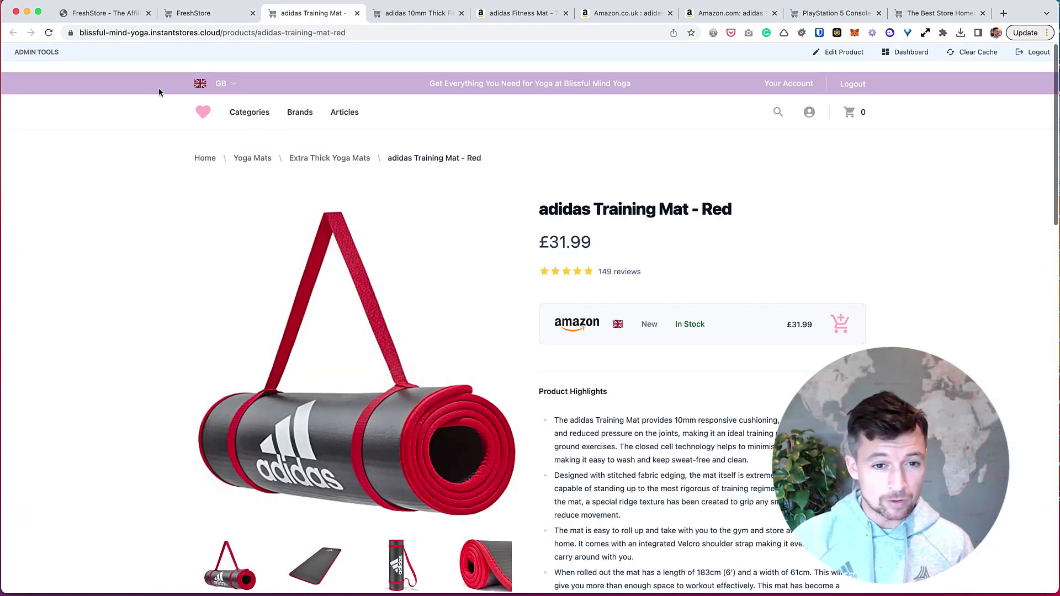
left_click(201, 114)
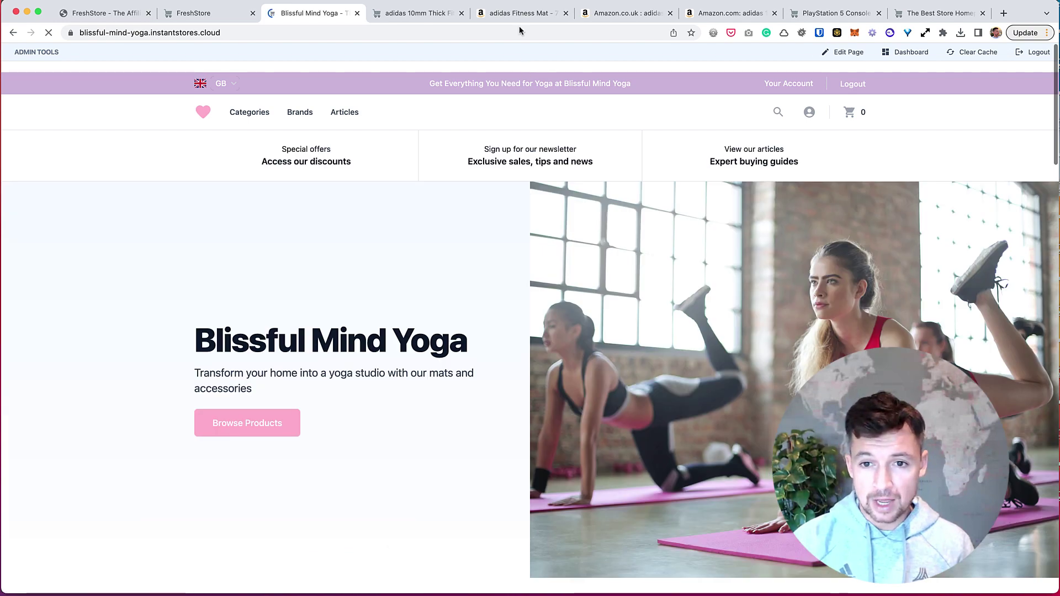
left_click(419, 13)
left_click(837, 14)
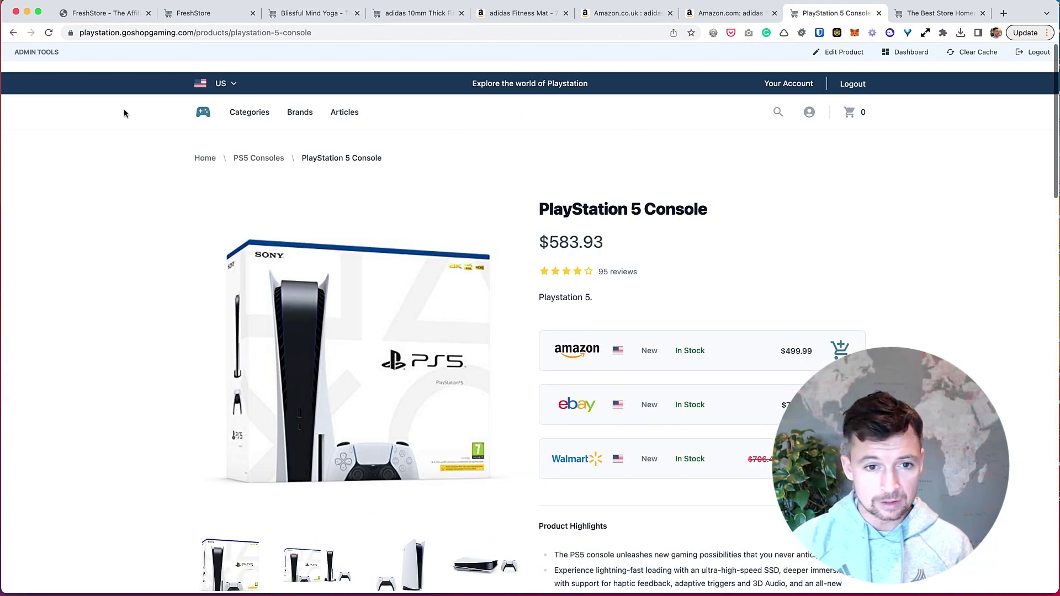
left_click(936, 13)
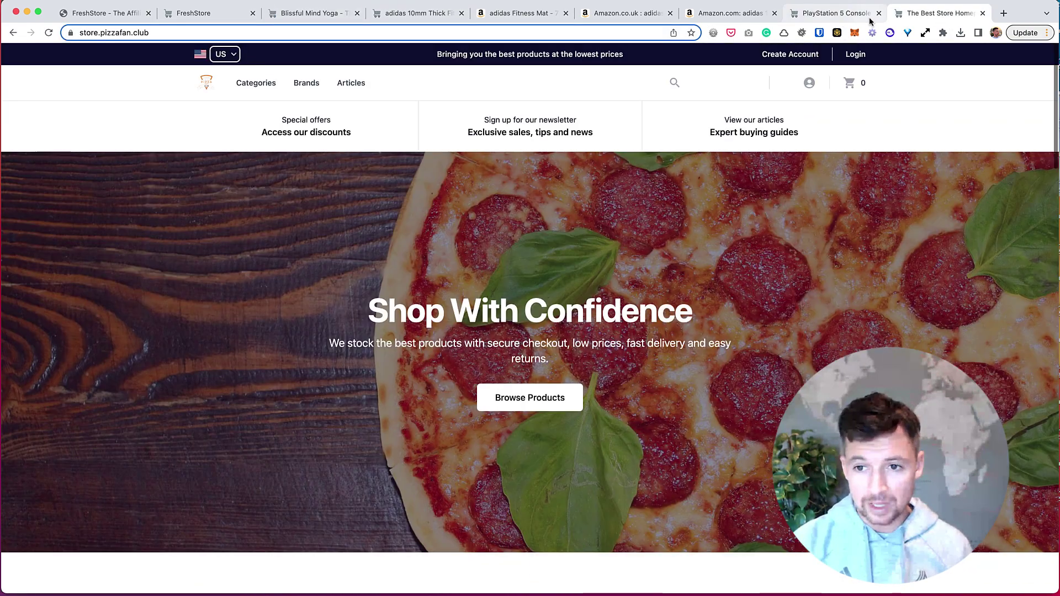
left_click(833, 14)
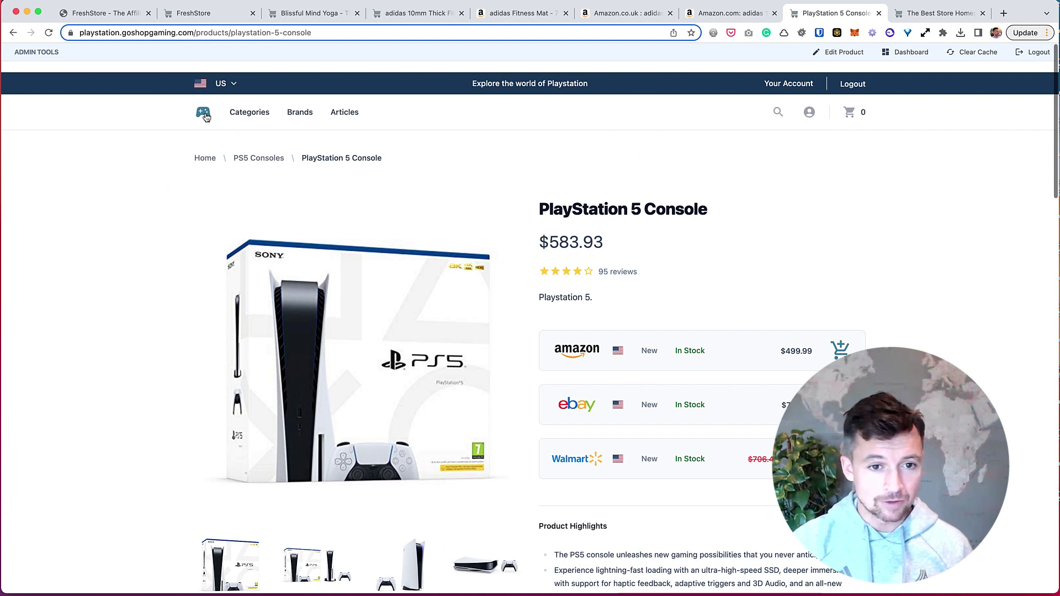
Step: From the PlayStation store home, visit the PULSE 3D headset, then the PlayStation 5 Console page
left_click(205, 159)
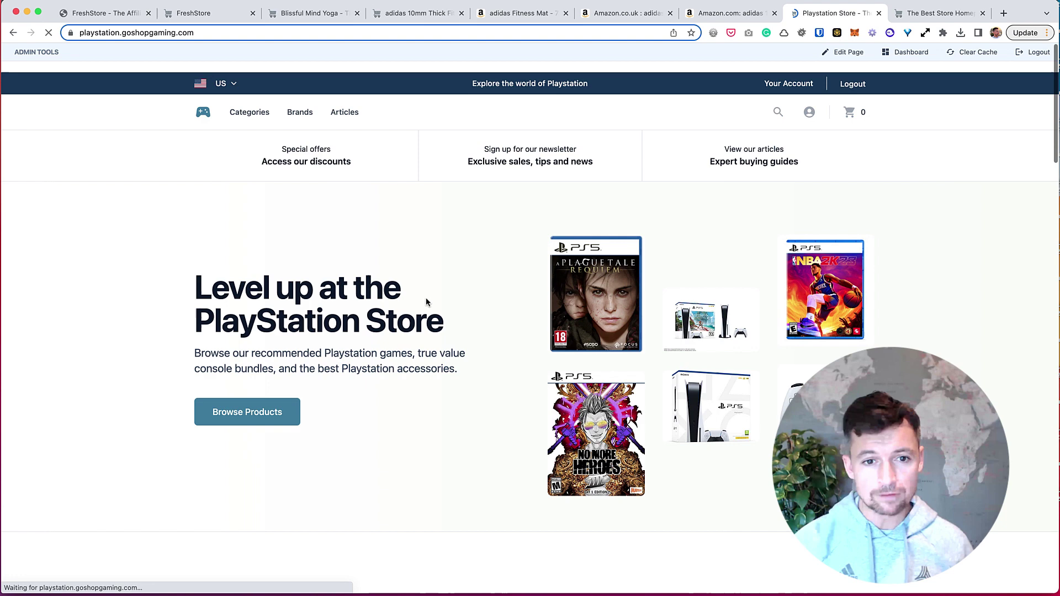
scroll(570, 240, "down", 1)
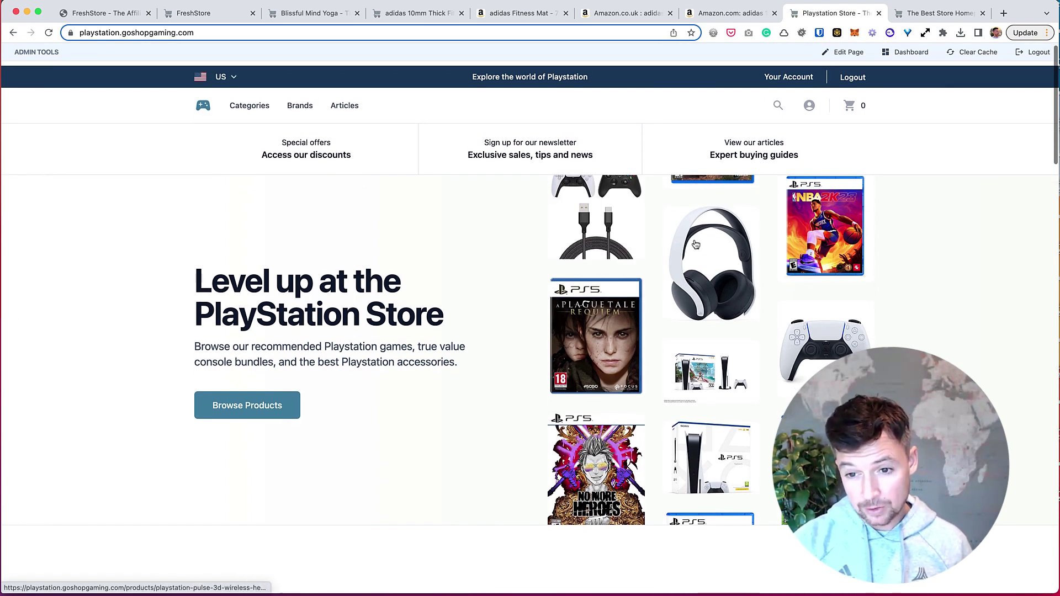
scroll(824, 200, "down", 2)
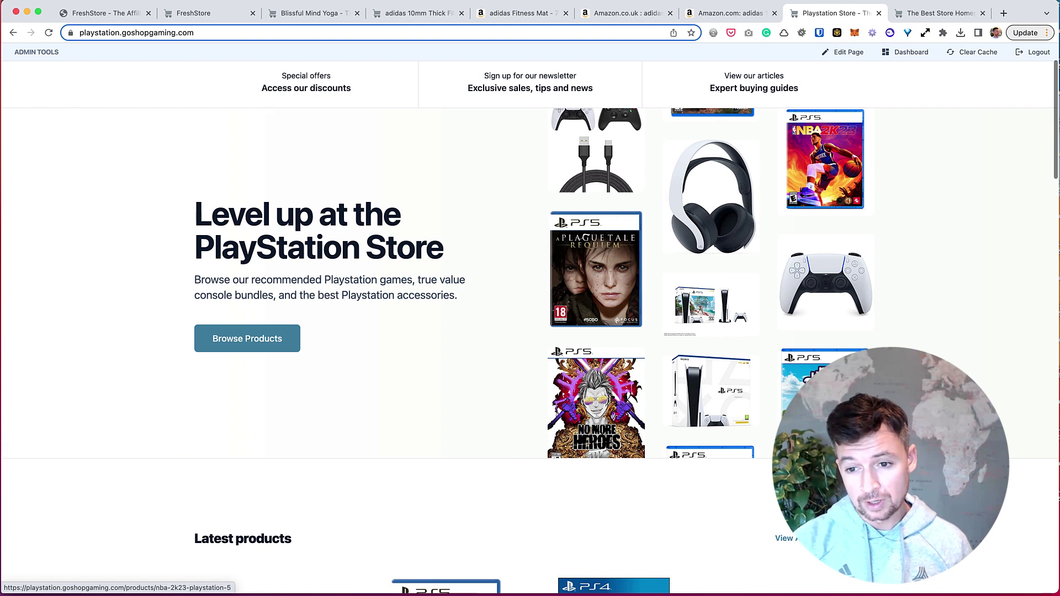
left_click(691, 188)
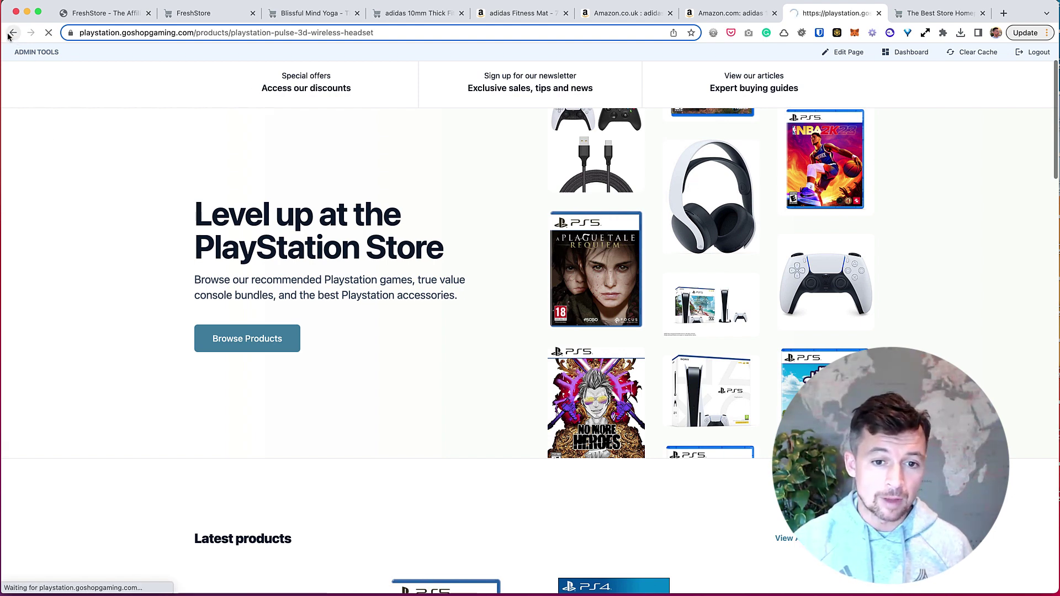
scroll(191, 259, "down", 2)
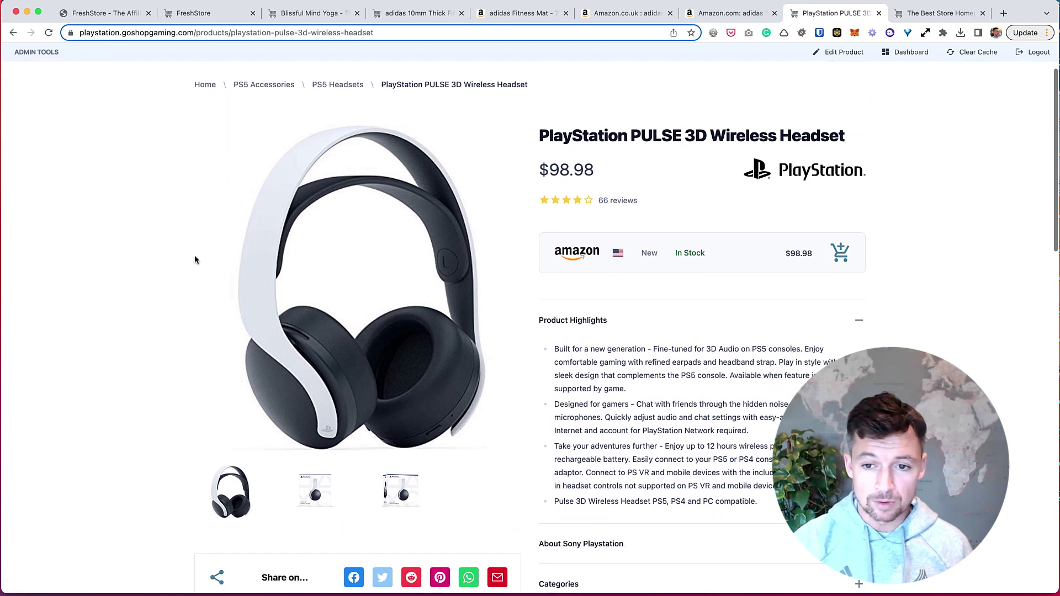
left_click(16, 35)
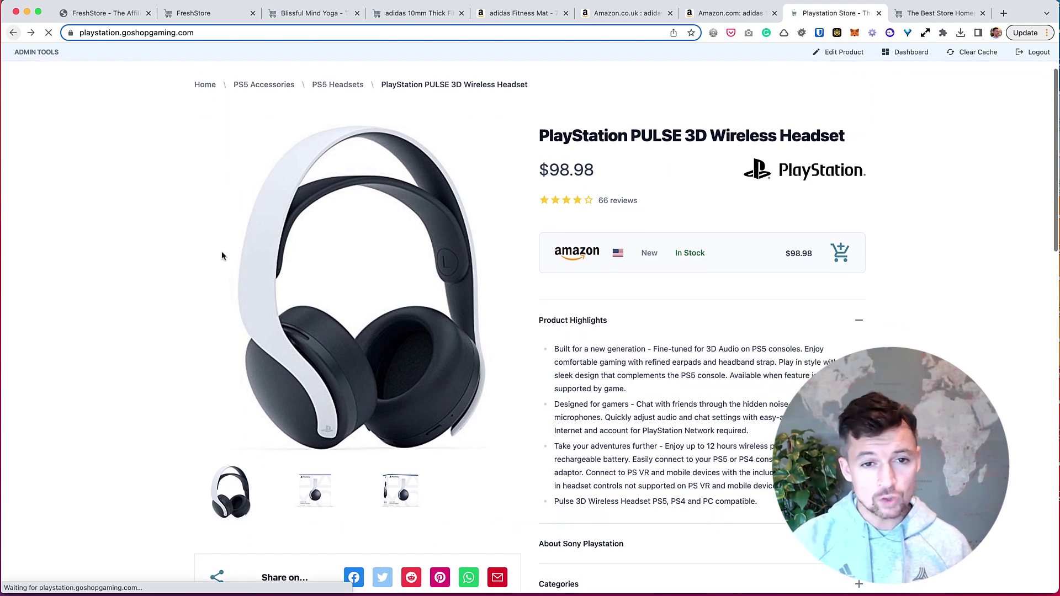
scroll(388, 256, "down", 2)
scroll(389, 261, "down", 2)
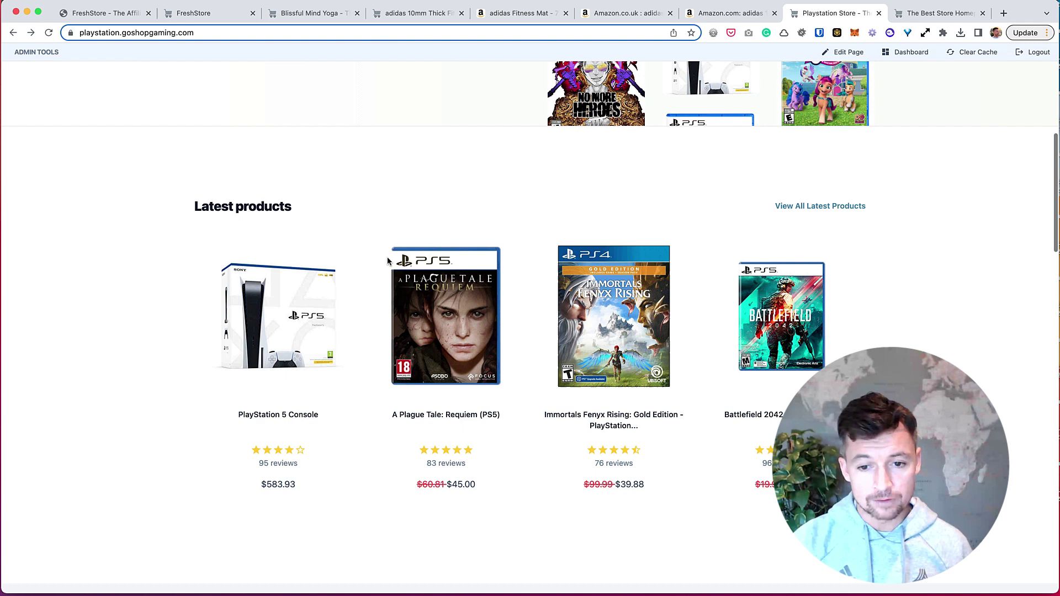
scroll(388, 262, "down", 1)
left_click(255, 279)
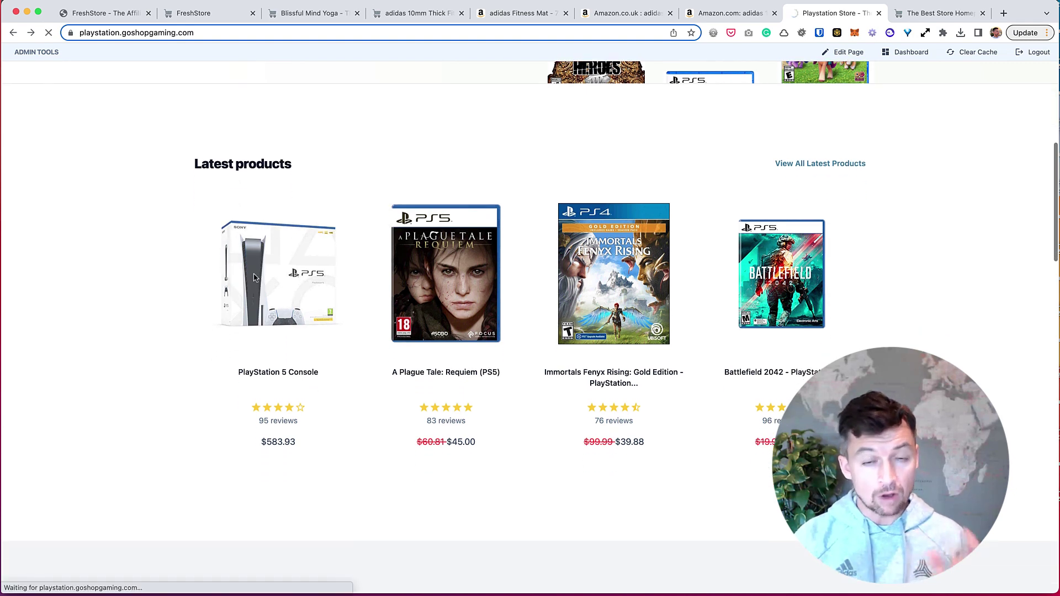
scroll(257, 274, "down", 1)
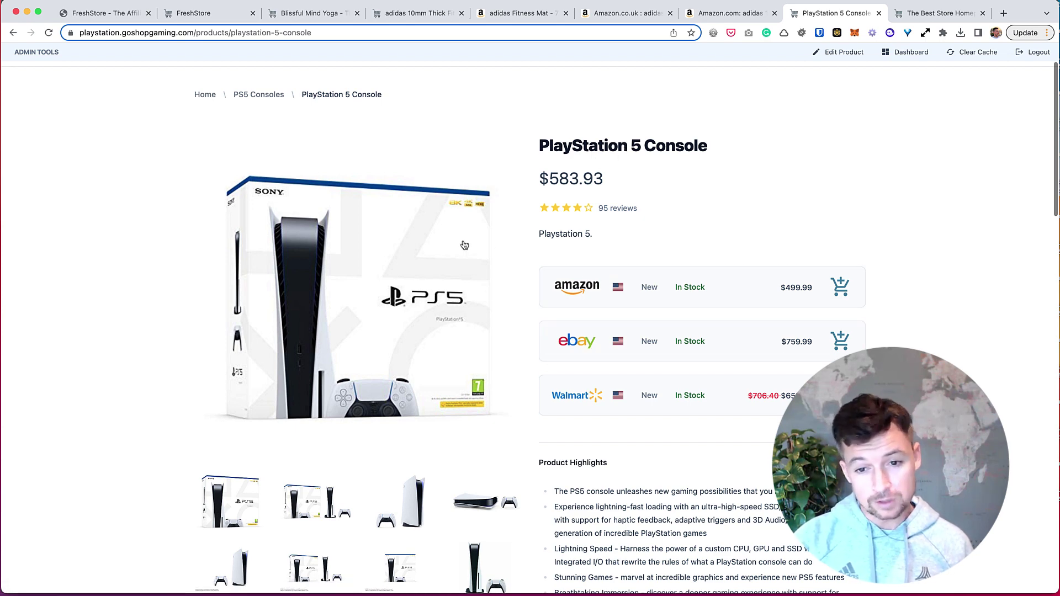
scroll(232, 116, "up", 1)
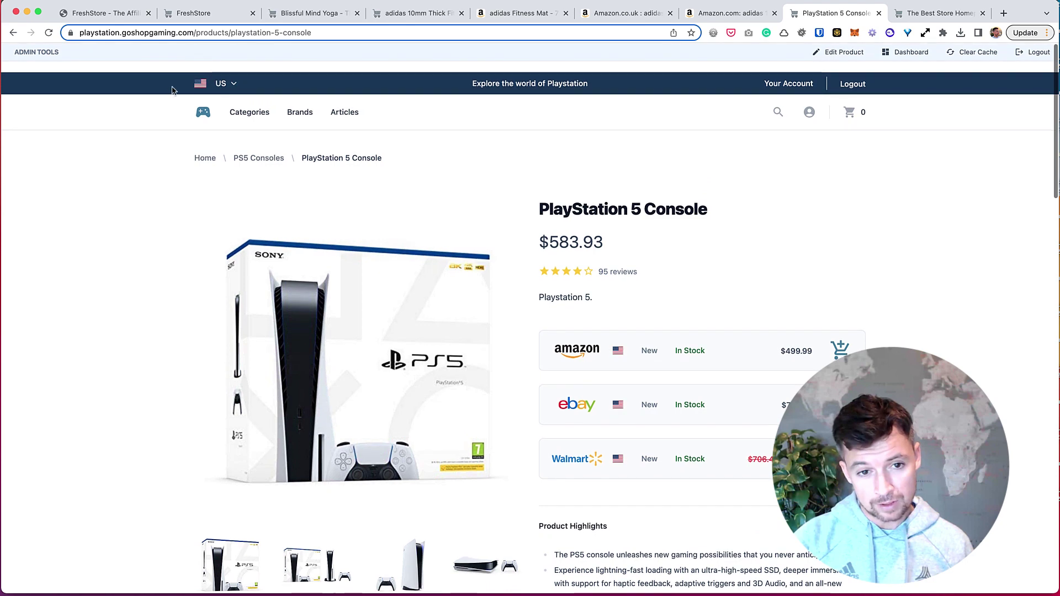
scroll(525, 304, "down", 2)
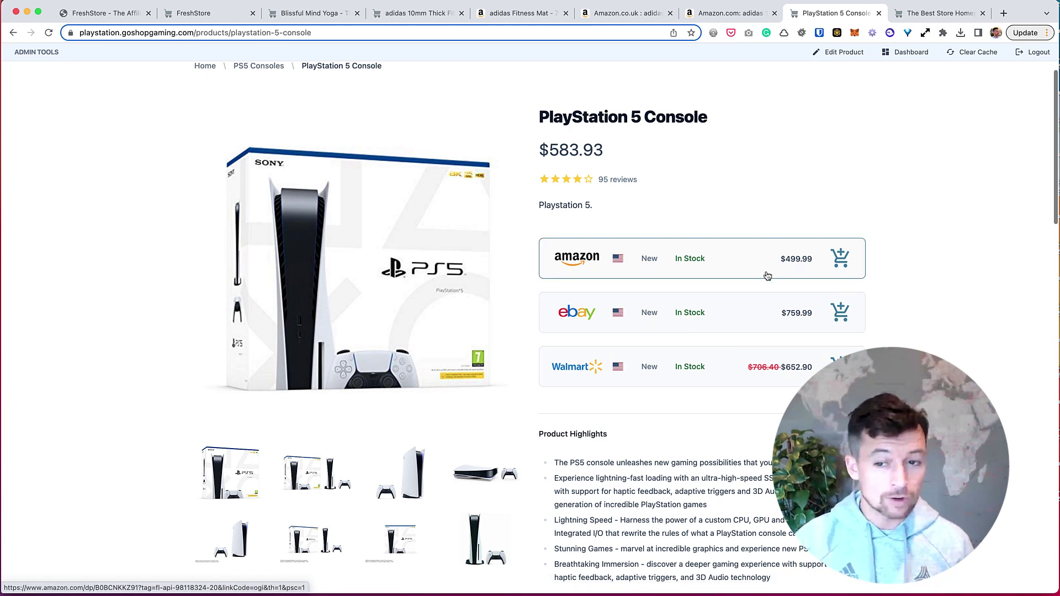
scroll(692, 387, "down", 2)
scroll(693, 385, "down", 10)
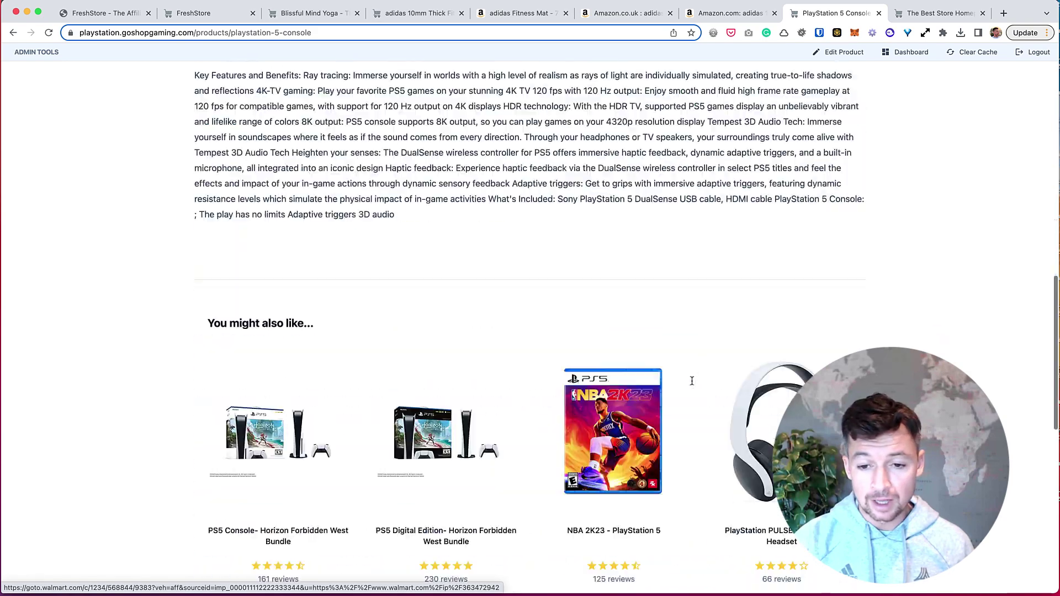
scroll(693, 386, "down", 3)
scroll(692, 385, "up", 5)
scroll(693, 386, "up", 10)
scroll(693, 385, "up", 1)
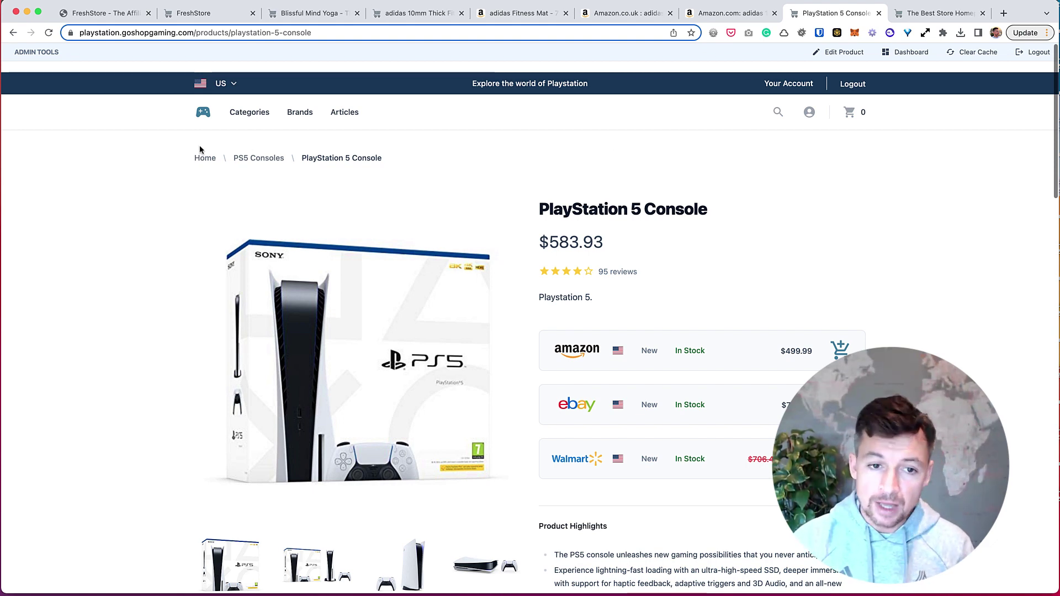
Step: Look over the pizza demo store homepage, then go back to the Blissful Mind Yoga store
left_click(941, 13)
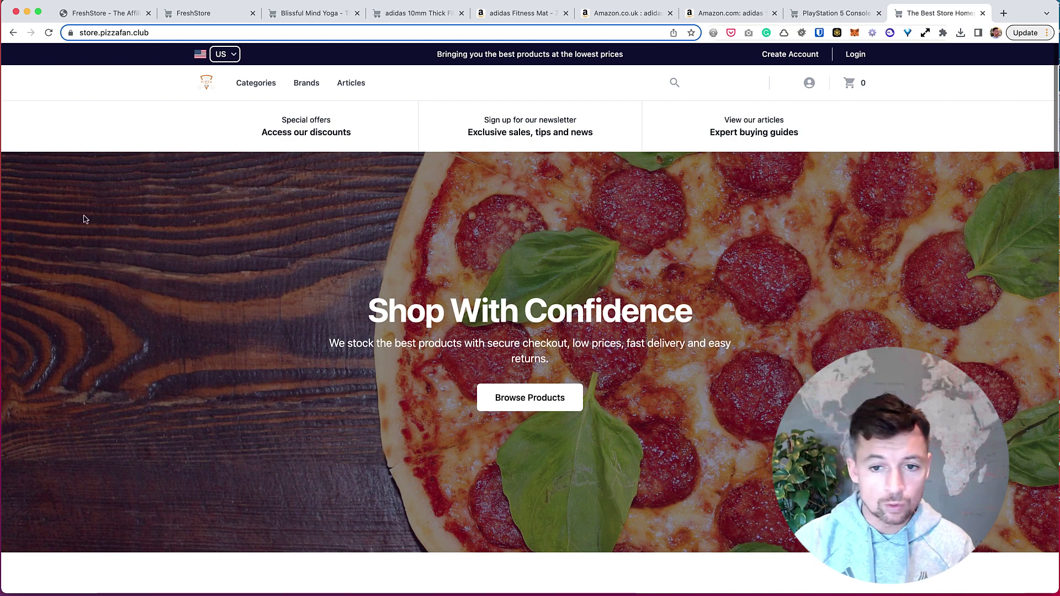
scroll(504, 161, "down", 2)
scroll(503, 162, "down", 2)
scroll(497, 174, "down", 1)
scroll(432, 207, "down", 5)
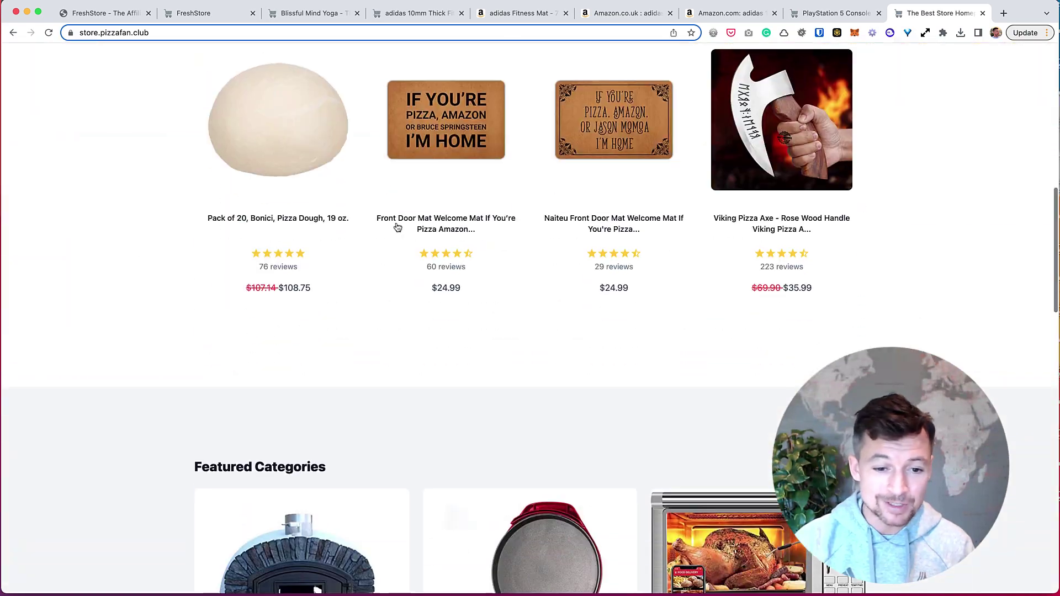
scroll(398, 227, "down", 3)
scroll(397, 227, "down", 3)
scroll(398, 224, "down", 4)
scroll(398, 222, "down", 3)
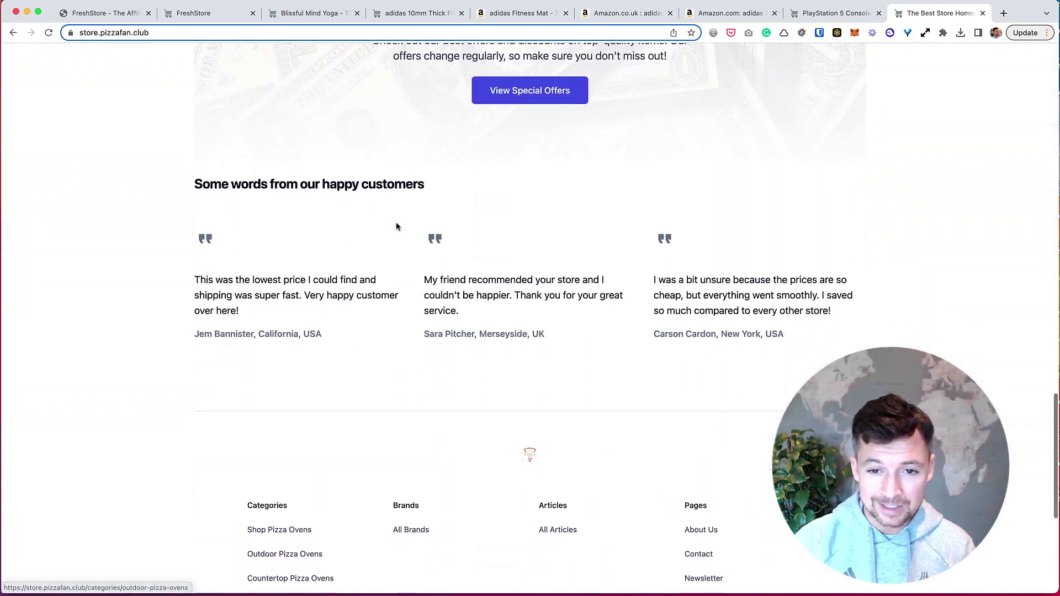
scroll(399, 223, "down", 2)
scroll(398, 224, "up", 10)
scroll(397, 227, "up", 10)
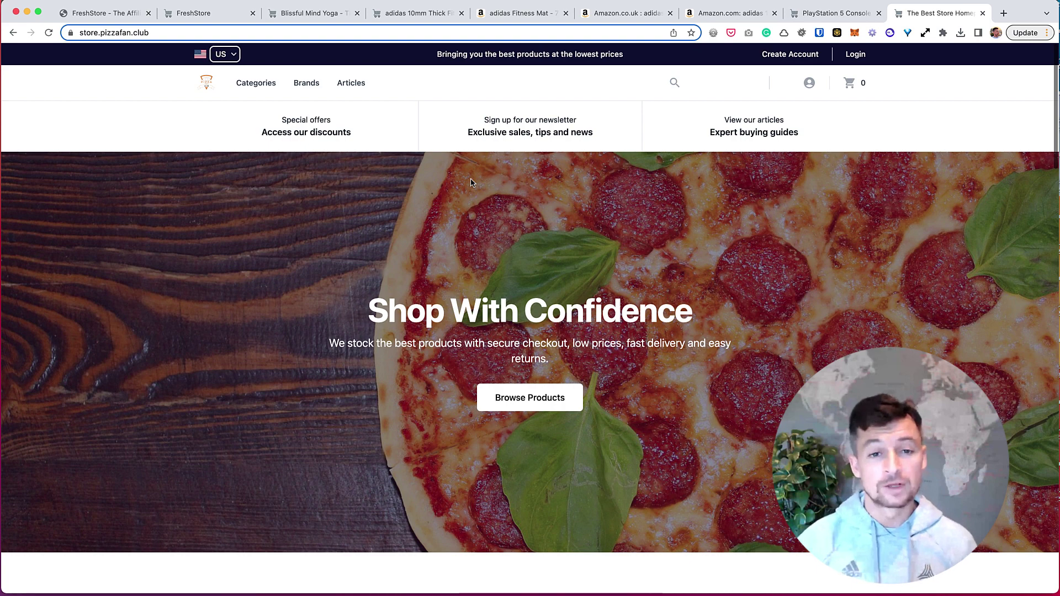
left_click(311, 13)
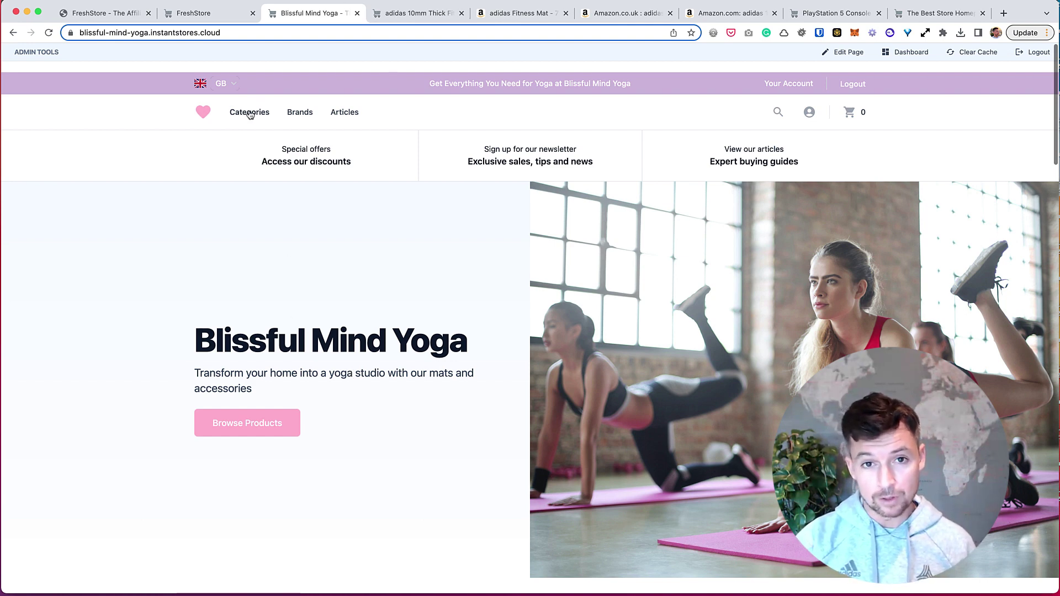
mouse_move(345, 113)
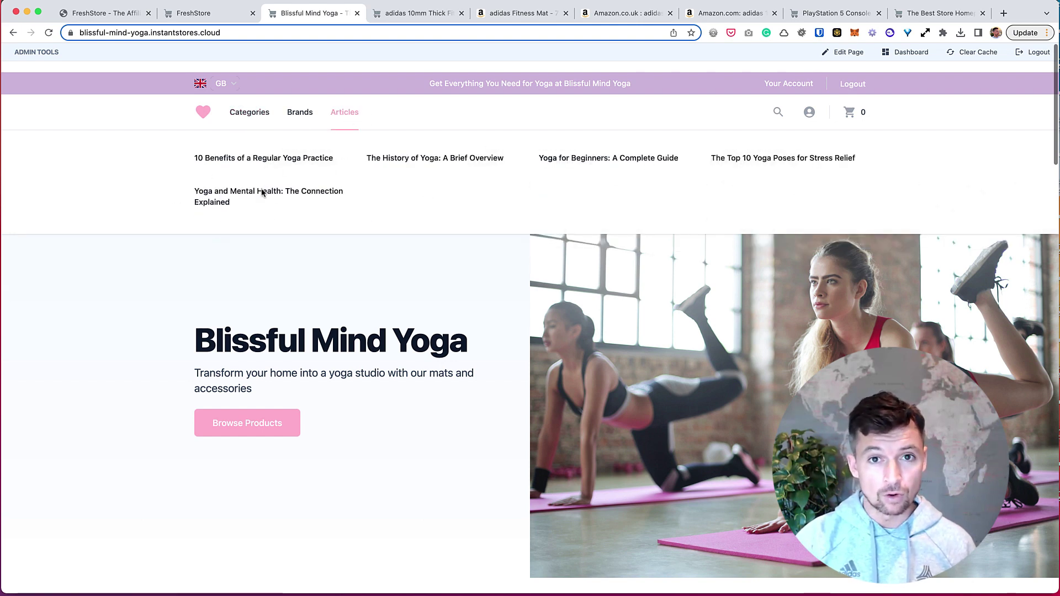
scroll(478, 253, "down", 3)
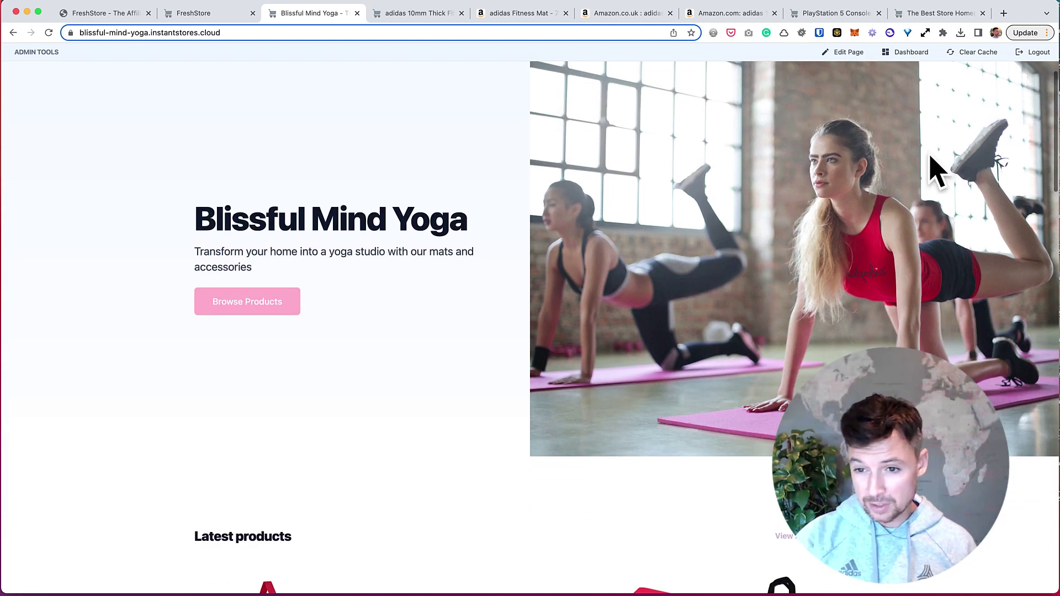
scroll(930, 156, "down", 3)
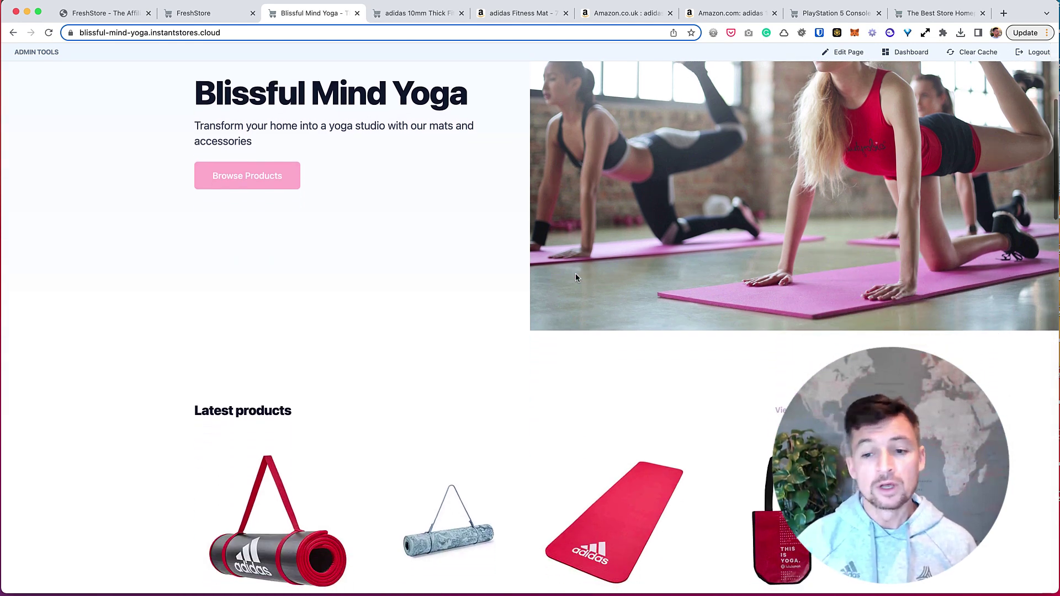
scroll(576, 274, "down", 3)
scroll(576, 274, "down", 4)
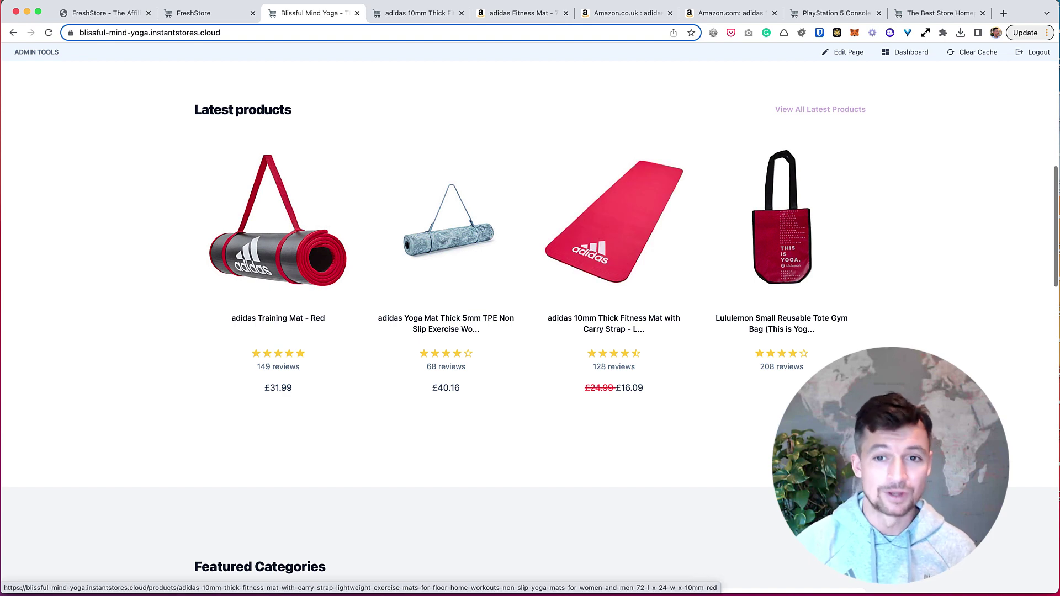
scroll(590, 148, "up", 1)
scroll(590, 148, "up", 10)
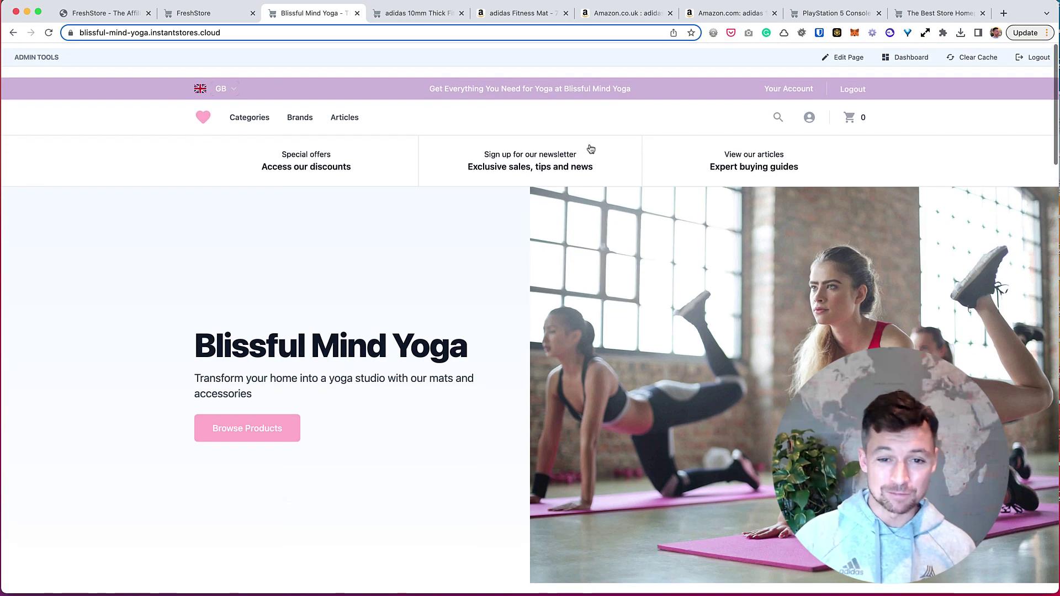